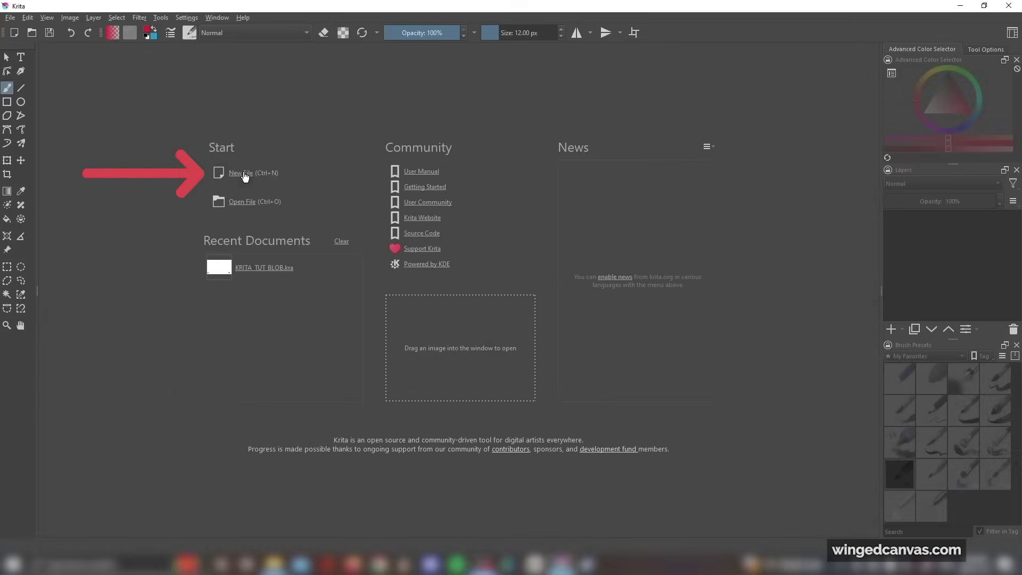
Create a new 1920×1080 px document at 100 ppi, leaving the size-preset name empty.
click(243, 173)
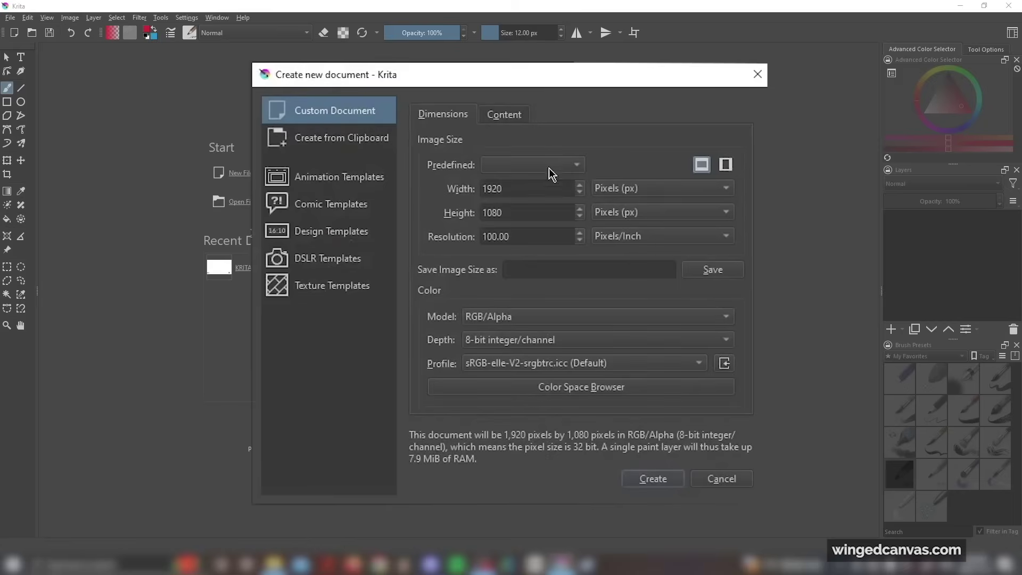
double_click(514, 189)
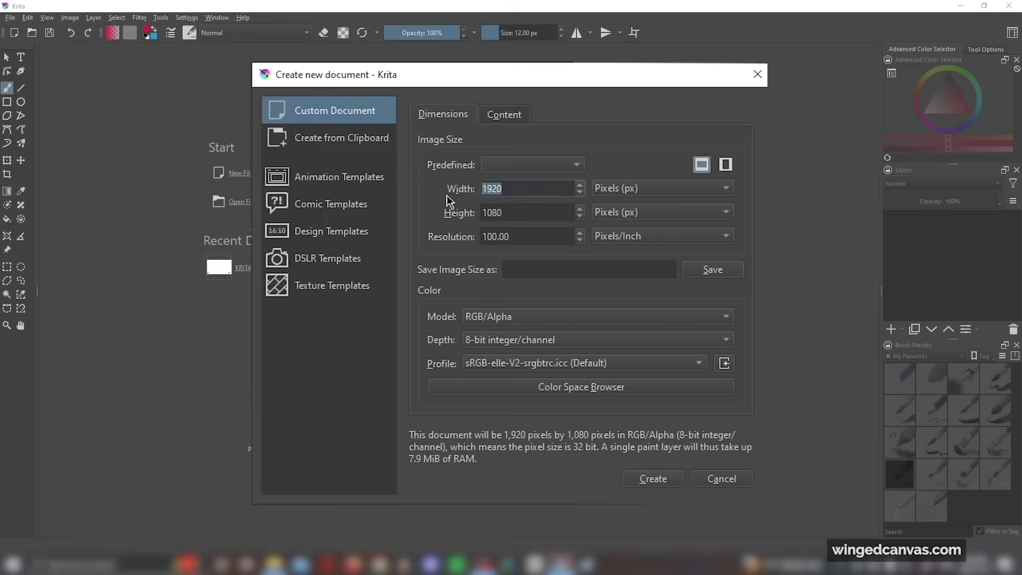
double_click(529, 214)
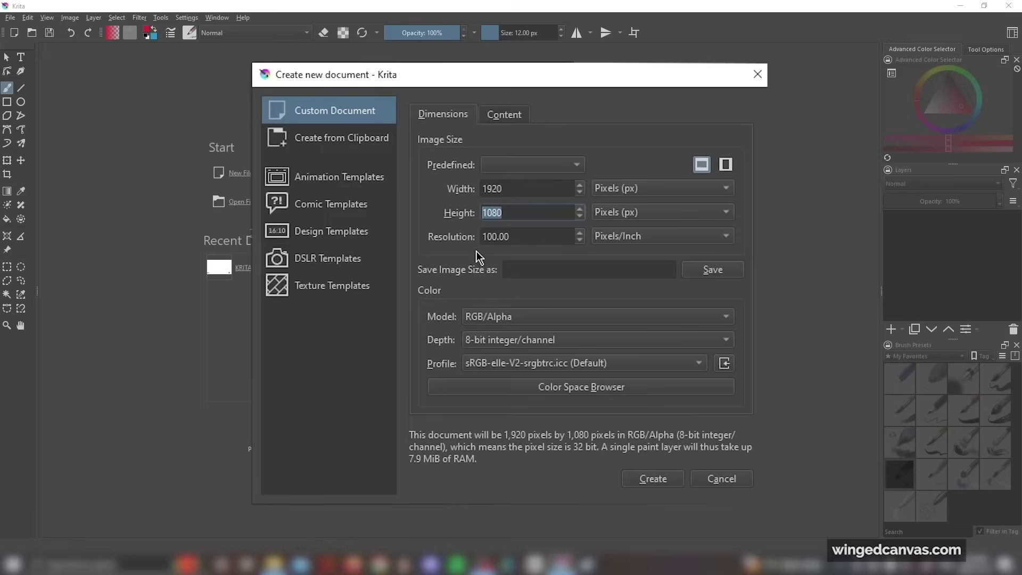
click(565, 269)
text(sdafsdfasd)
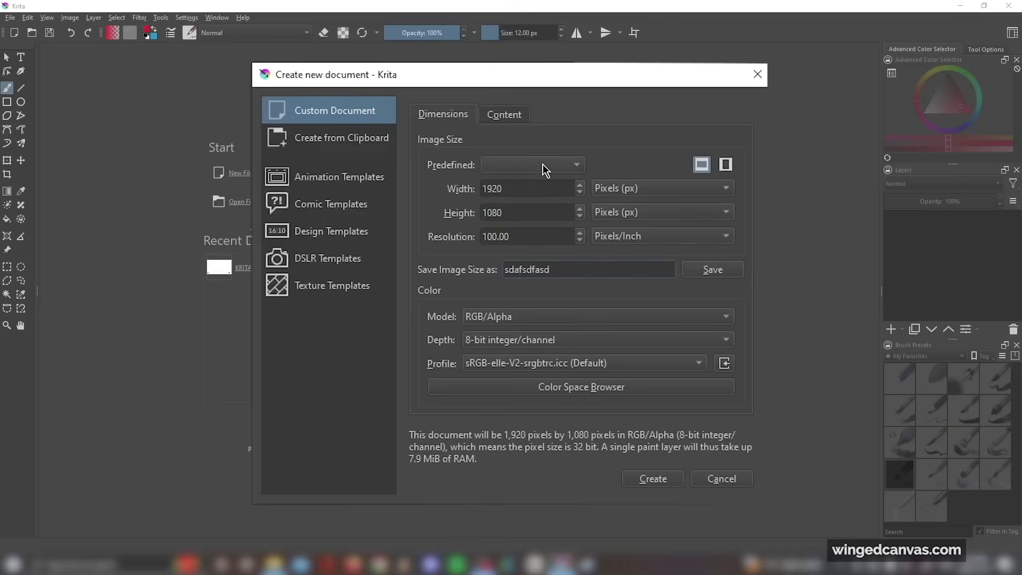
click(543, 166)
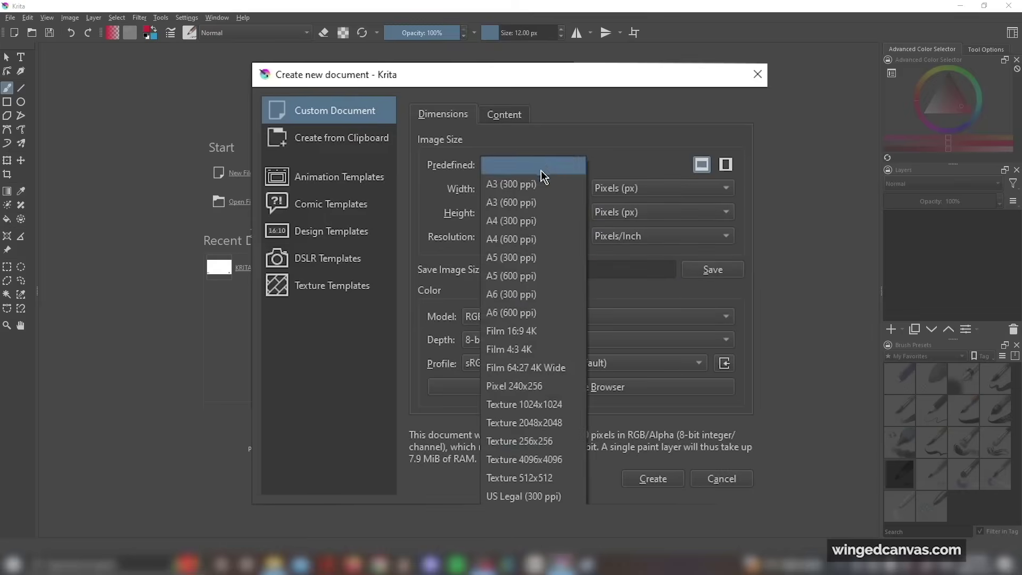
click(609, 132)
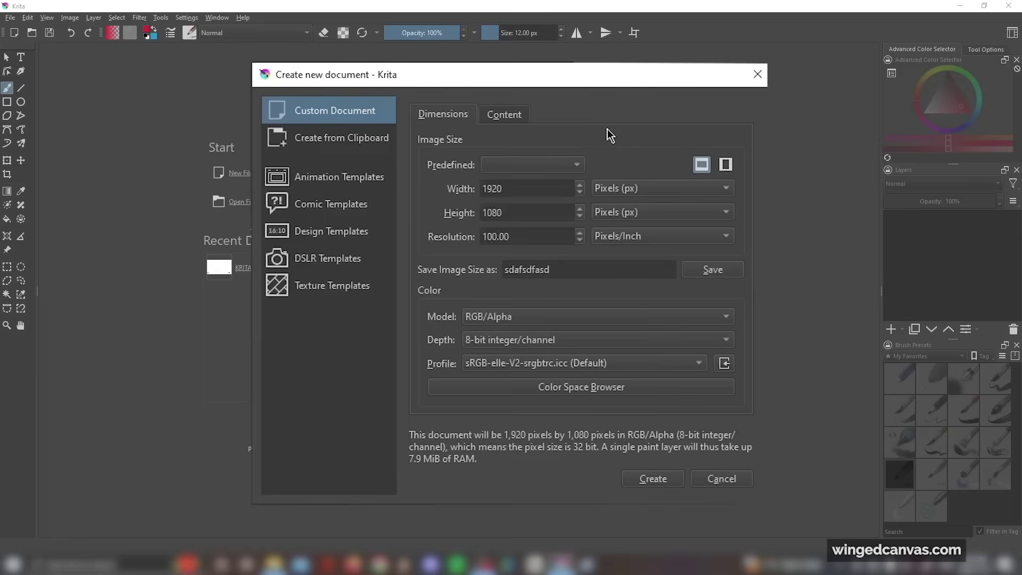
drag(578, 270, 432, 267)
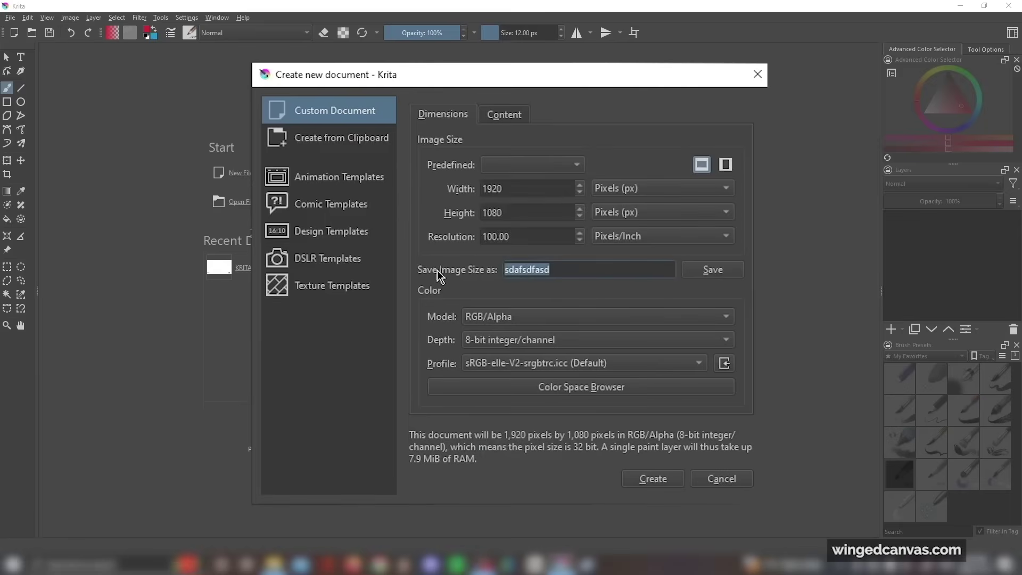
key(BackSpace)
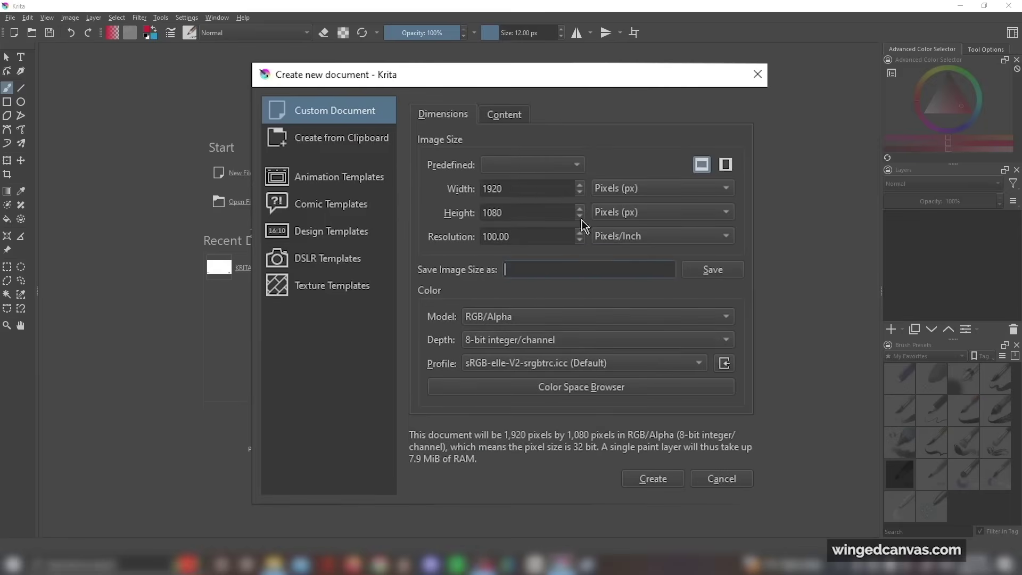
click(658, 485)
Zoom out and show the Animation Timeline docker beneath the canvas, making it slightly taller.
key(minus)
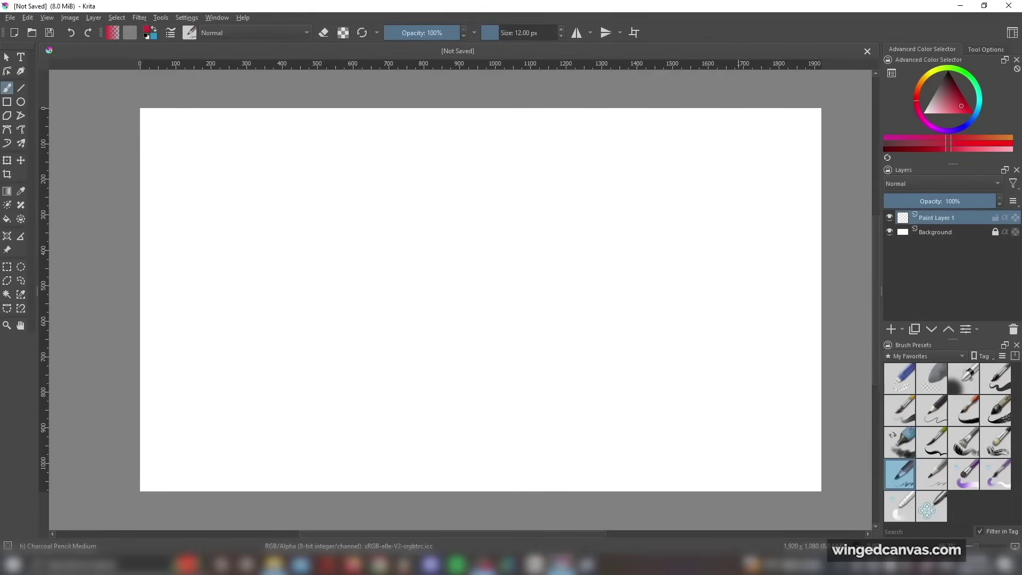
click(187, 17)
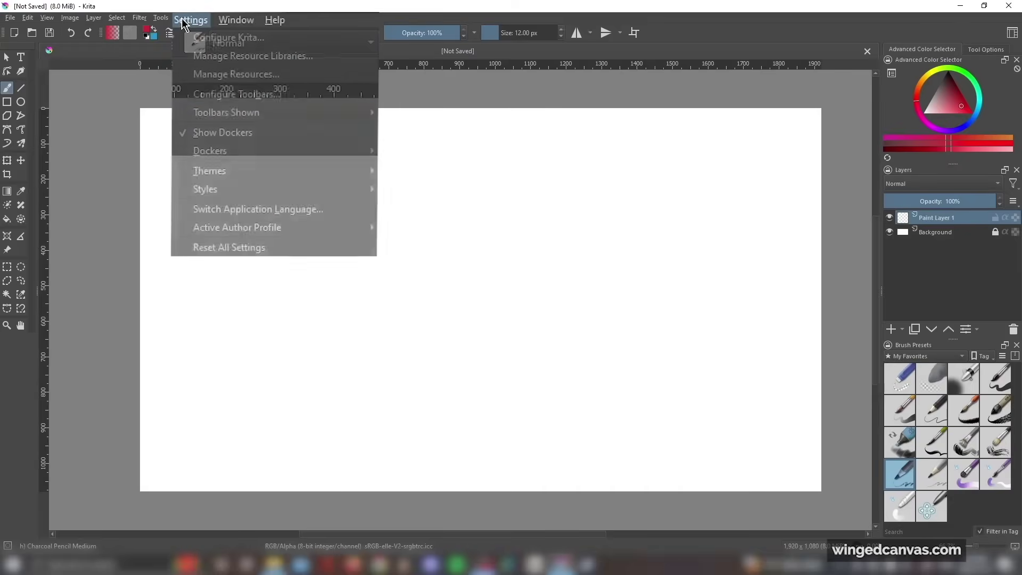
mouse_move(258, 153)
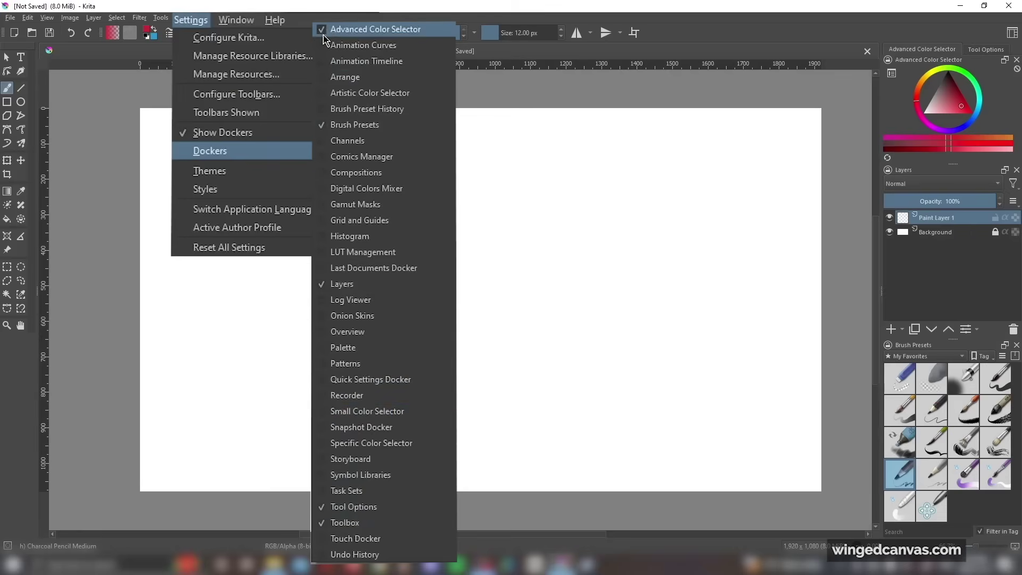
click(339, 62)
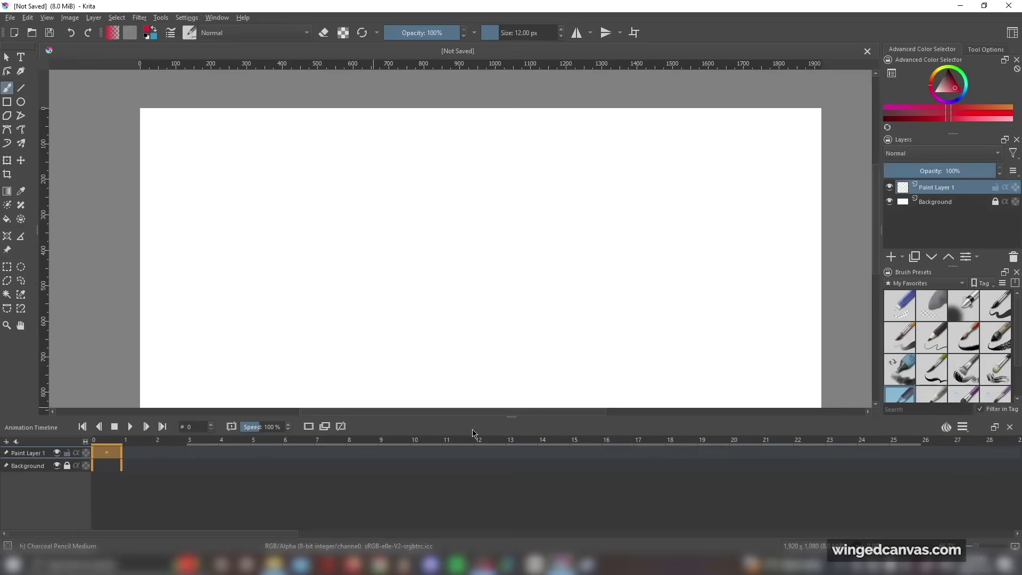
mouse_move(513, 416)
mouse_down()
mouse_move(520, 305)
mouse_move(519, 416)
mouse_up()
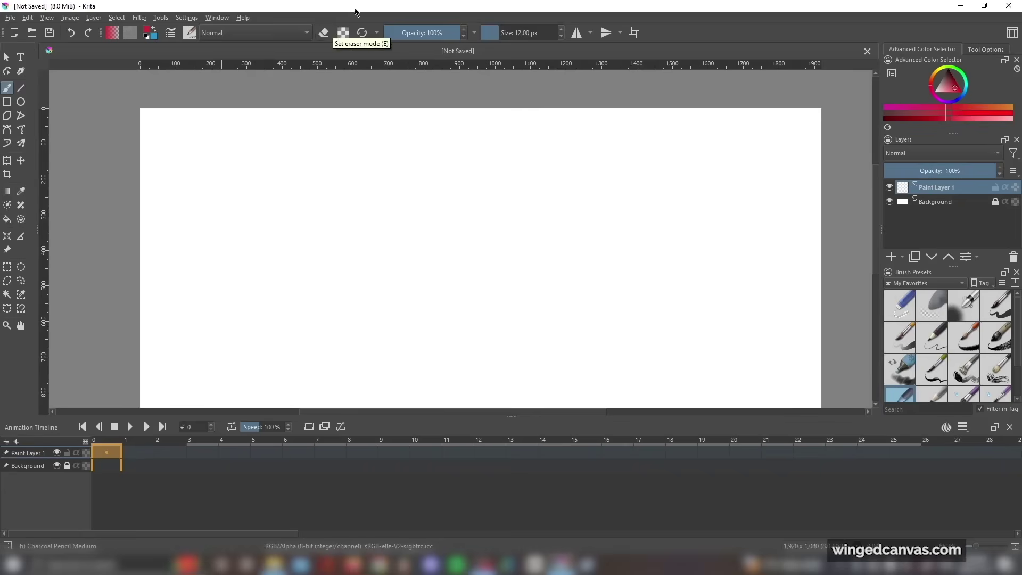
Switch Krita to the Animation workspace.
click(222, 20)
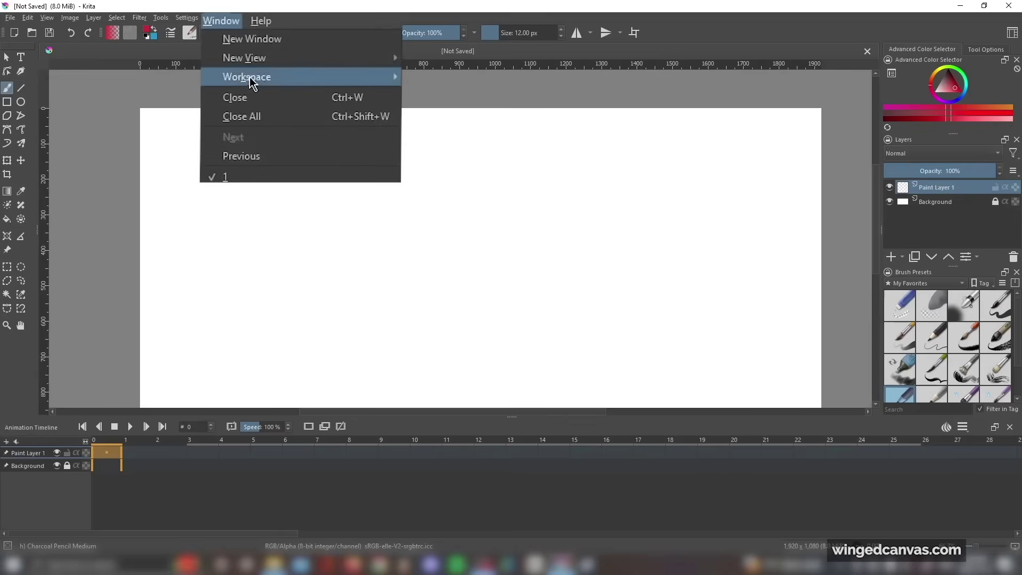
mouse_move(250, 80)
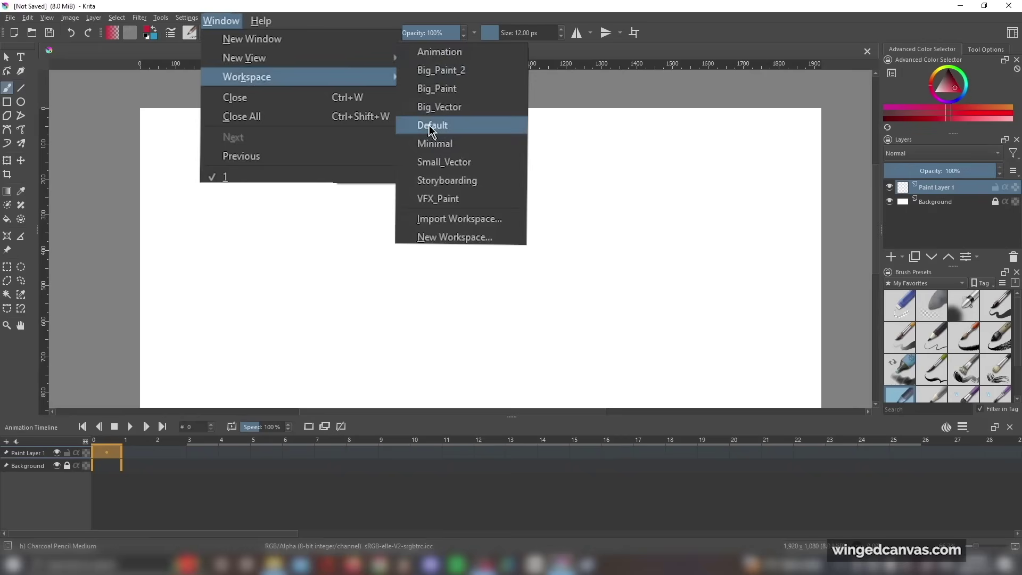
click(436, 54)
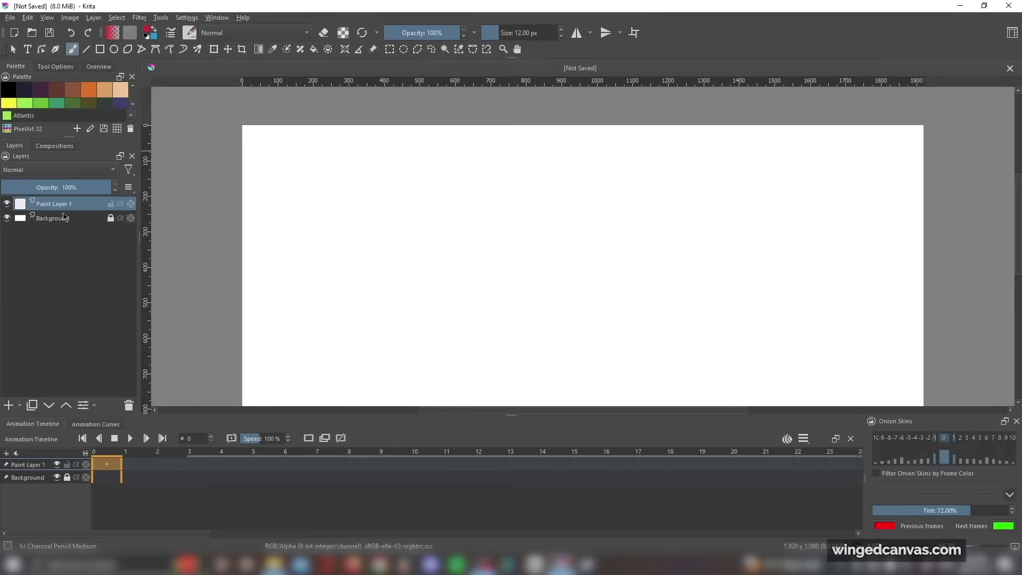
Add the Advanced Color Selector docker and dock it with the Layers panel.
click(189, 20)
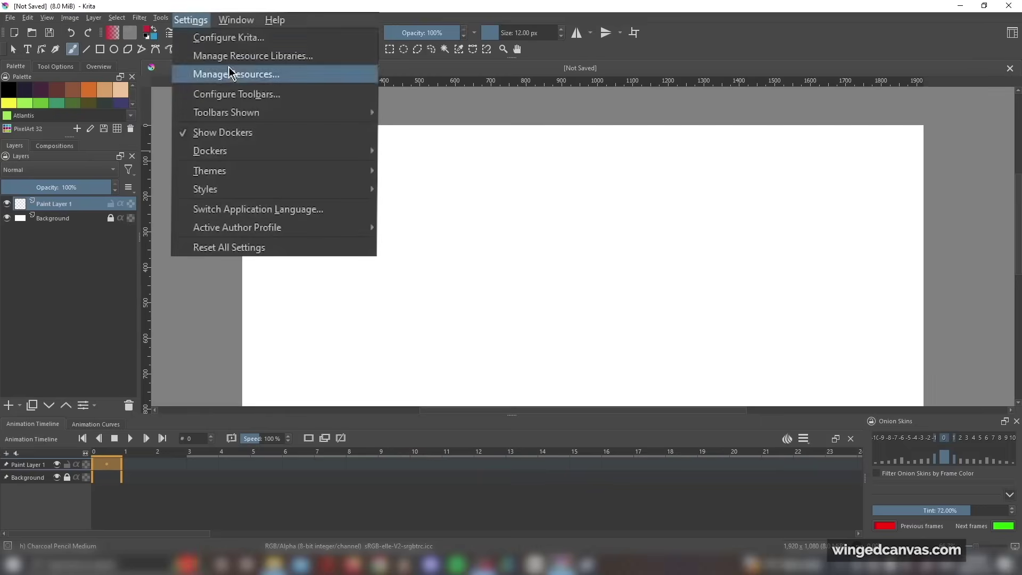
mouse_move(296, 153)
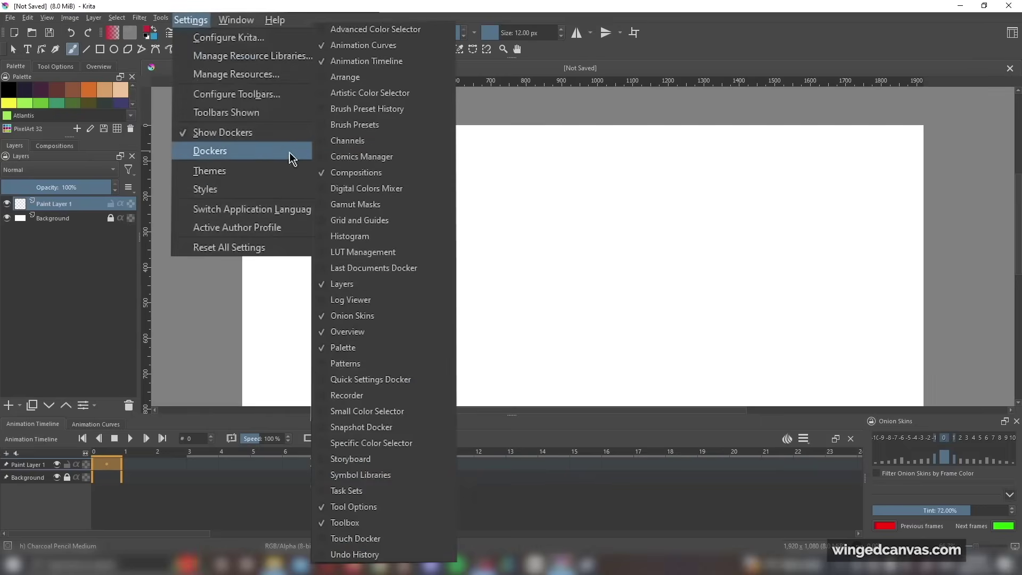
click(348, 32)
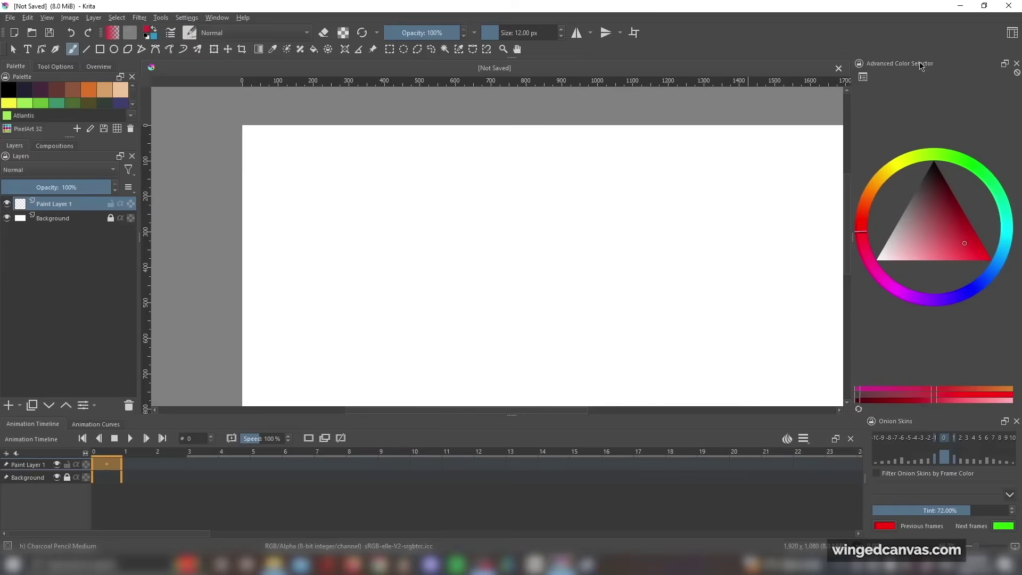
drag(921, 65, 95, 87)
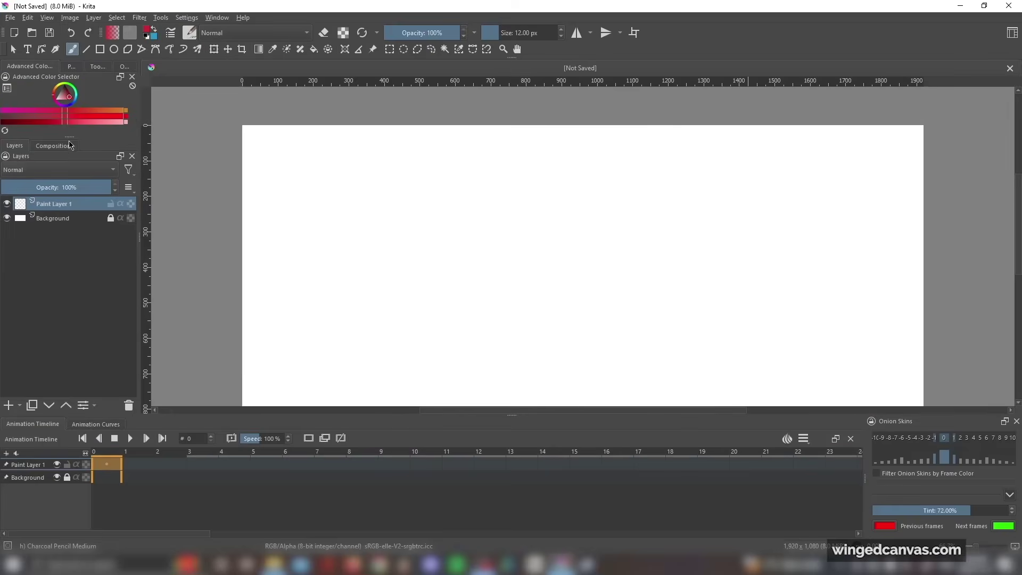
Add the Brush Presets docker as a tab beside Layers, then bring the layer list back.
click(187, 18)
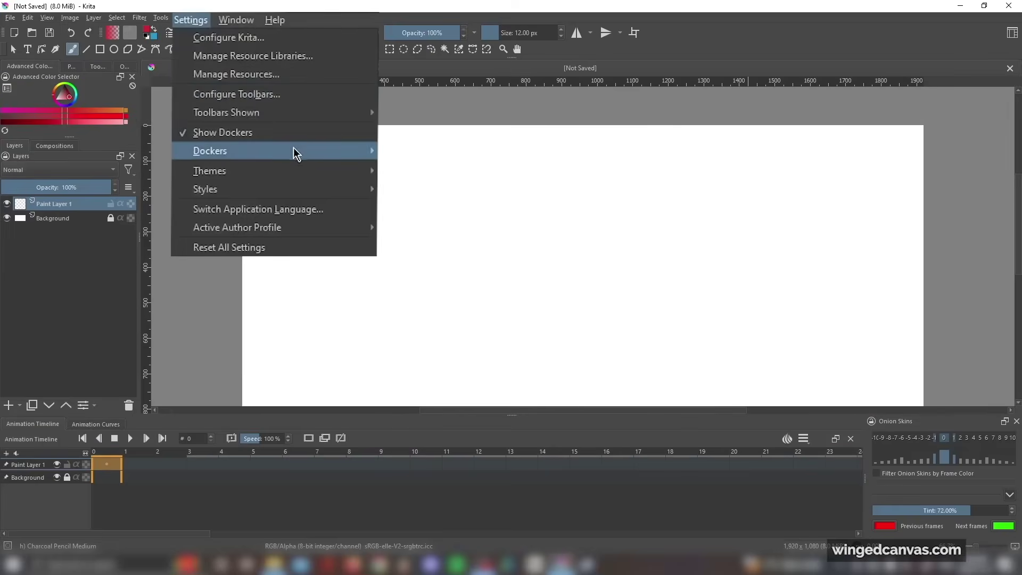
mouse_move(292, 150)
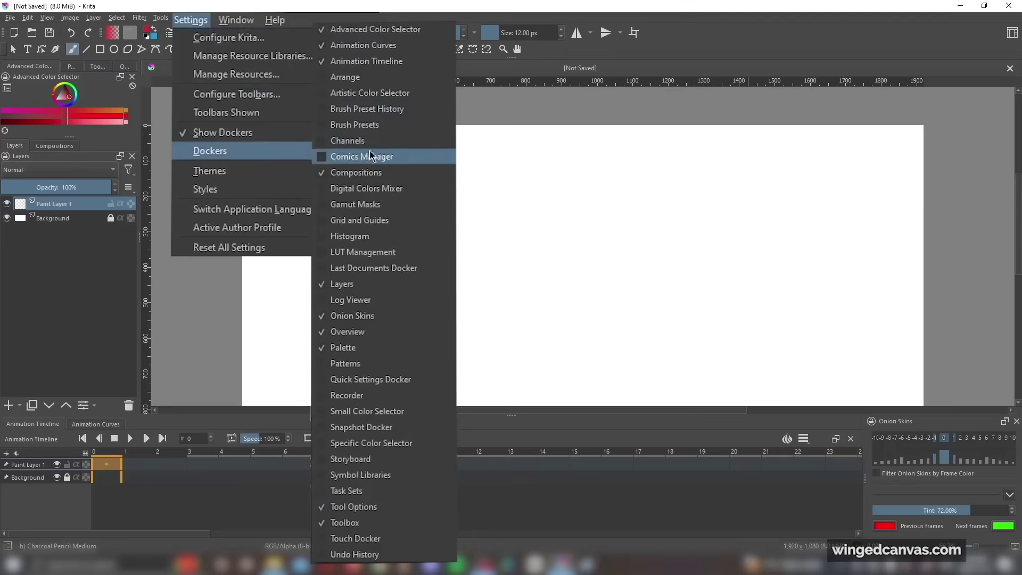
click(375, 126)
mouse_move(886, 68)
mouse_down()
mouse_move(106, 236)
mouse_move(60, 200)
mouse_up()
click(64, 147)
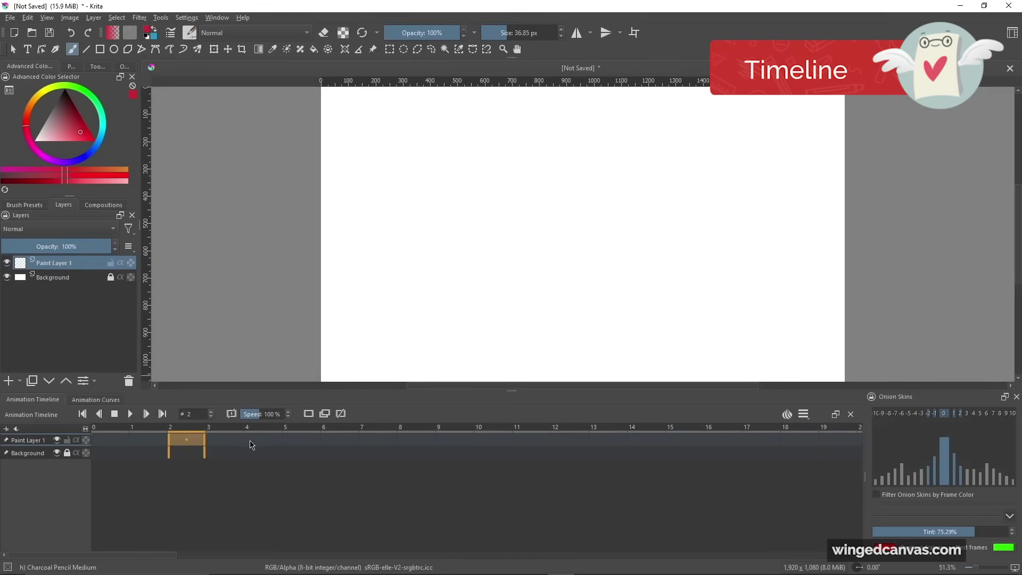
Insert several blank keyframes on Paint Layer 1 in the timeline.
drag(242, 428, 168, 448)
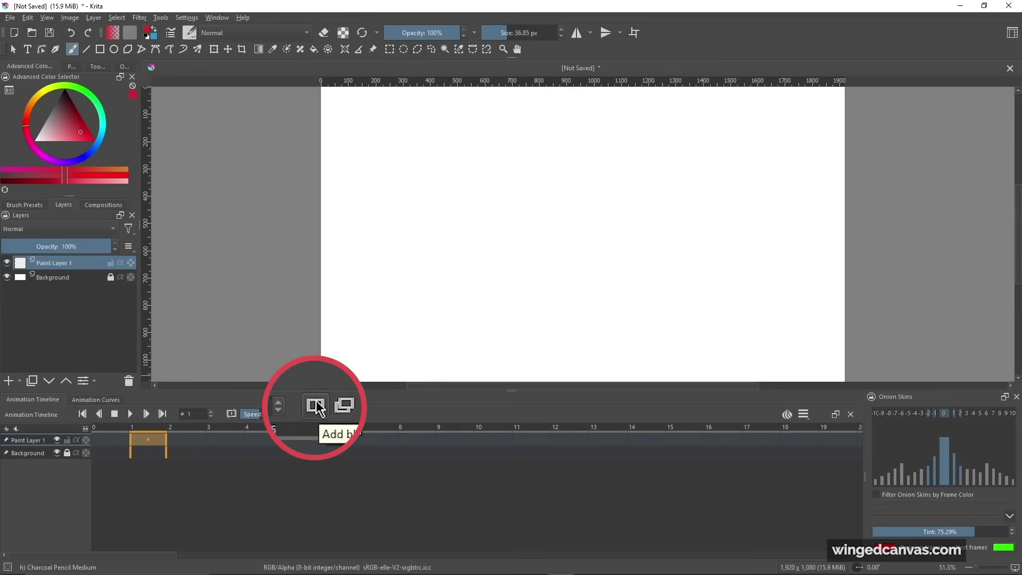
click(308, 414)
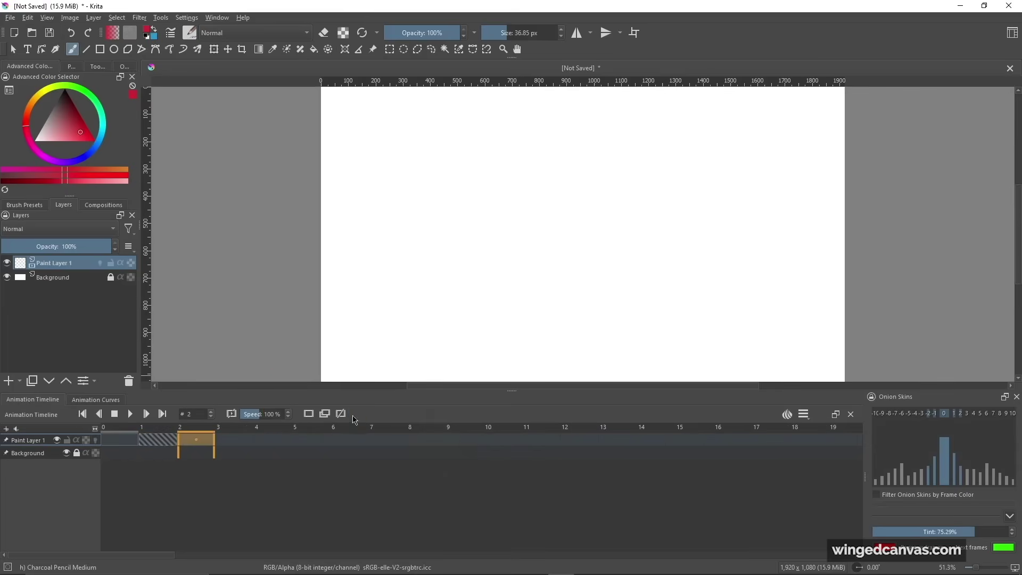
right_click(203, 446)
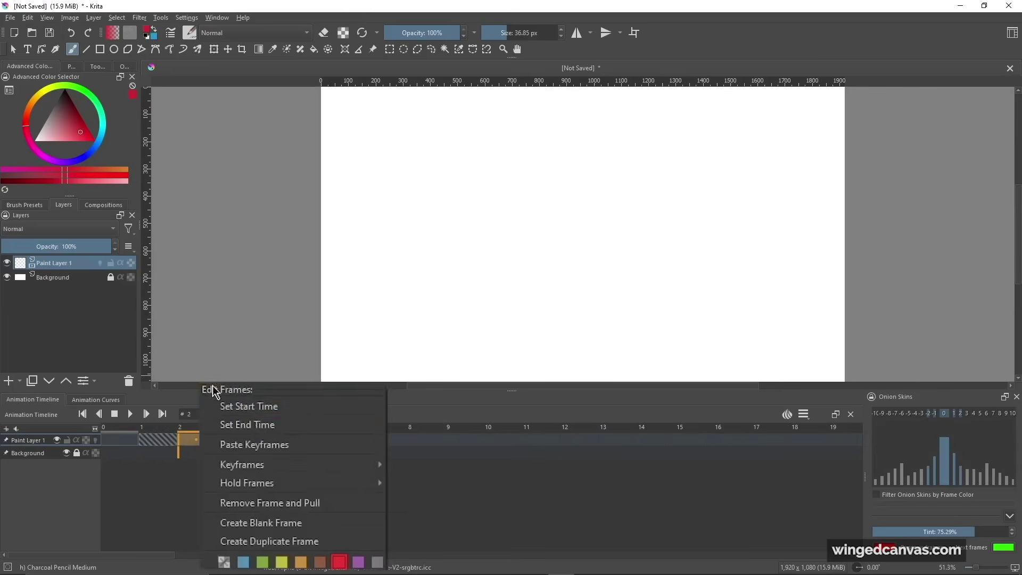
click(296, 522)
click(231, 453)
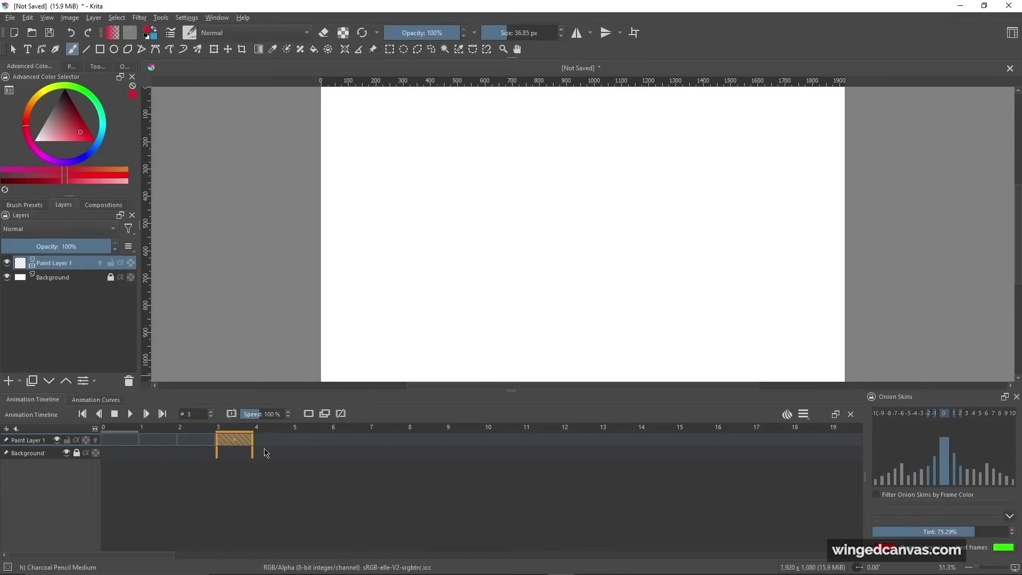
click(310, 414)
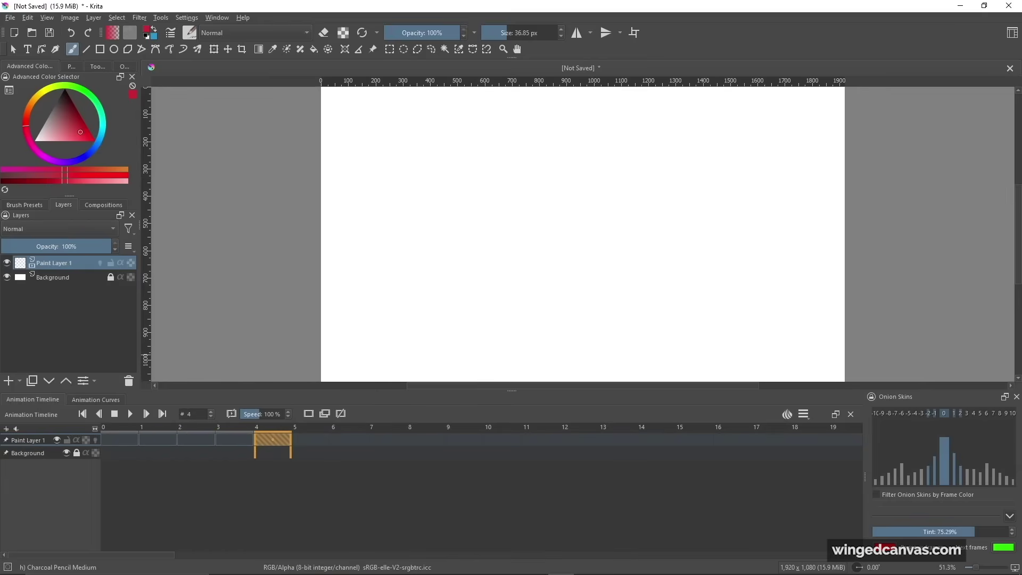
Review the new frames from frame 1 and move the frame 2 keyframe to frame 5.
click(165, 440)
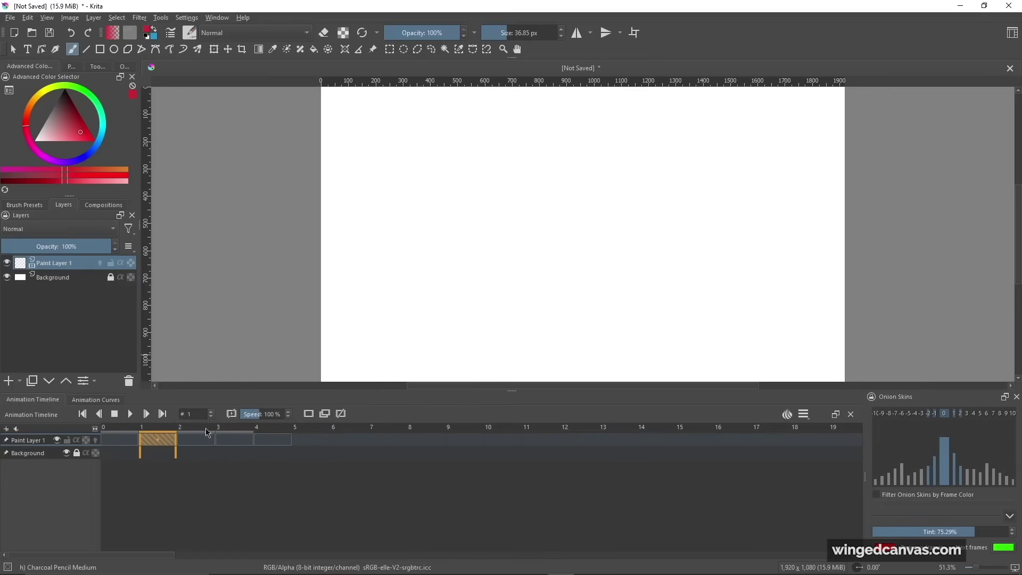
mouse_move(205, 429)
mouse_down()
mouse_move(269, 432)
mouse_move(196, 431)
mouse_up()
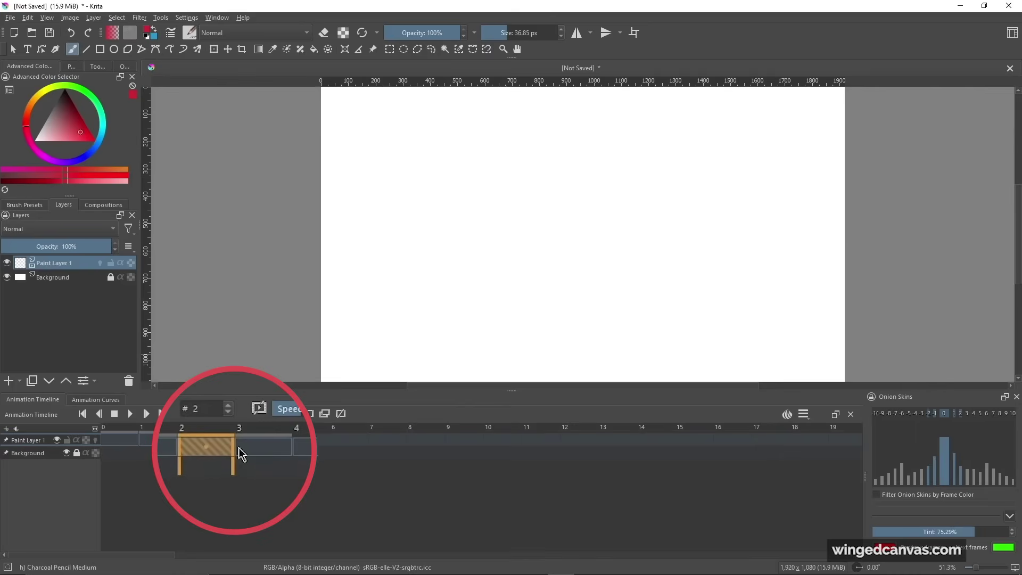
drag(211, 441, 326, 452)
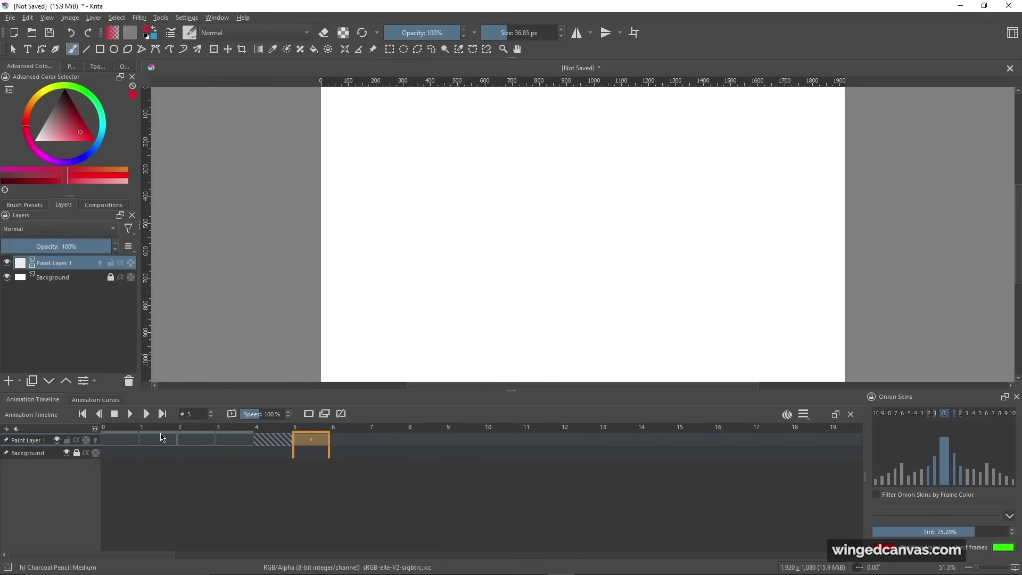
Move the keyframe back to frame 1 and paint a red dot near the canvas's lower left.
drag(164, 432, 164, 433)
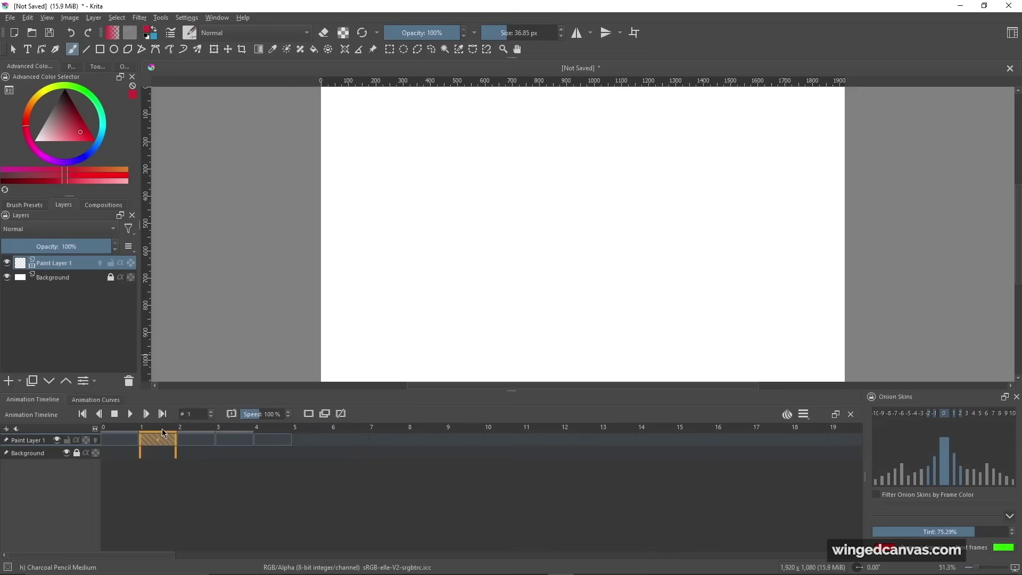
drag(340, 334, 340, 334)
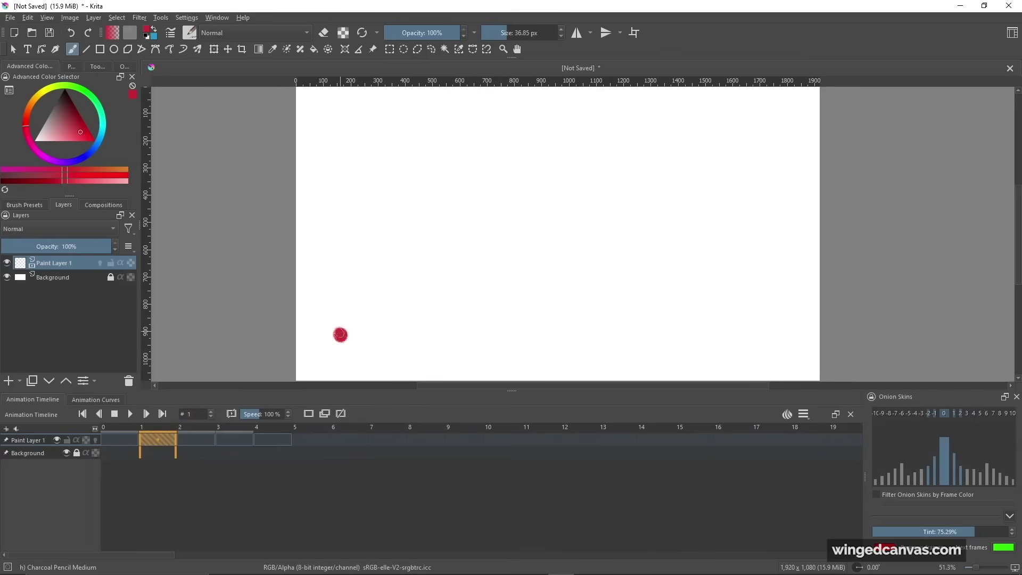
click(195, 440)
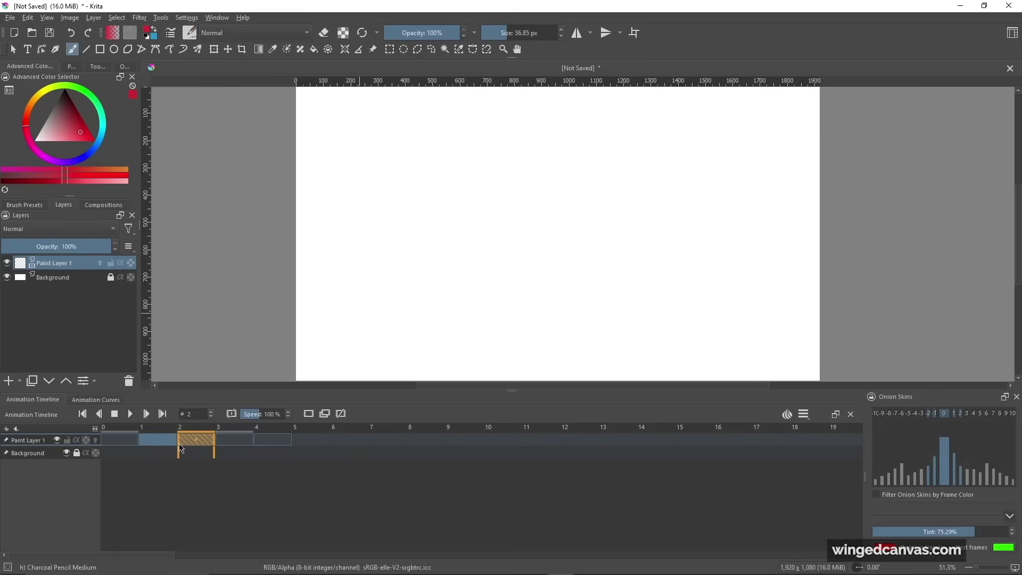
key(Left)
key(Right)
click(168, 440)
key(Right)
drag(486, 339, 448, 342)
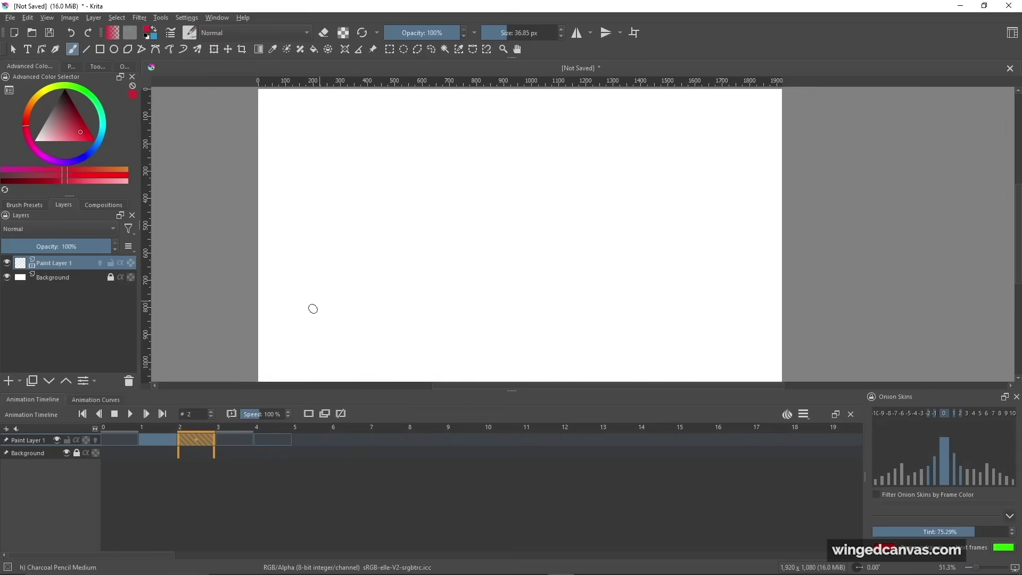
click(174, 440)
Draw a short red stroke rising to the upper right on frame 2.
click(192, 440)
mouse_move(311, 320)
mouse_down()
mouse_move(364, 236)
mouse_move(309, 324)
mouse_up()
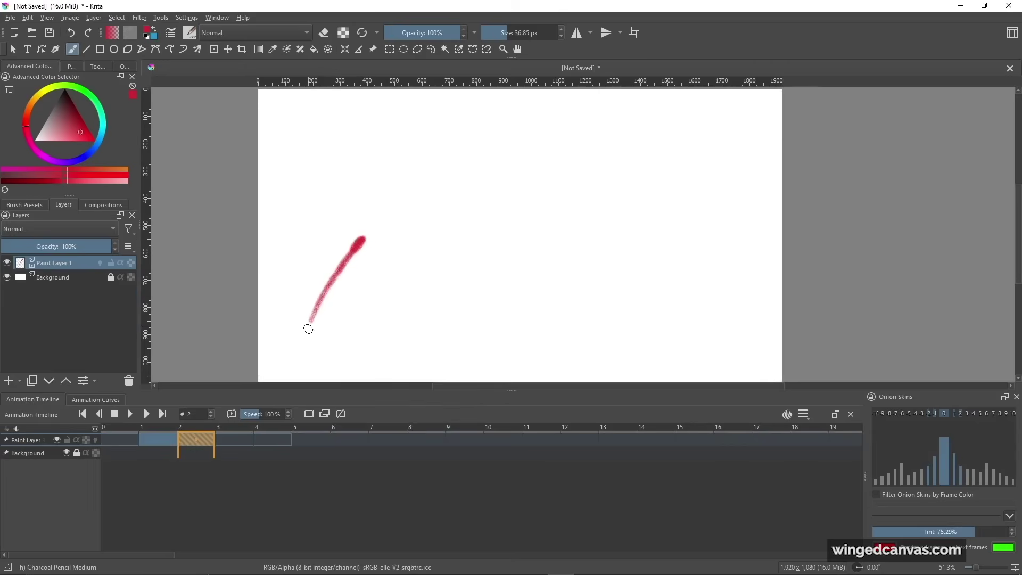
click(252, 428)
drag(427, 280, 368, 279)
scroll(359, 252, down, 1)
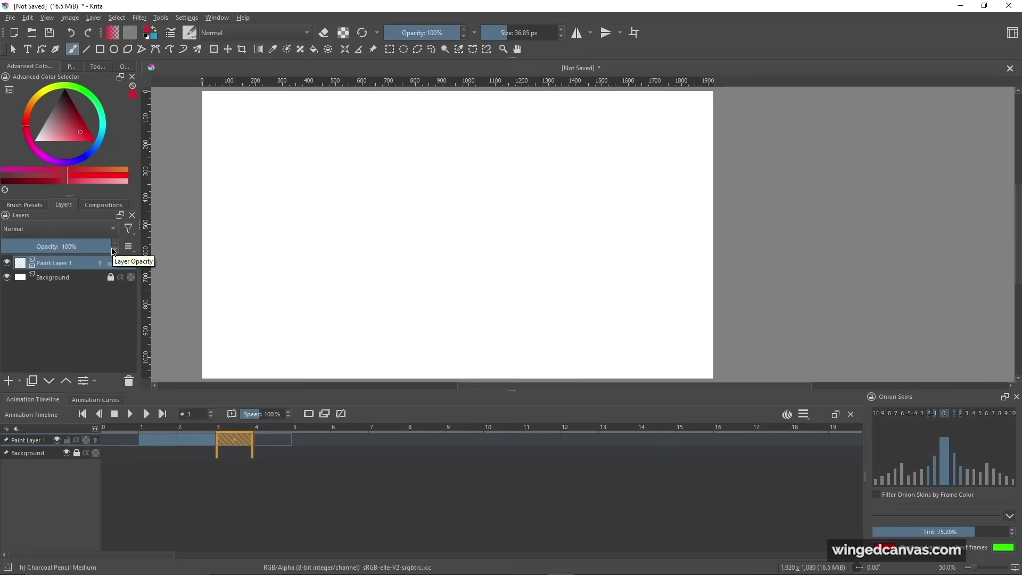
Turn on onion skins for Paint Layer 1 and draw the arc's top on frame 3.
click(97, 441)
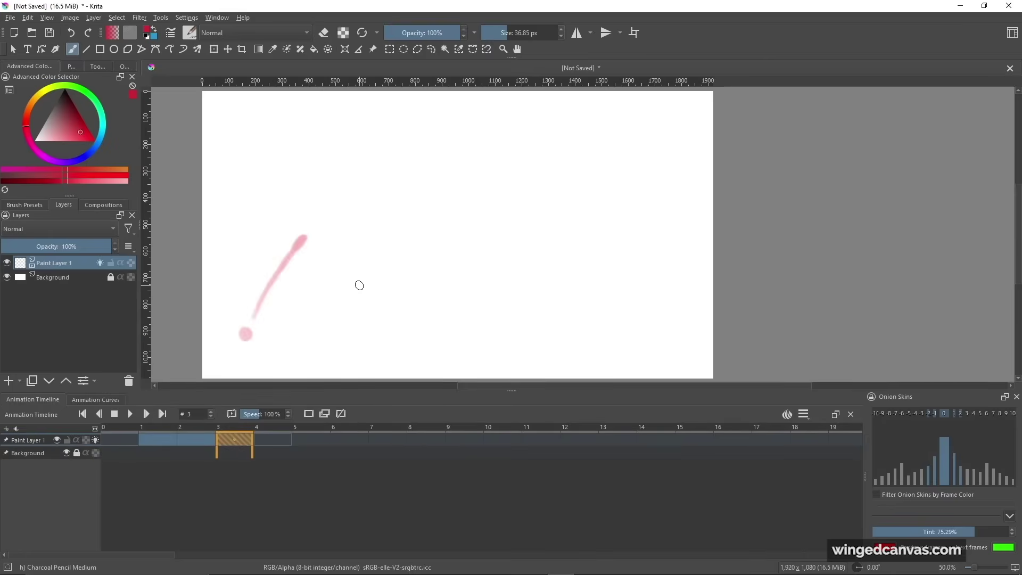
scroll(359, 286, right, 2)
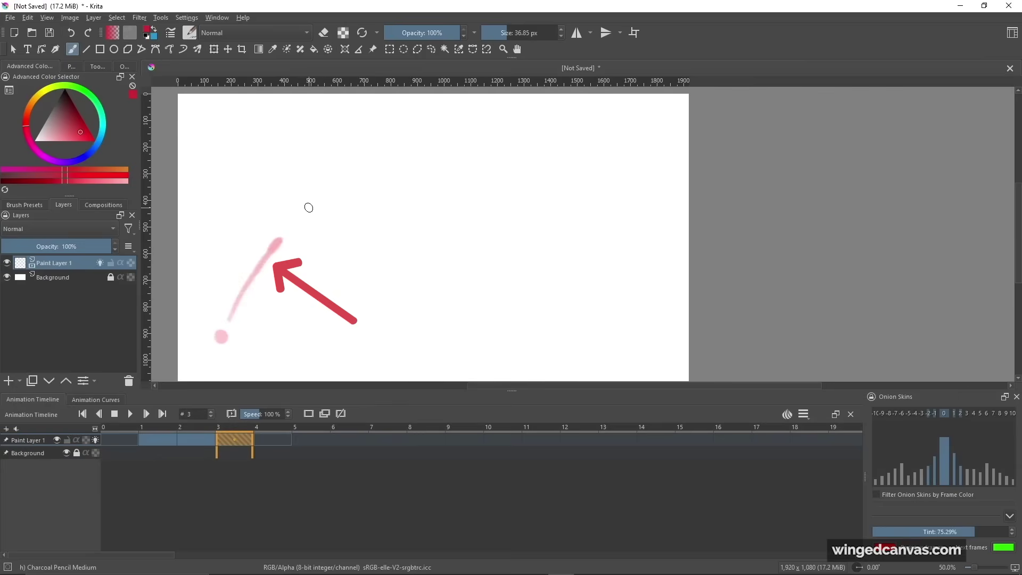
drag(304, 213, 514, 135)
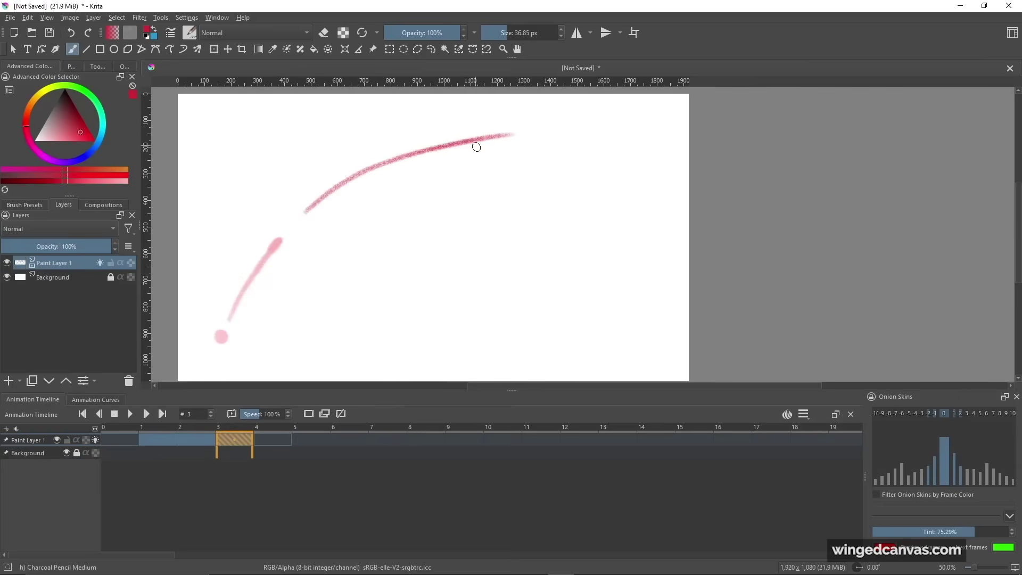
key(ctrl+z)
mouse_move(303, 209)
mouse_down()
mouse_move(333, 187)
mouse_move(486, 140)
mouse_move(515, 142)
mouse_up()
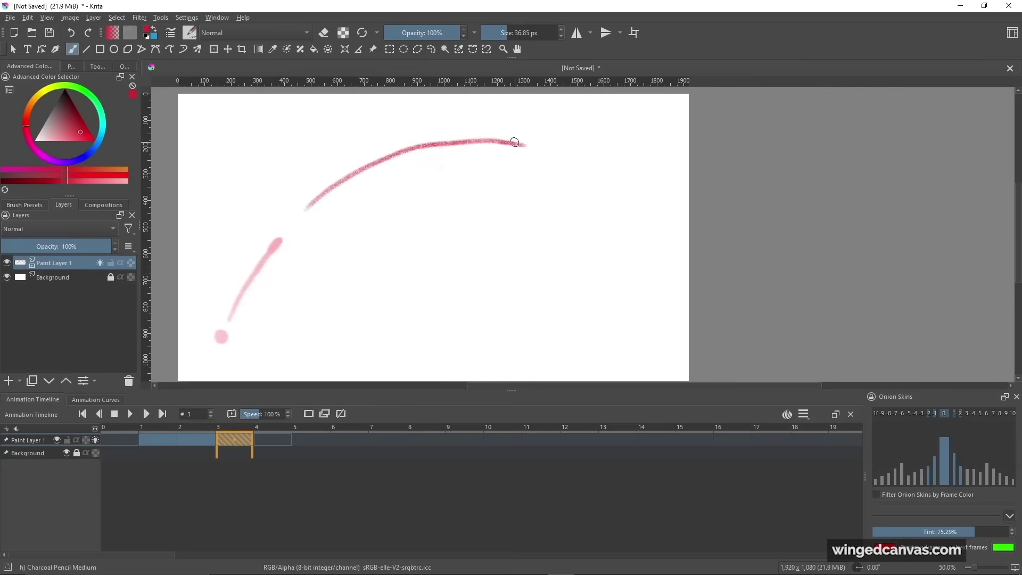
mouse_move(367, 164)
mouse_down()
mouse_move(478, 139)
mouse_move(417, 144)
mouse_move(523, 141)
mouse_move(431, 147)
mouse_up()
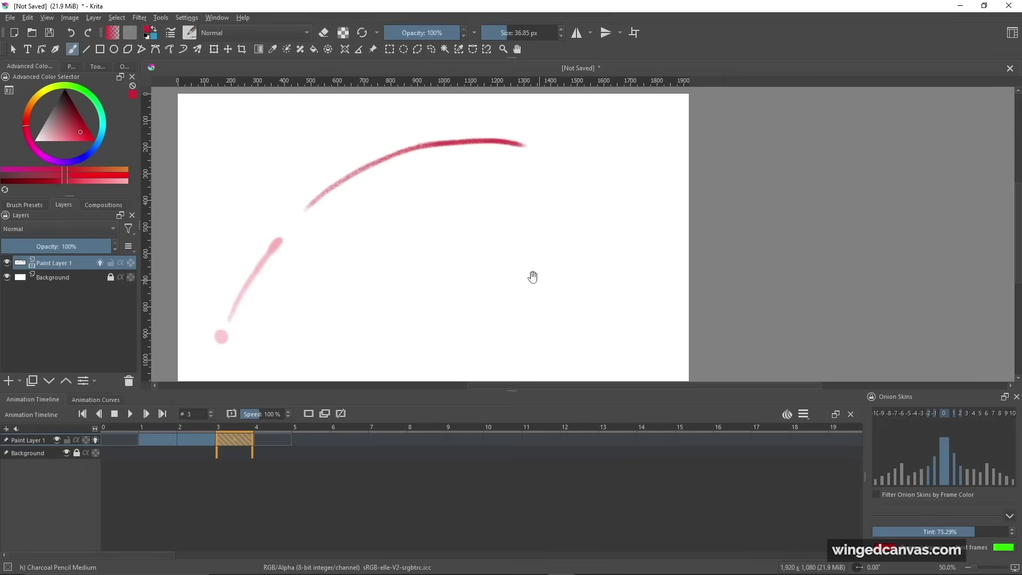
drag(531, 278, 483, 273)
Draw the arc's descending right stroke on frame 4.
click(276, 430)
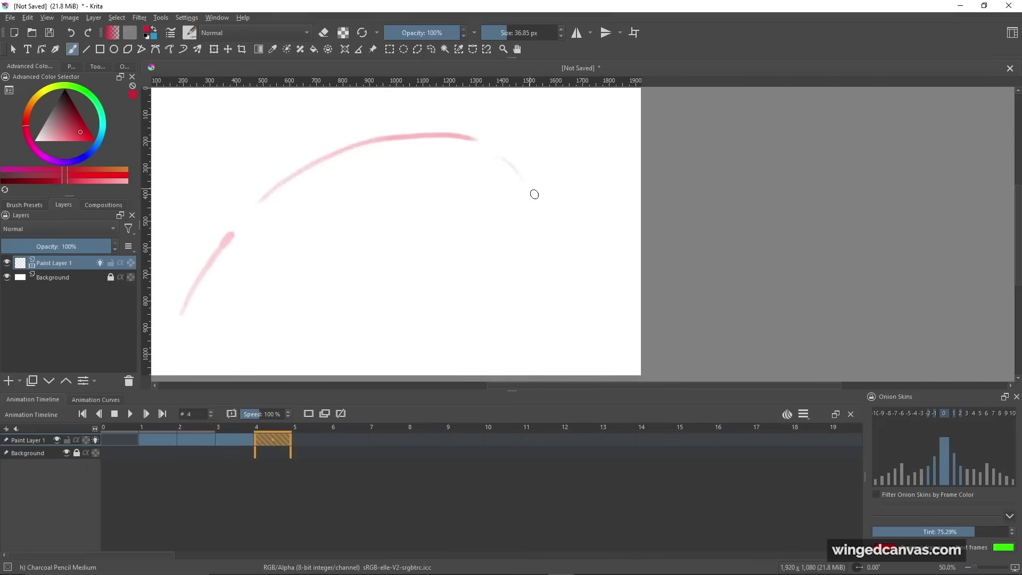
drag(495, 155, 560, 236)
drag(520, 175, 564, 249)
drag(543, 208, 563, 251)
Add a keyframe on frame 5 with a red landing dot, then play the animation.
click(310, 446)
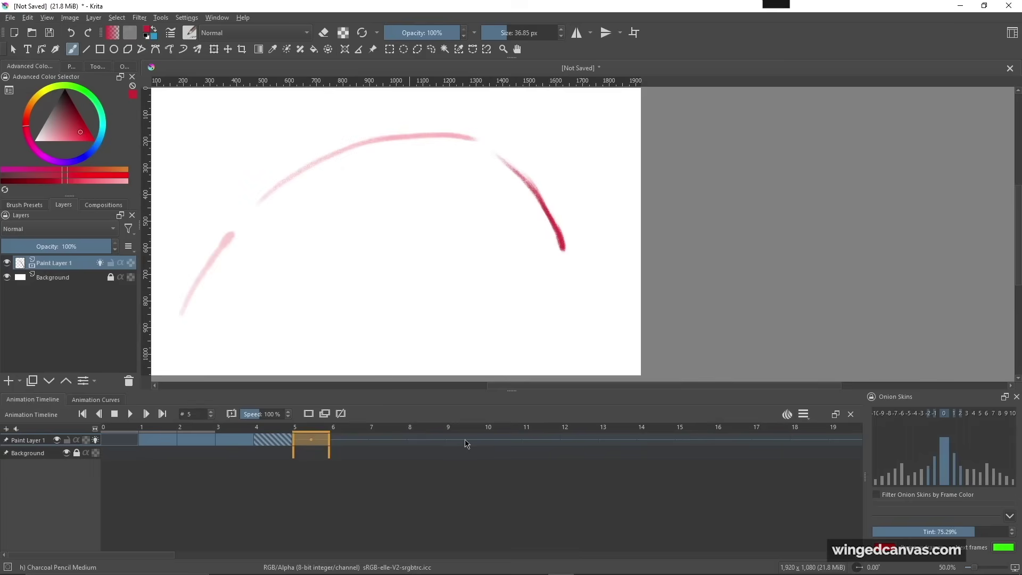
click(308, 414)
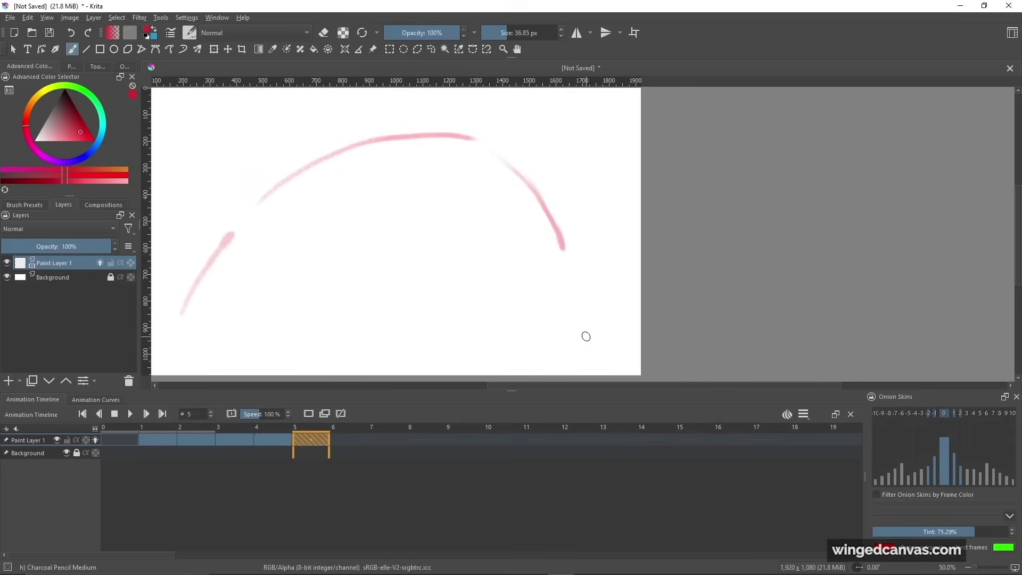
drag(576, 334, 578, 340)
click(439, 428)
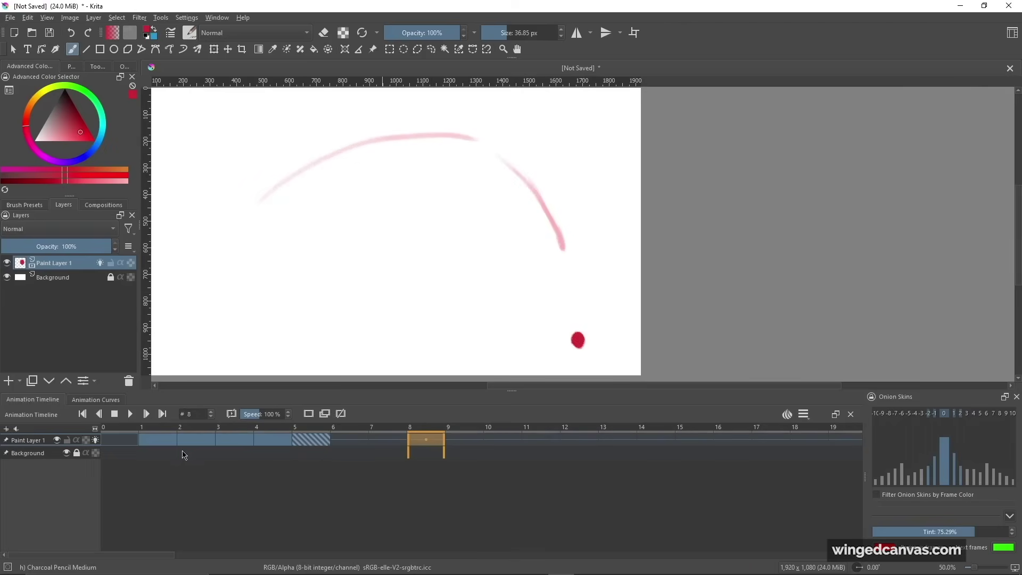
click(160, 438)
click(182, 435)
key(space)
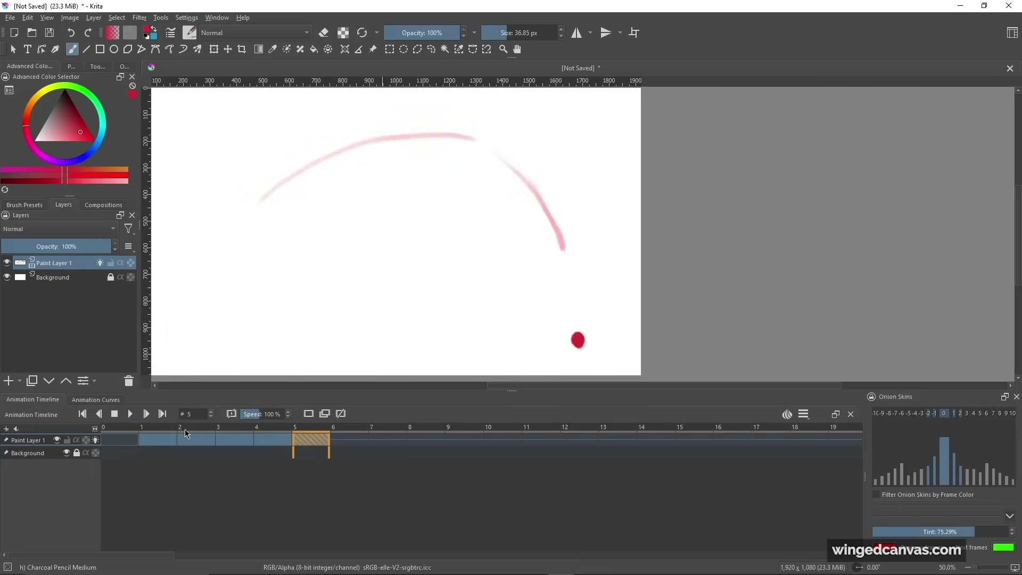
key(Left)
key(Left)
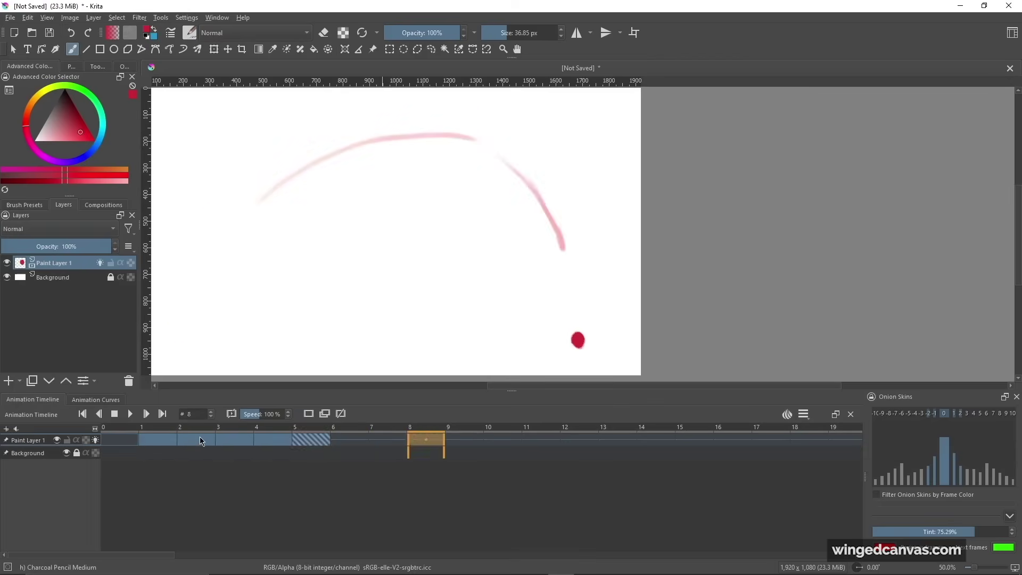
key(Left)
key(Left)
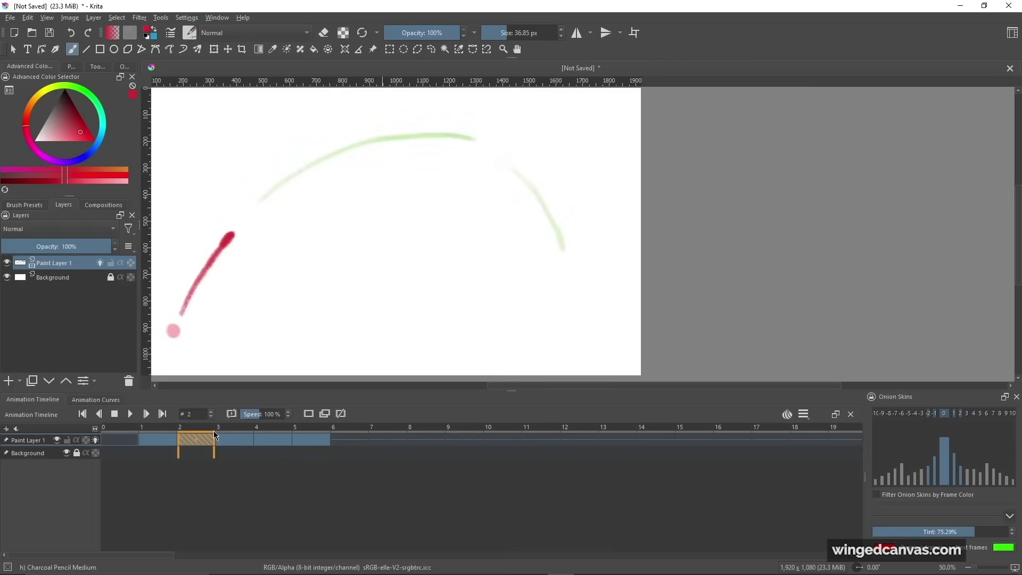
key(space)
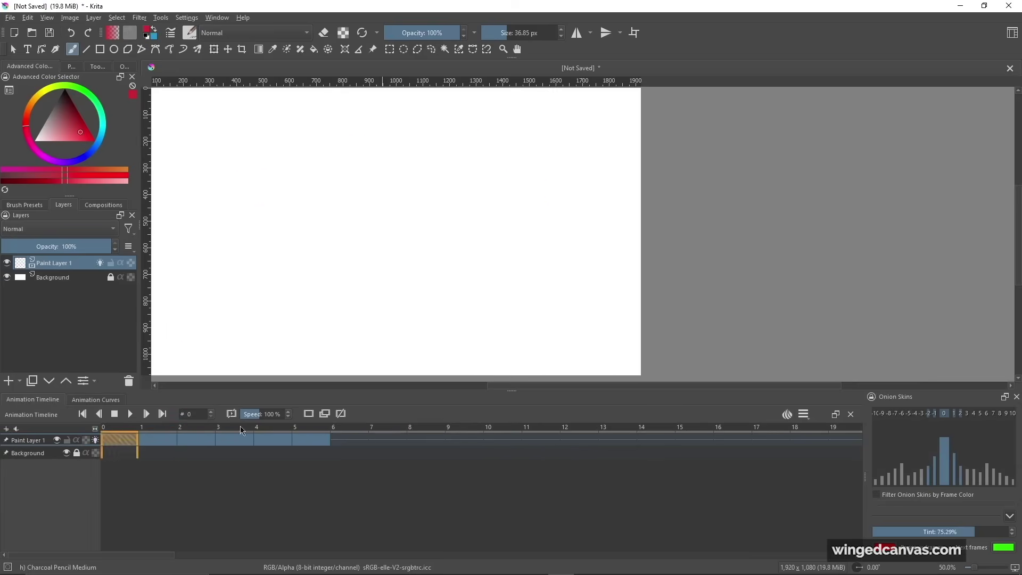
click(151, 439)
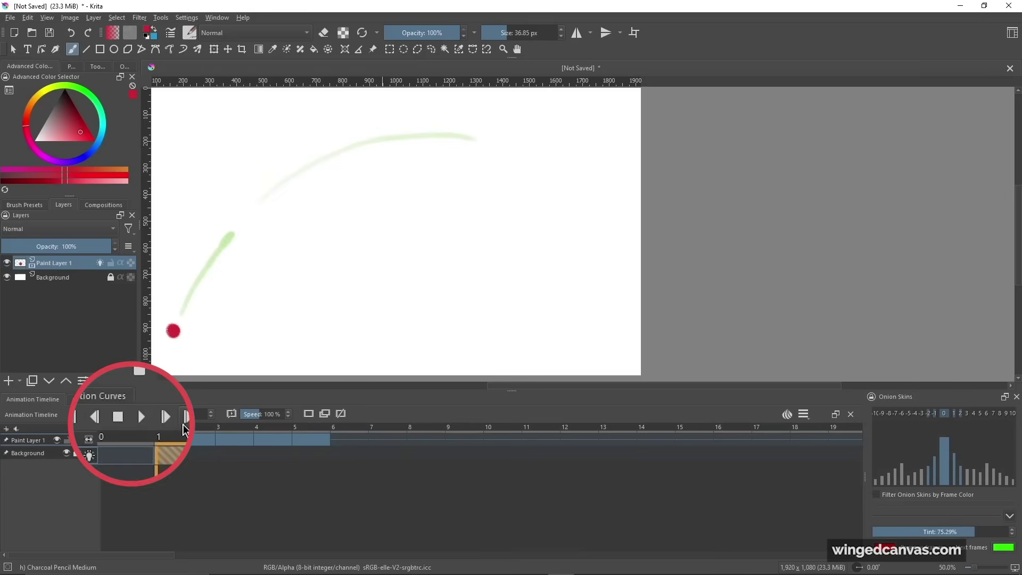
click(140, 417)
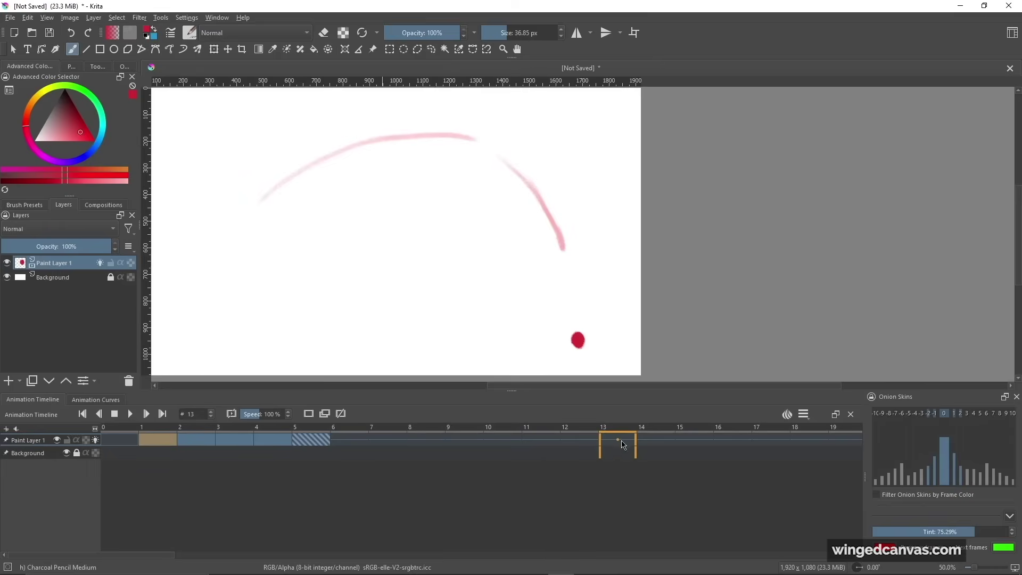
click(115, 414)
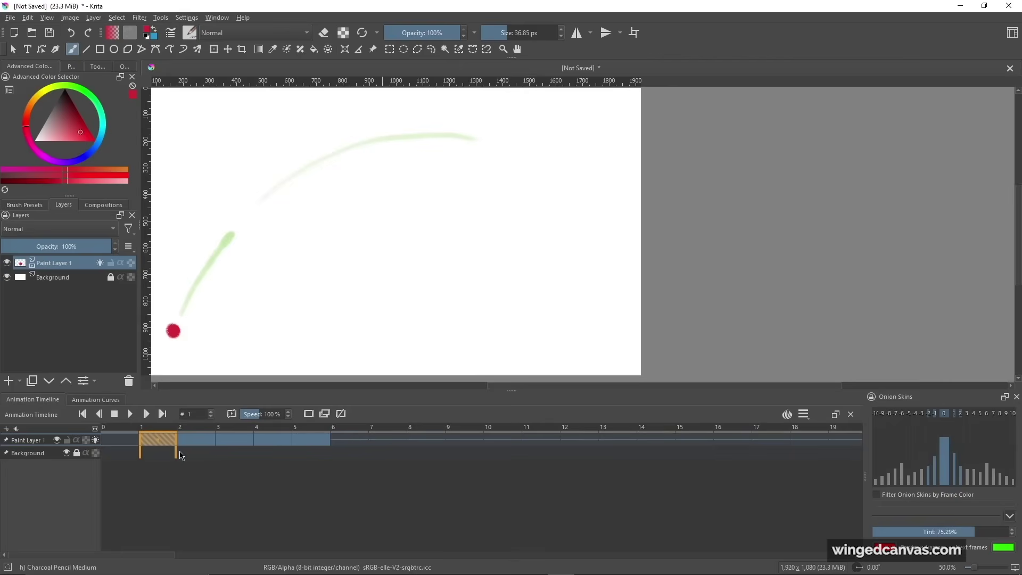
click(232, 442)
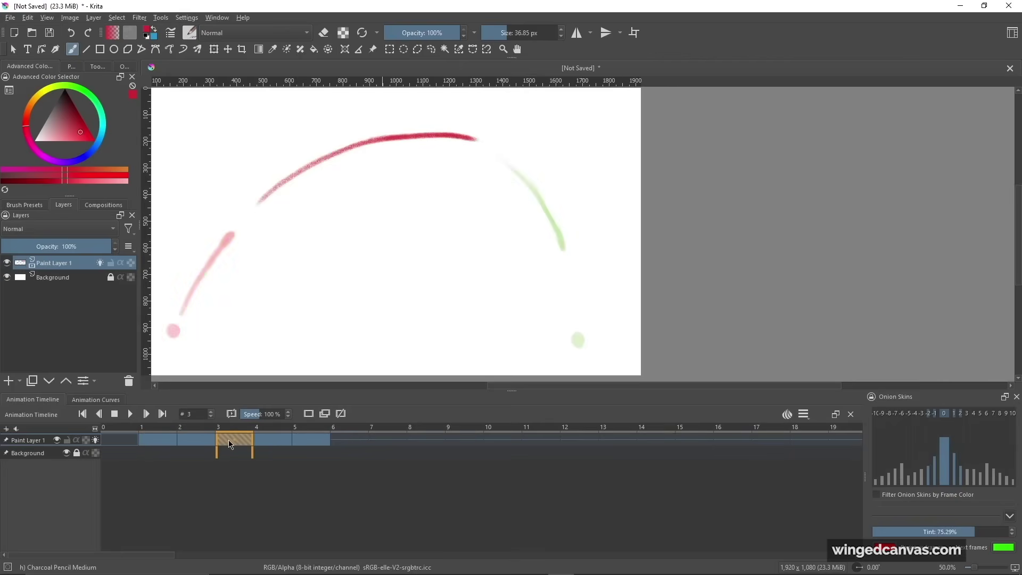
click(130, 414)
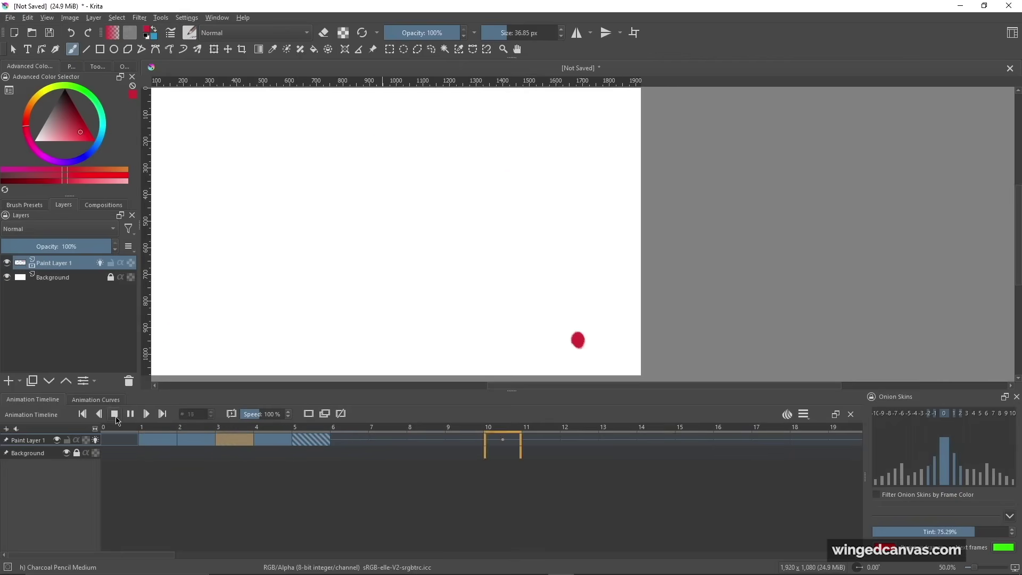
click(115, 415)
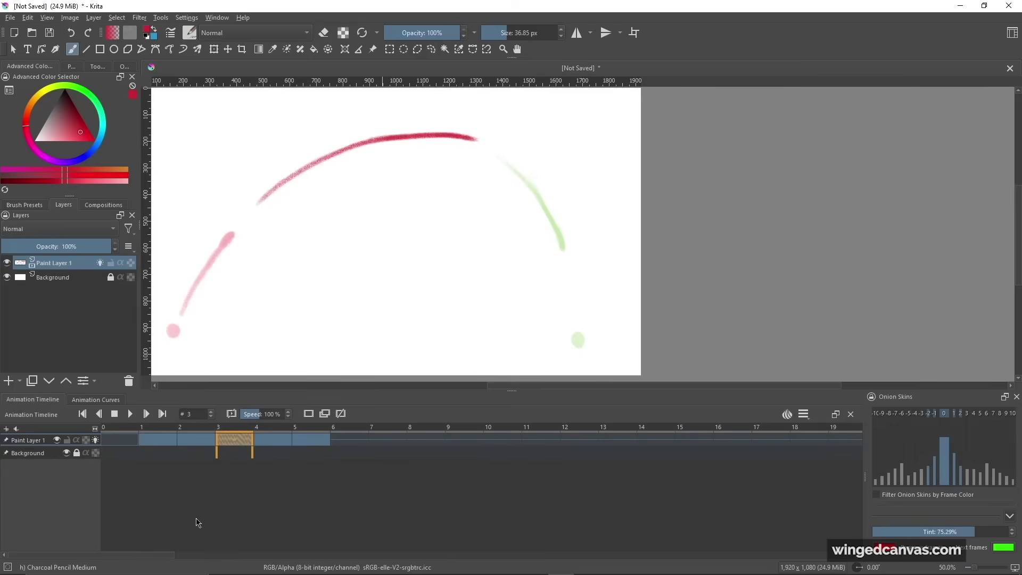
key(Right)
key(Left)
key(Left)
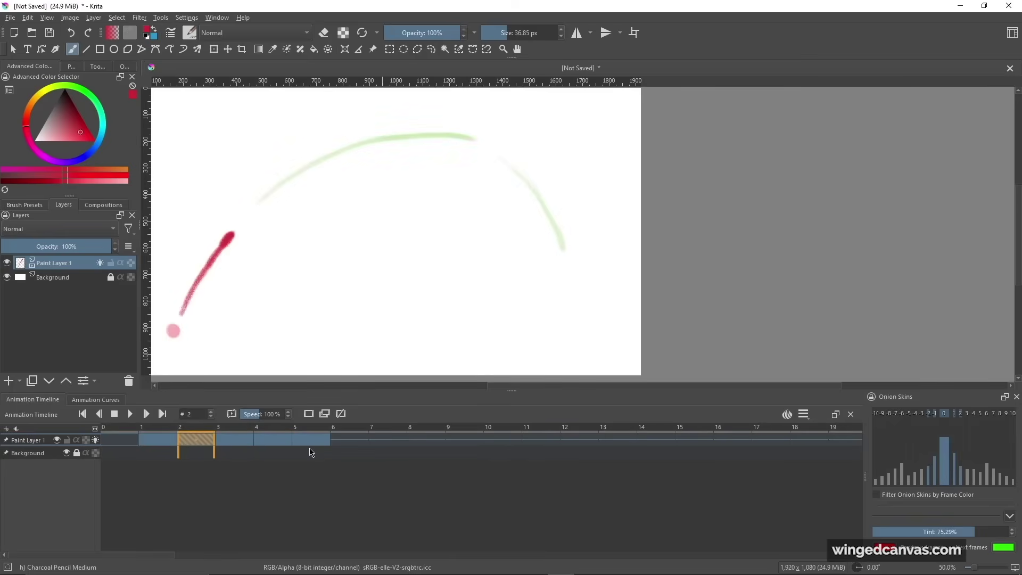
click(152, 438)
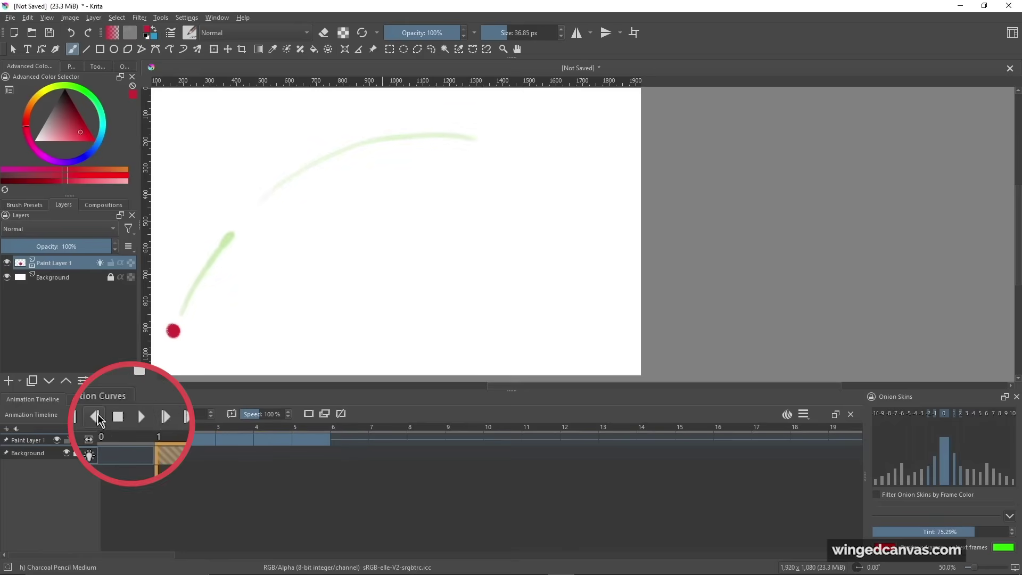
click(166, 416)
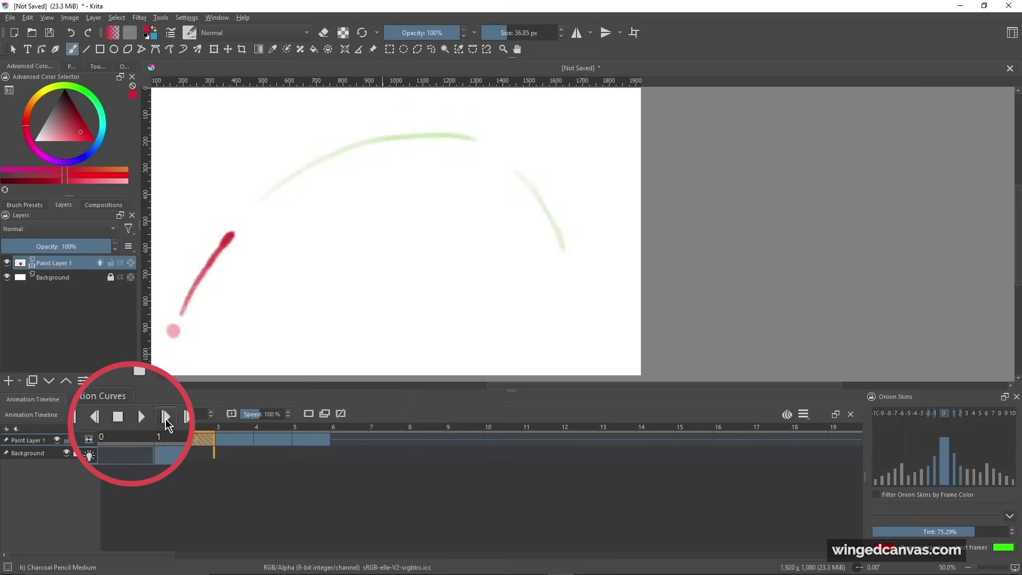
click(166, 416)
click(166, 416)
click(166, 416)
click(165, 416)
click(166, 417)
click(165, 417)
click(165, 417)
click(165, 417)
click(165, 417)
click(165, 417)
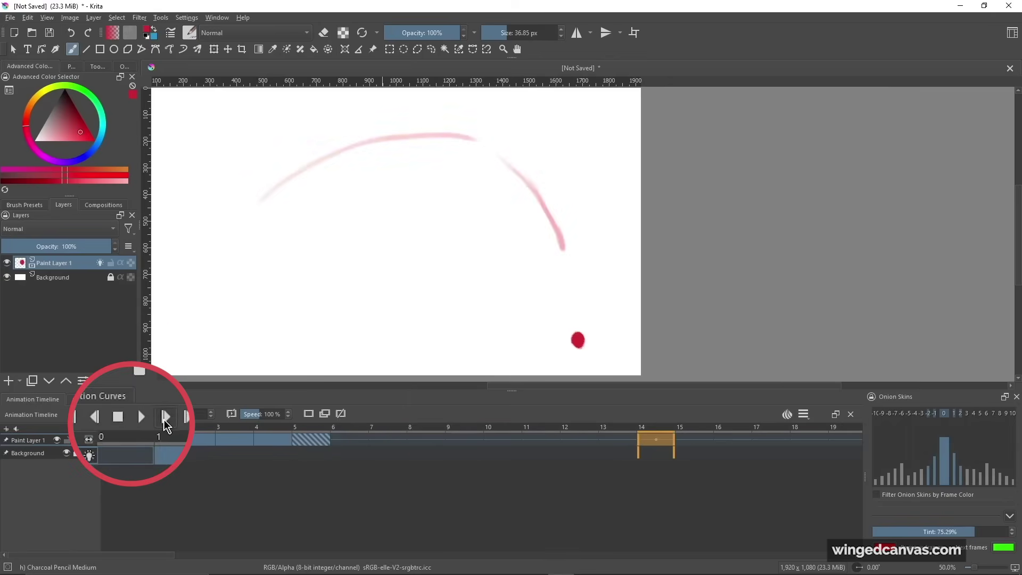
click(165, 417)
click(165, 418)
click(165, 417)
click(165, 417)
click(101, 414)
click(101, 415)
click(101, 415)
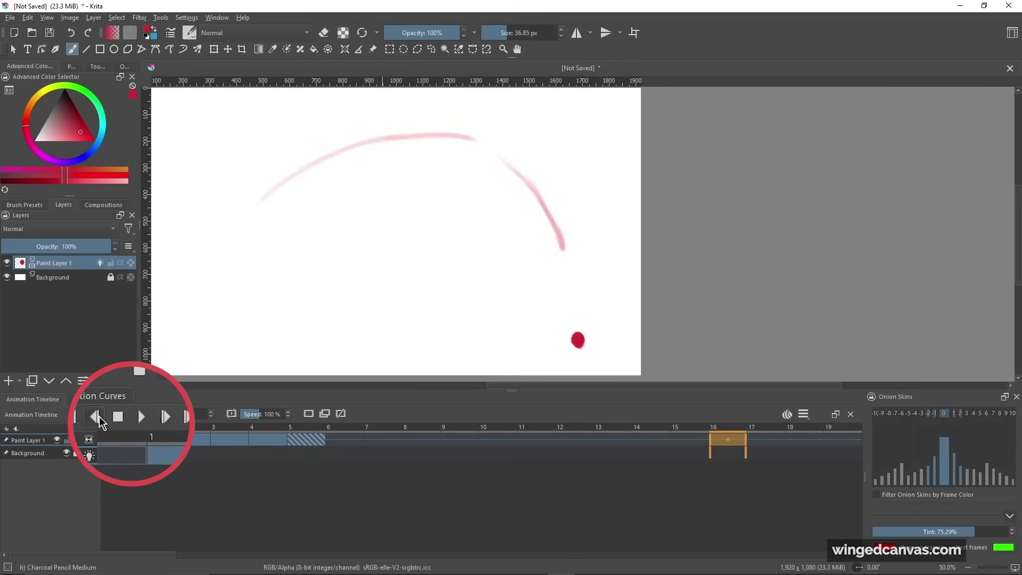
click(101, 415)
click(101, 415)
click(101, 415)
click(101, 415)
click(101, 414)
click(101, 415)
click(101, 414)
click(102, 415)
click(101, 415)
click(101, 415)
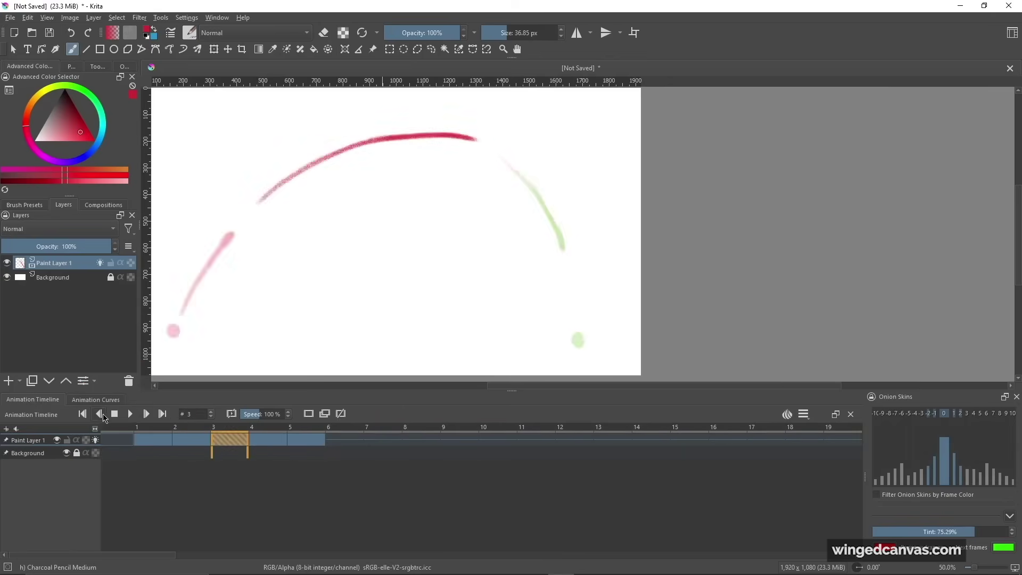
click(101, 414)
click(101, 414)
click(163, 444)
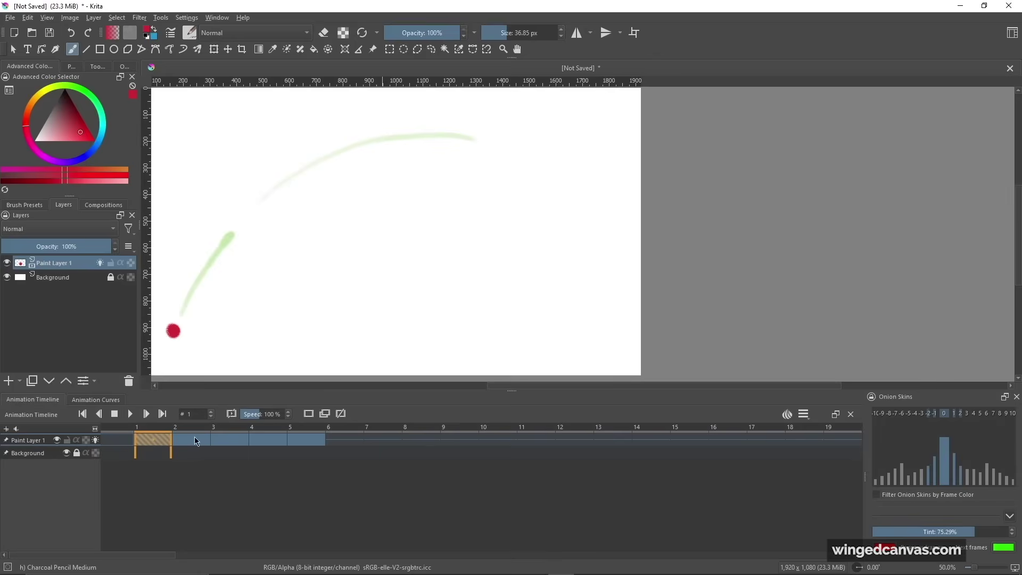
Select keyframes 2–5 and respace them so drawings land on frames 1, 3, 5, 7 and 9.
click(201, 445)
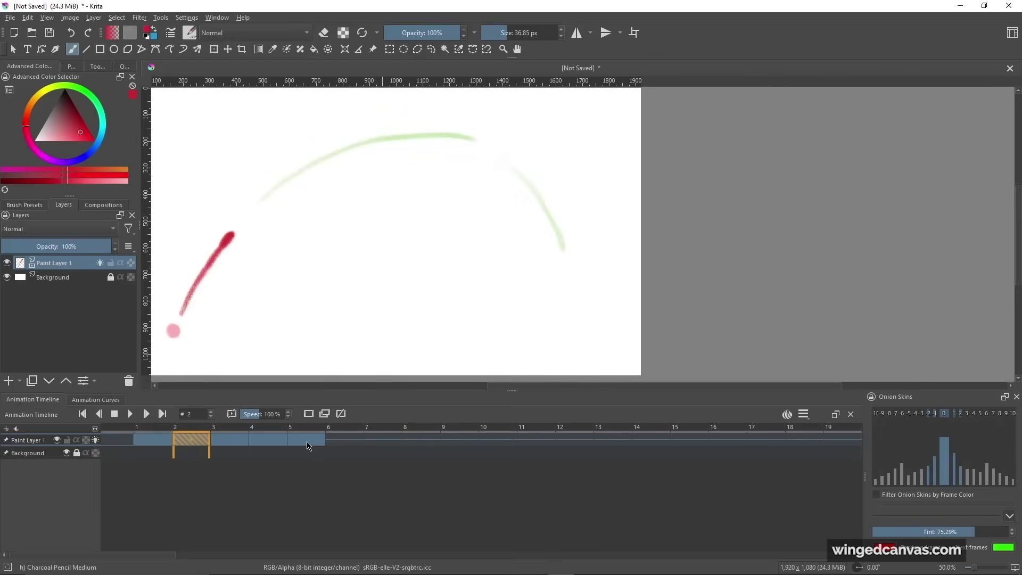
click(309, 446)
click(199, 440)
shift+click(314, 446)
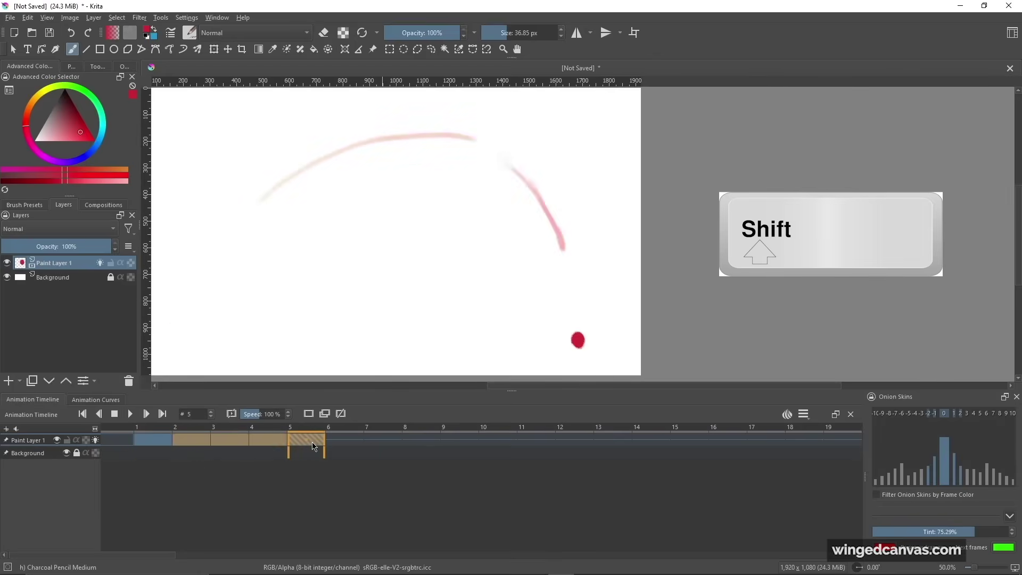
drag(173, 437, 458, 445)
click(269, 440)
shift+click(343, 439)
click(360, 445)
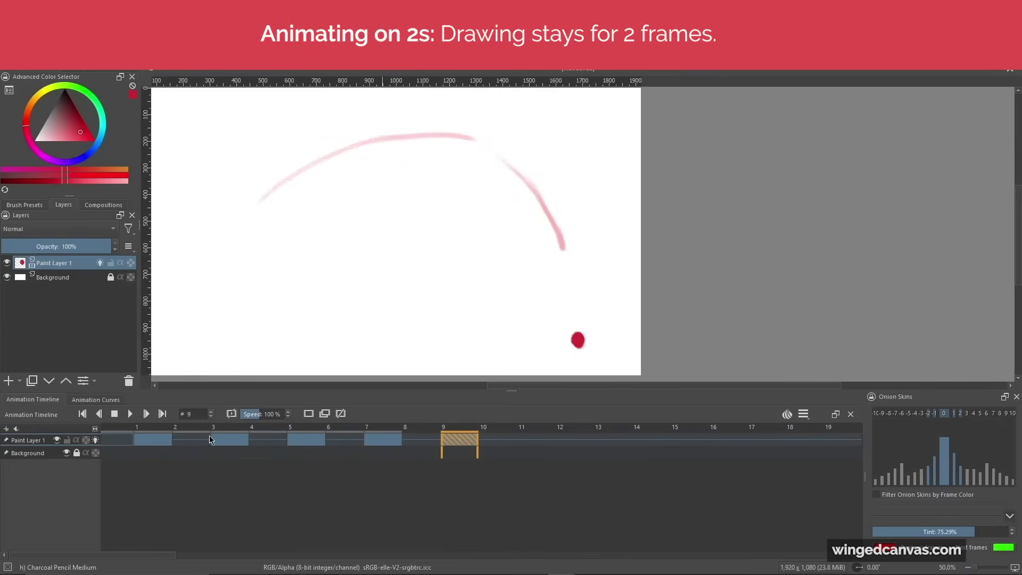
Step forward and back through the keyframes to verify the spacing, ending on frame 1.
click(162, 414)
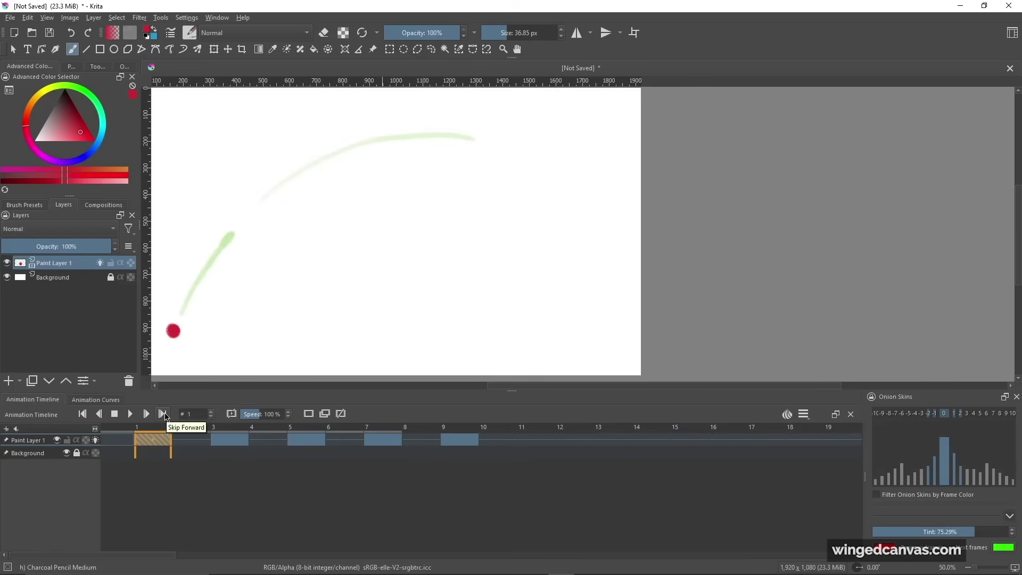
click(162, 414)
click(162, 414)
click(162, 413)
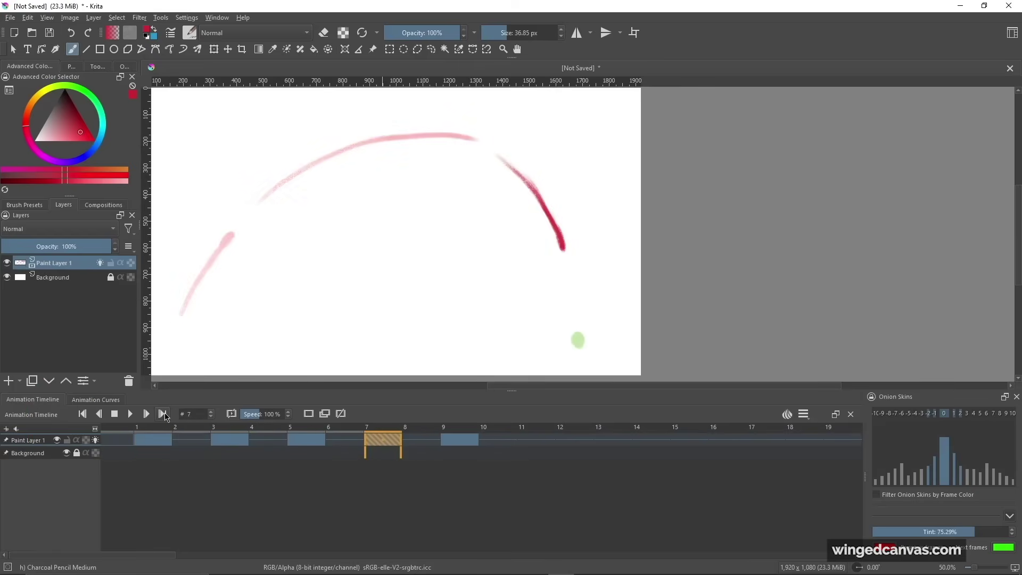
click(163, 414)
click(83, 413)
click(82, 413)
click(83, 414)
click(82, 413)
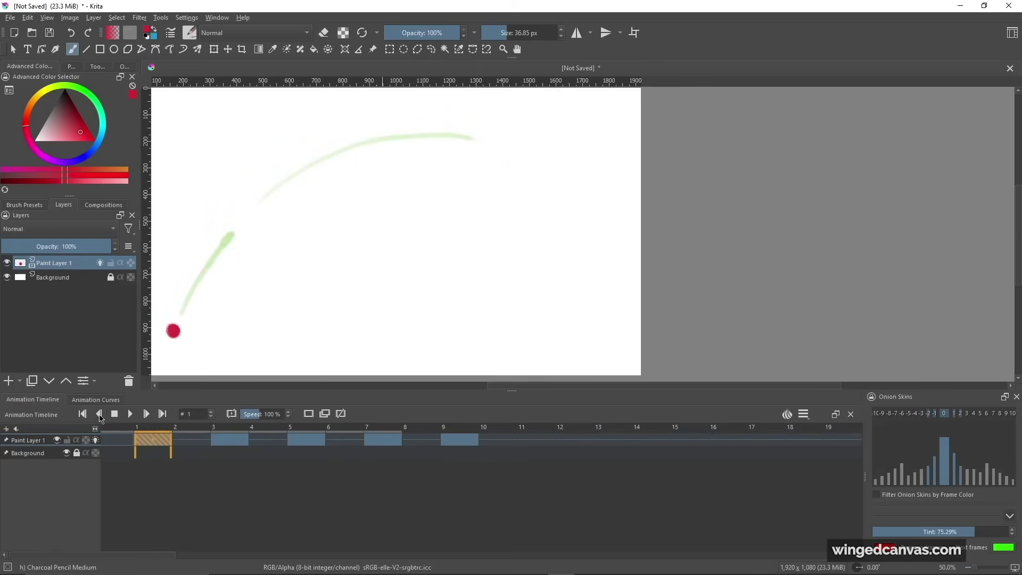
click(162, 413)
click(163, 413)
click(162, 414)
click(162, 413)
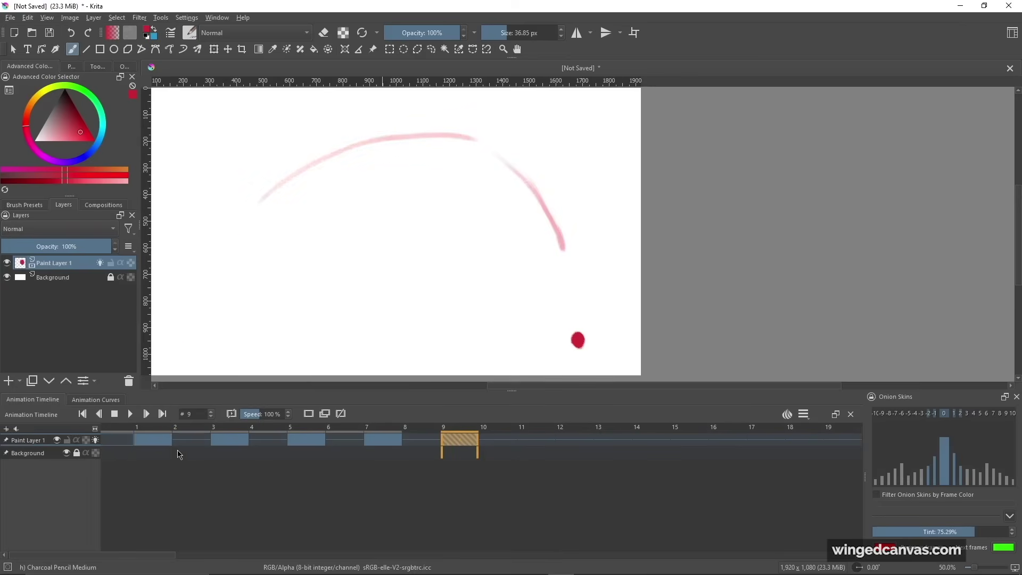
click(149, 432)
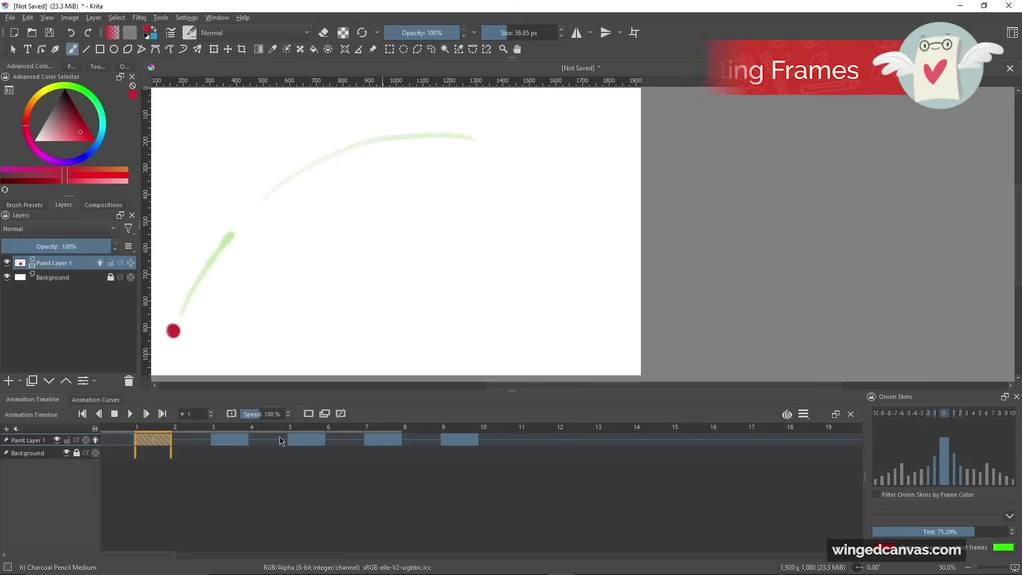
Remove the frame 9 keyframe, undo the removal, and go to frame 12.
click(307, 439)
click(468, 440)
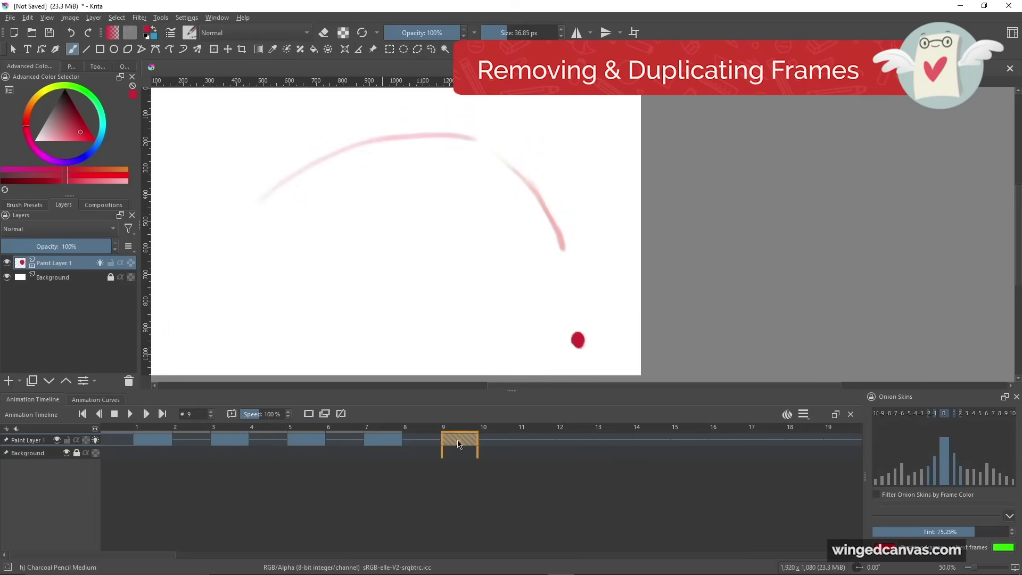
click(340, 407)
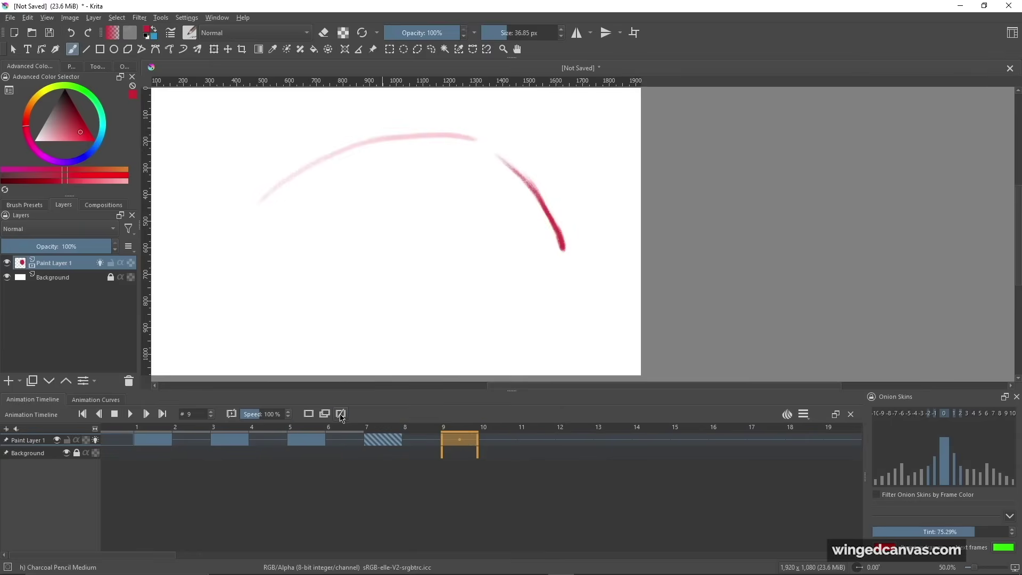
key(ctrl+z)
right_click(469, 441)
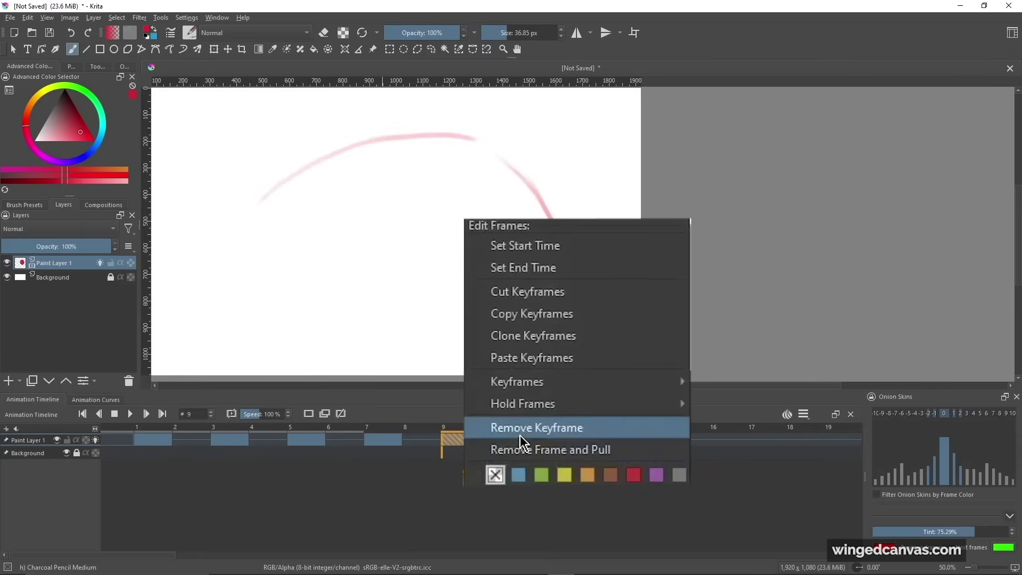
click(423, 440)
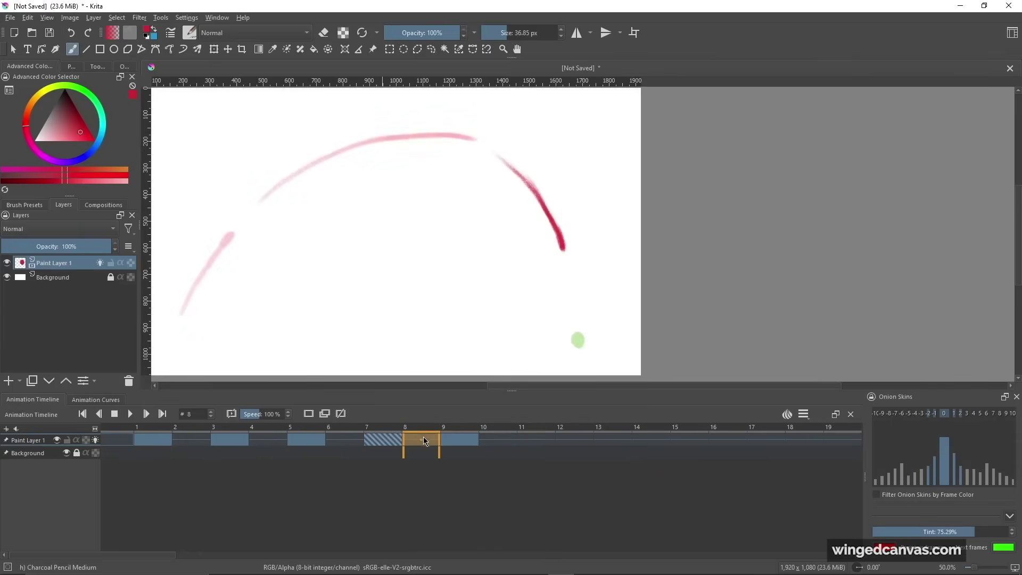
click(560, 441)
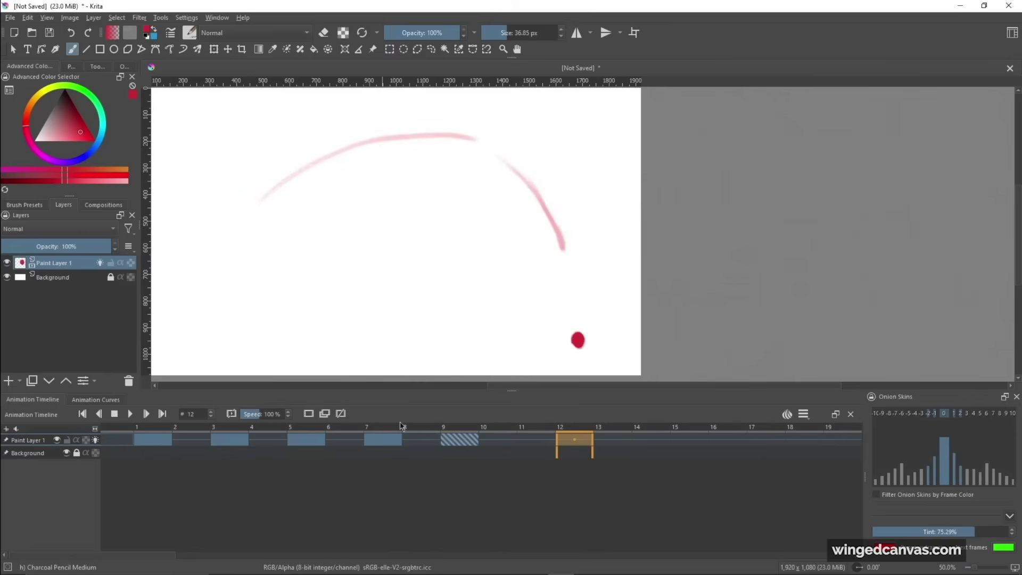
Draw a red scribble on frame 12 and try Add Blank Frame, Add Duplicate Frame and deletion.
mouse_move(351, 296)
mouse_down()
mouse_move(377, 286)
mouse_move(404, 324)
mouse_move(530, 223)
mouse_move(461, 178)
mouse_move(426, 280)
mouse_move(510, 224)
mouse_move(532, 266)
mouse_up()
drag(539, 316, 586, 317)
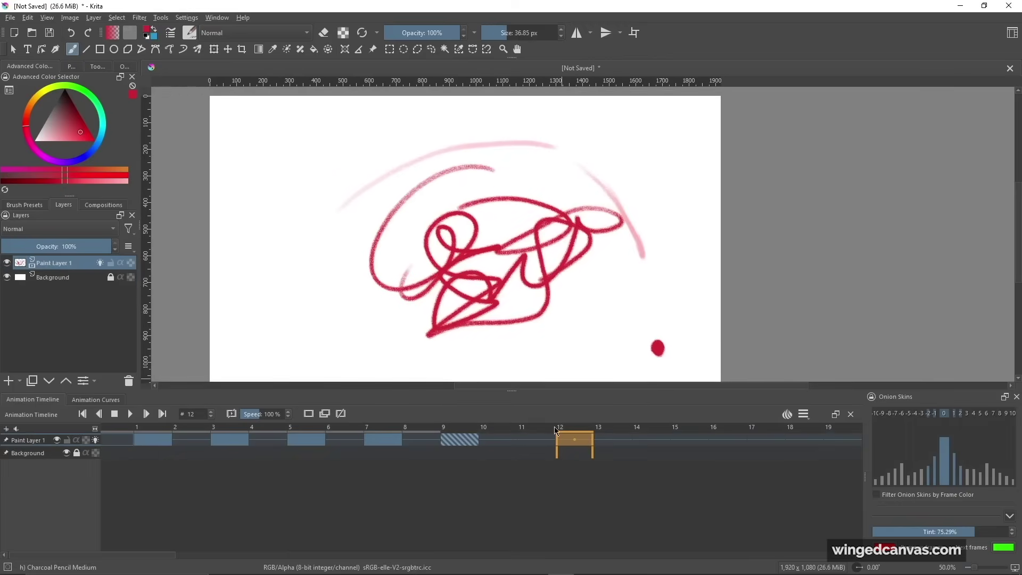
click(299, 415)
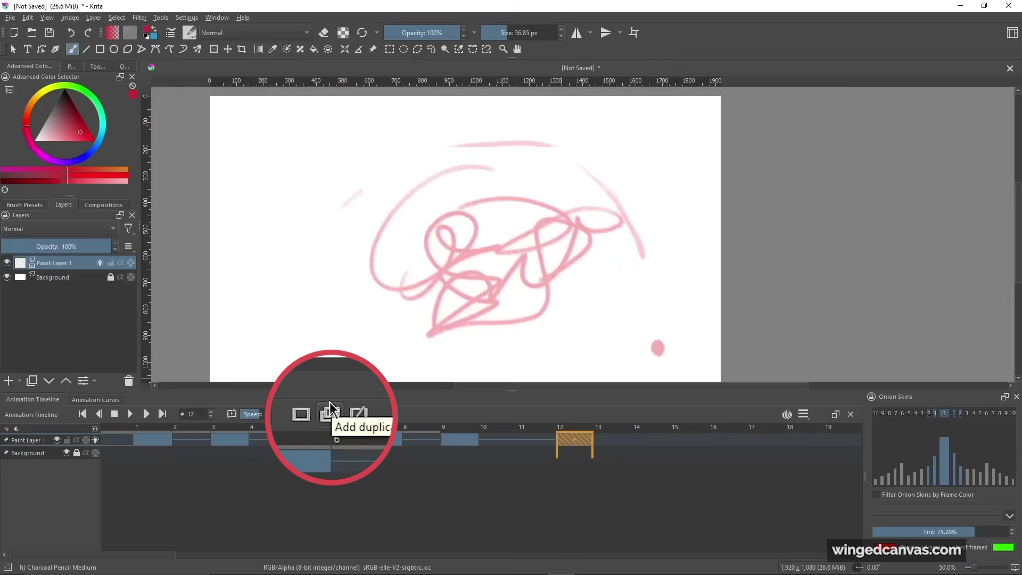
click(325, 411)
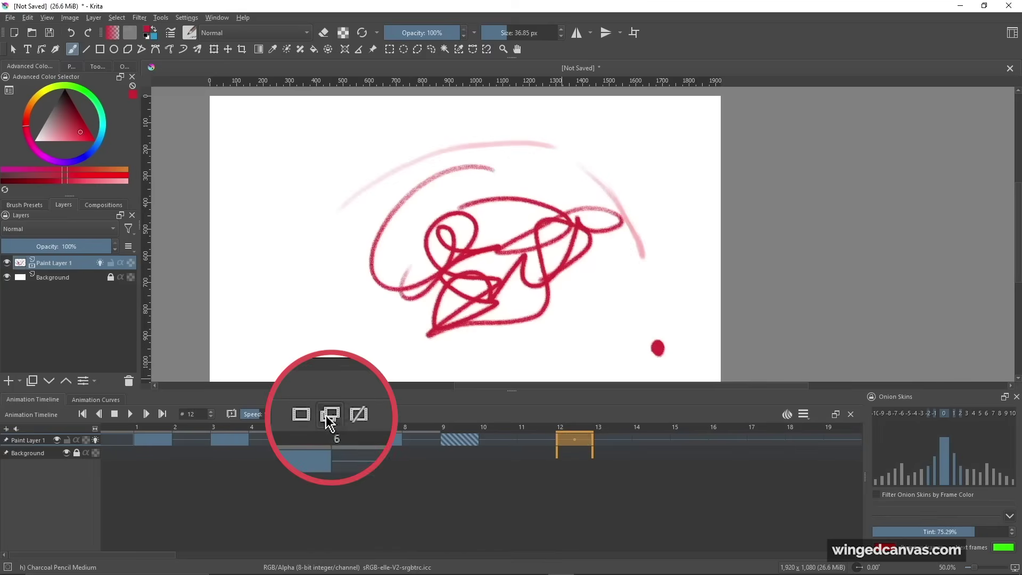
click(336, 414)
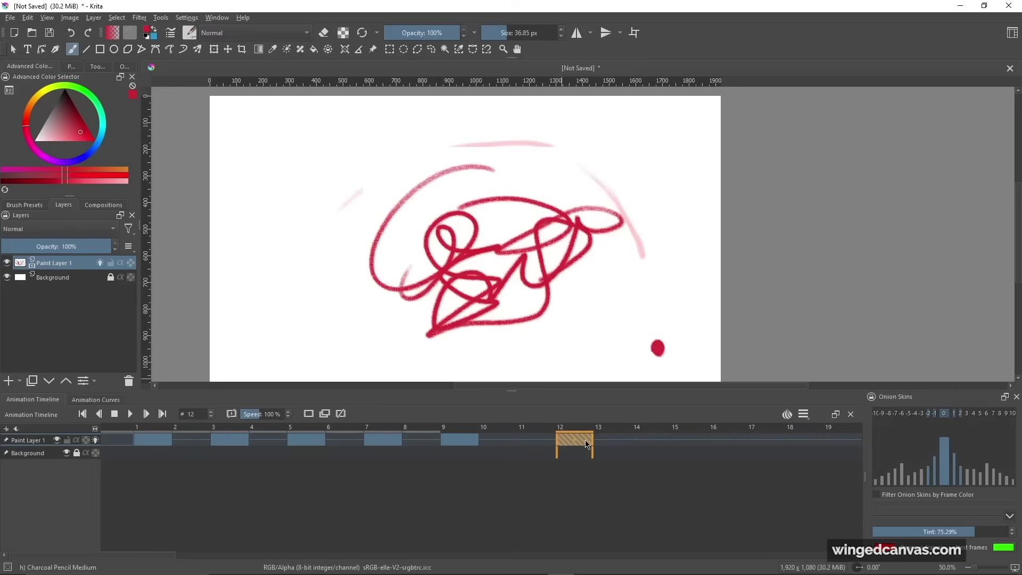
click(158, 437)
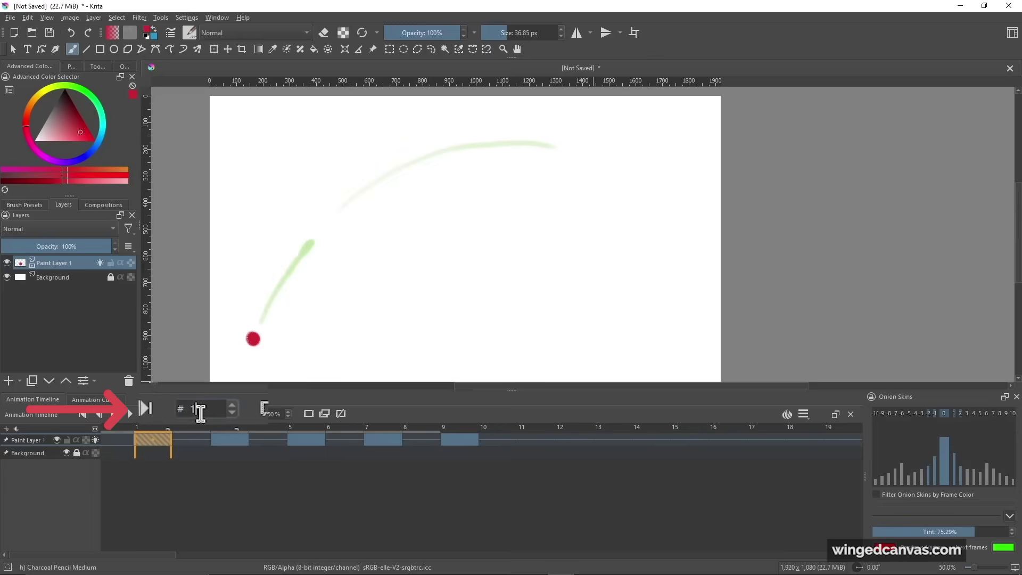
Jump to the last frame, 50, then return to frame 1 by entering the frame number.
scroll(190, 405, down, 1)
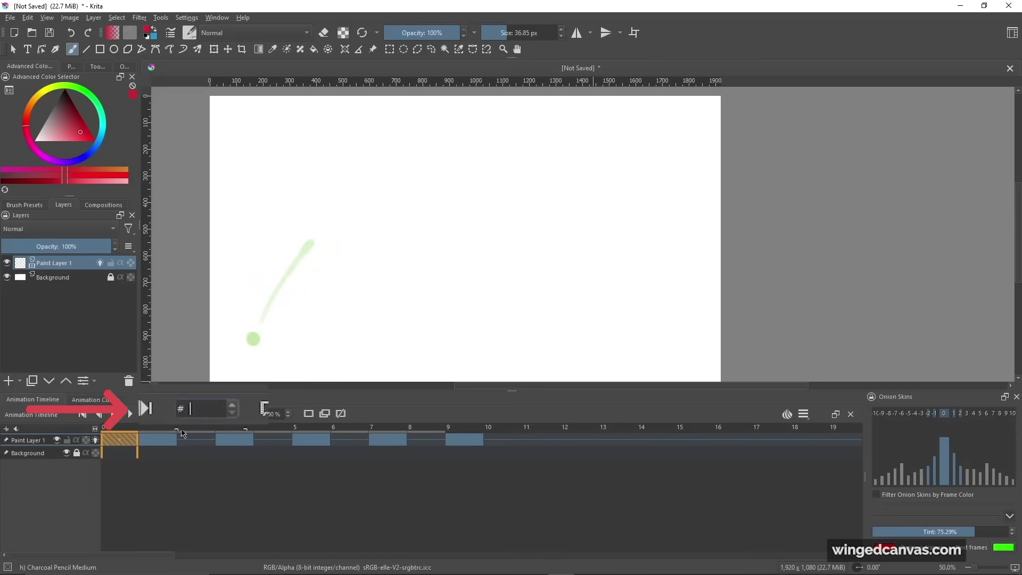
click(163, 415)
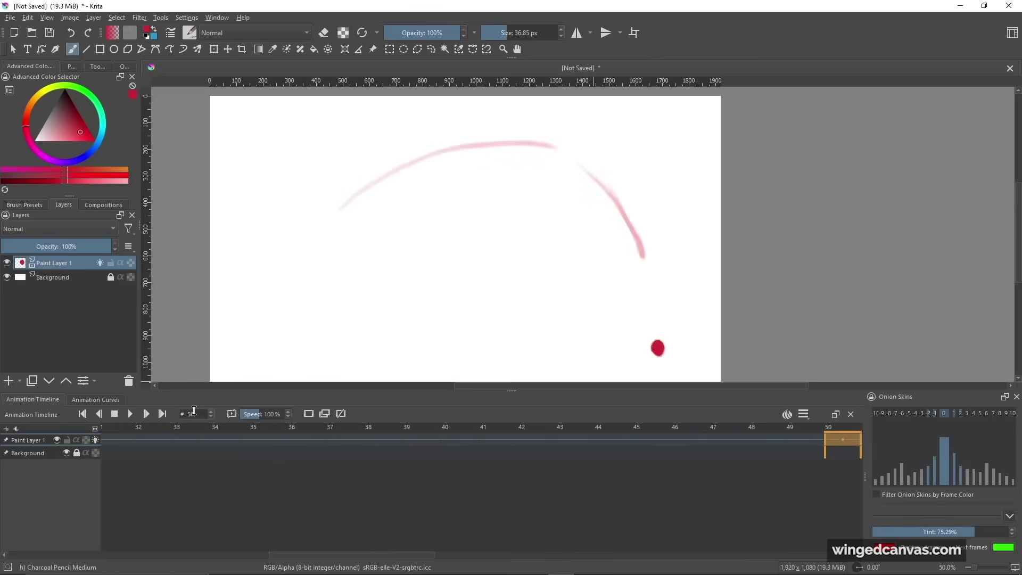
click(192, 414)
text(1)
key(Return)
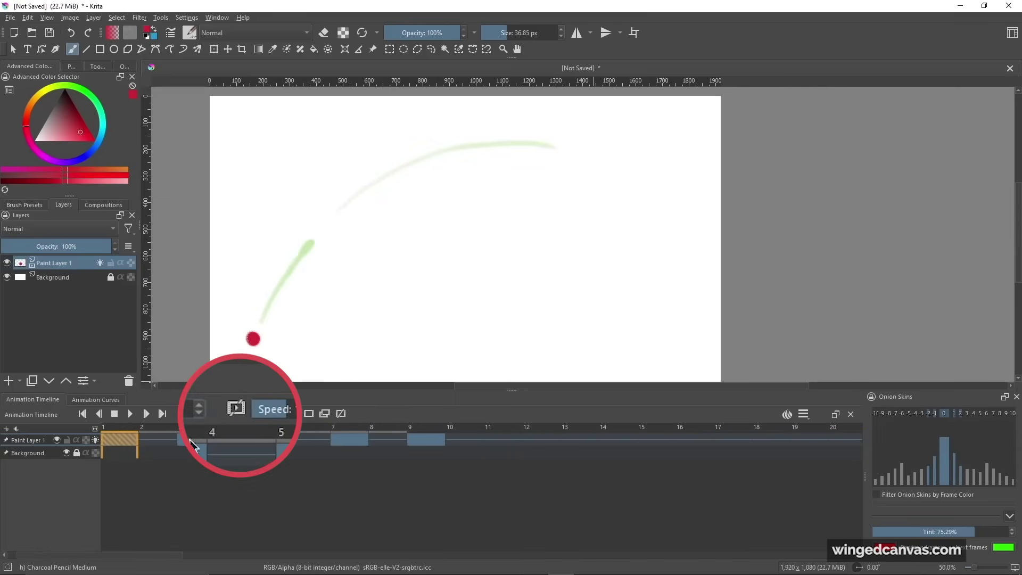
Turn on frame dropping and set the playback speed to 100%.
click(236, 410)
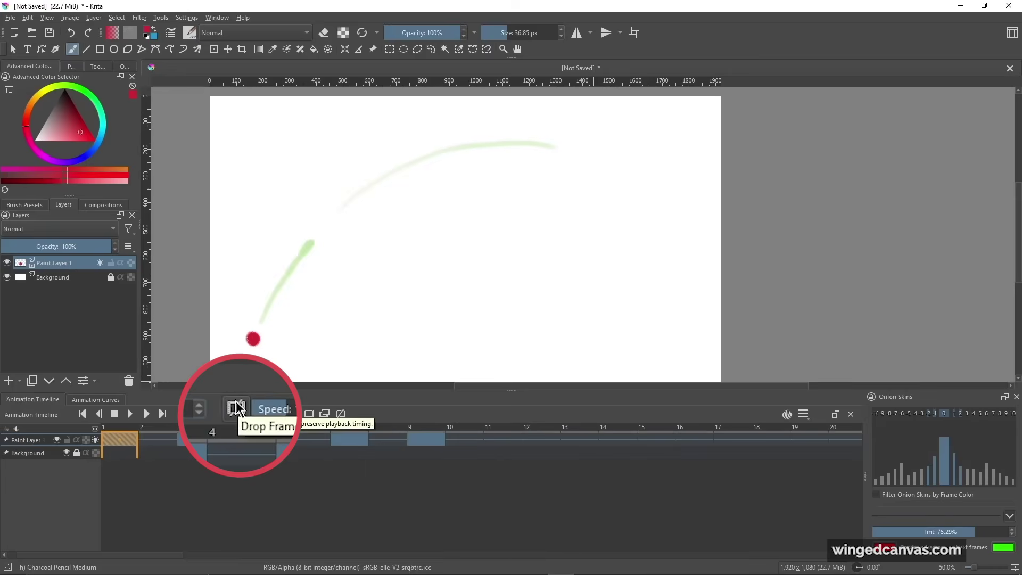
click(236, 410)
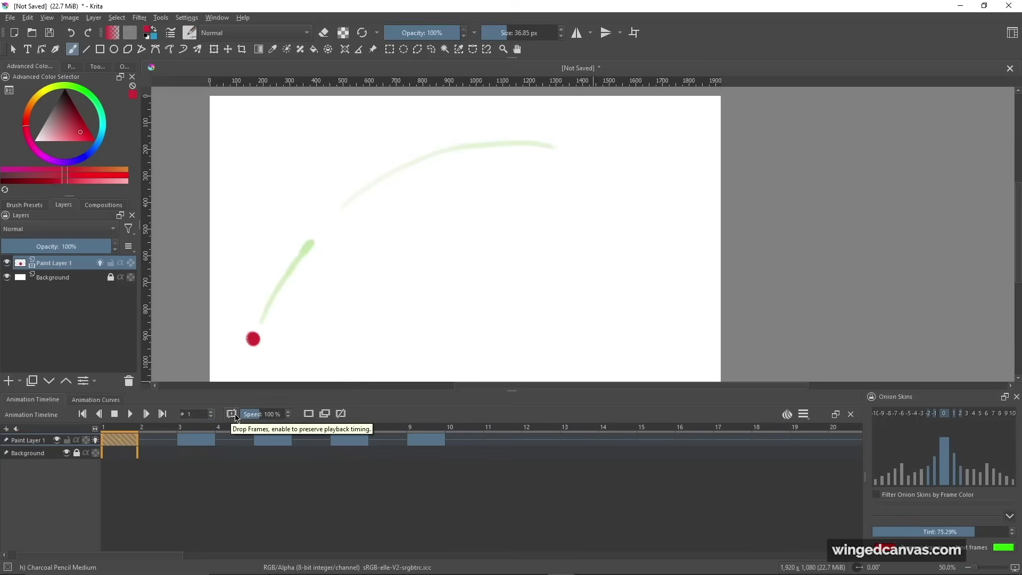
click(233, 414)
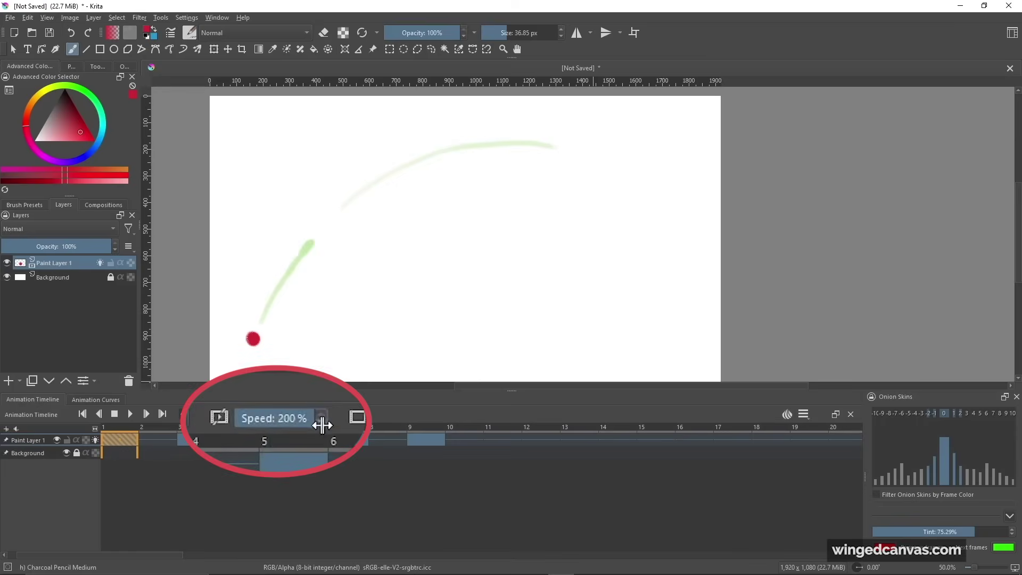
drag(290, 415, 267, 429)
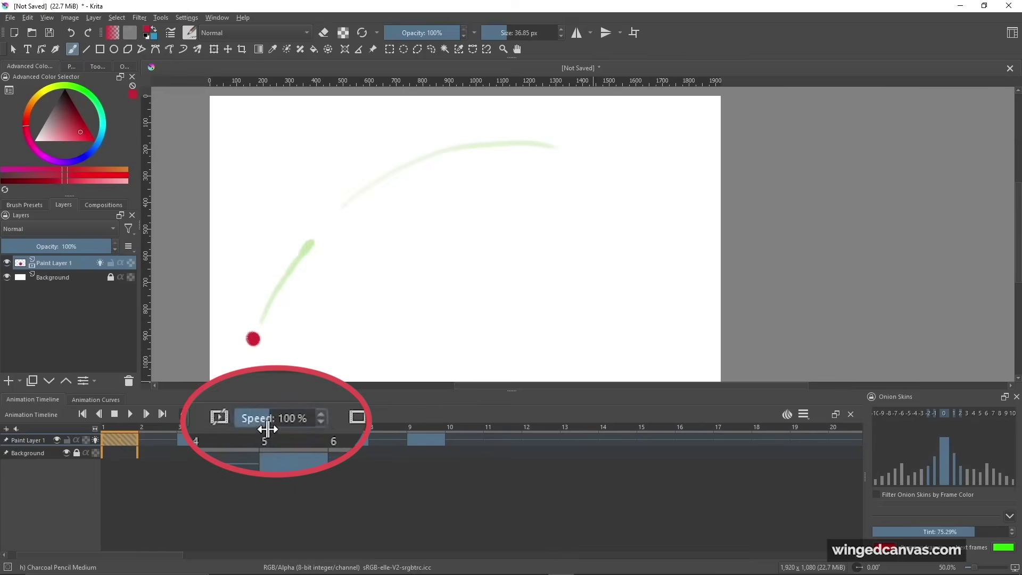
Reopen the onion skin settings and select frame 5 of the paint layer.
click(784, 414)
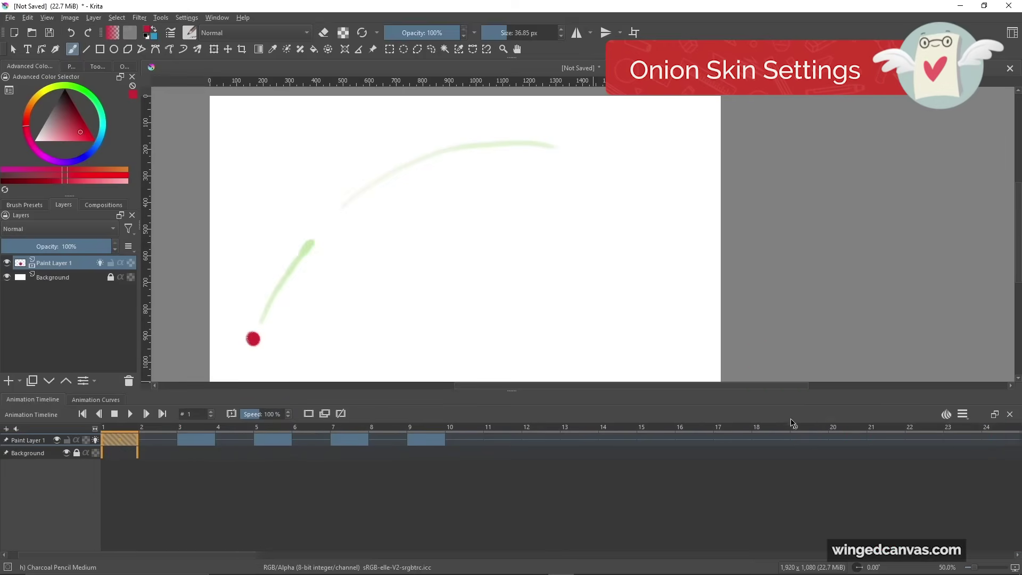
click(953, 415)
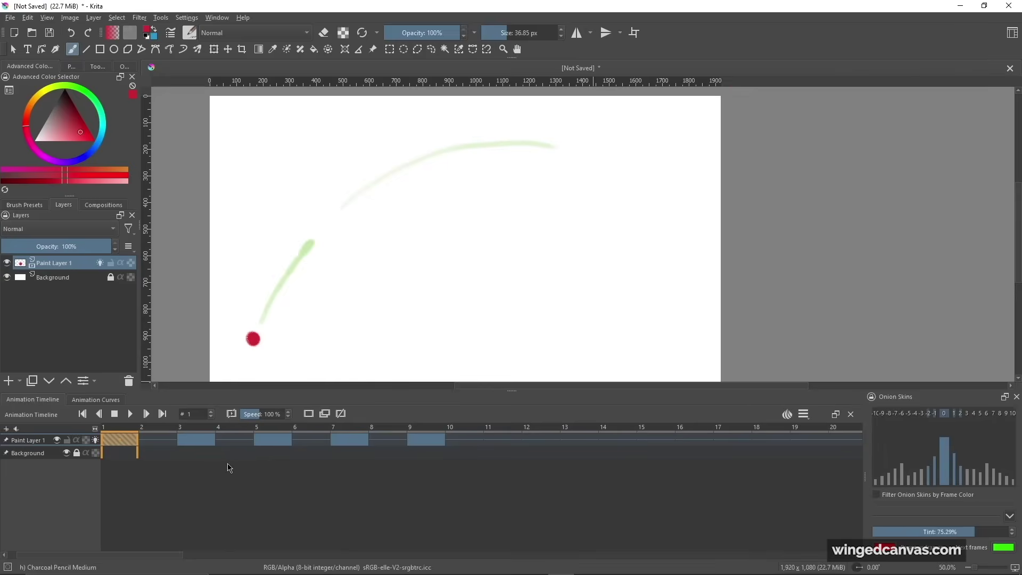
click(282, 439)
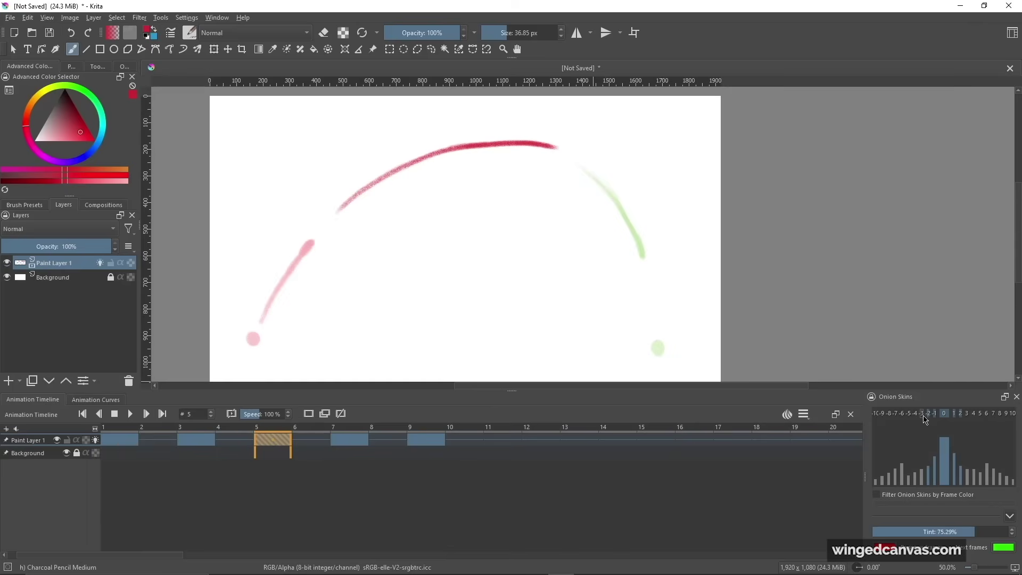
Show onion skins for frames -2 and +1 only, adjusting opacities and tint to 74.12%.
click(967, 414)
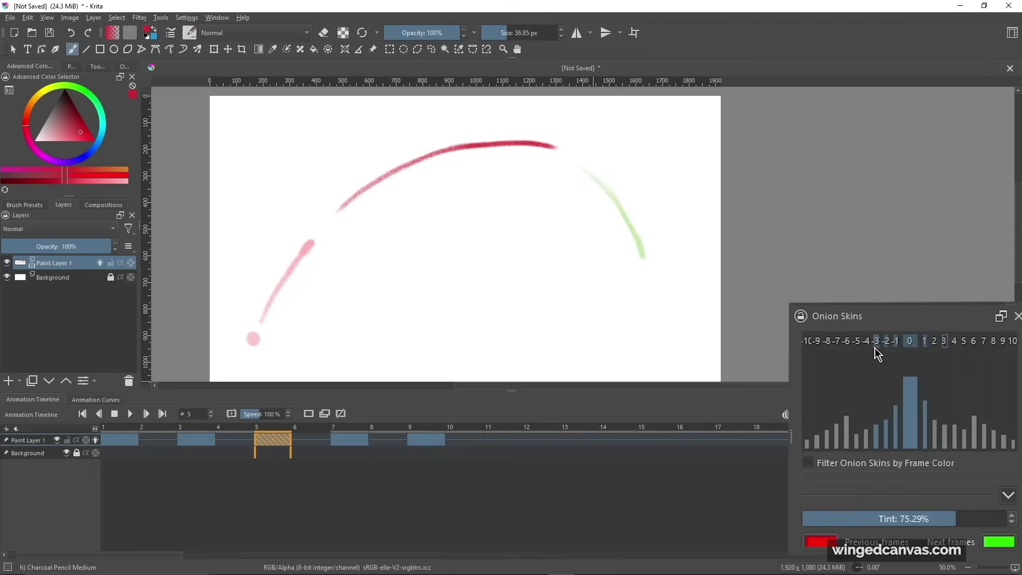
click(916, 415)
click(875, 343)
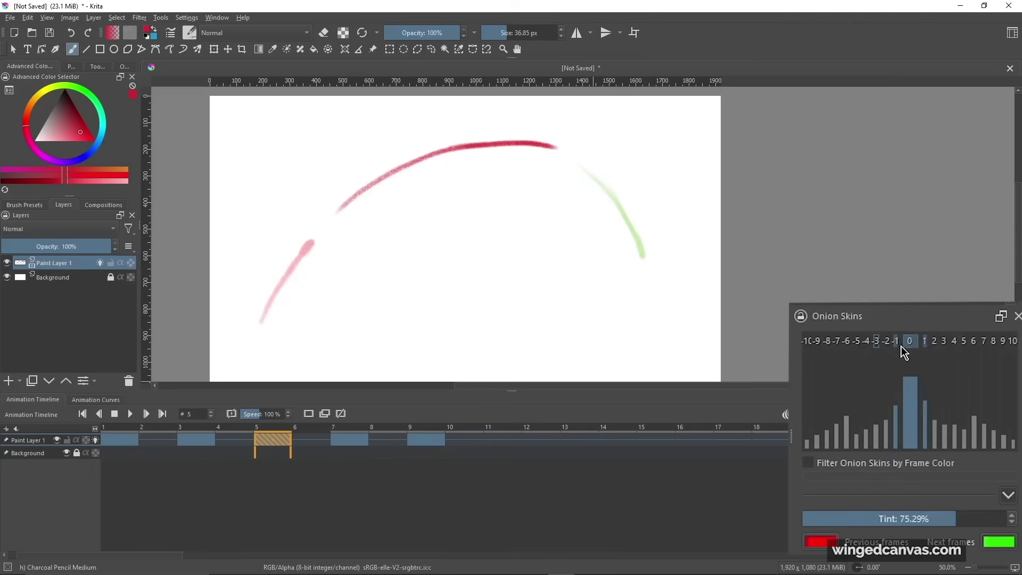
click(887, 342)
click(926, 343)
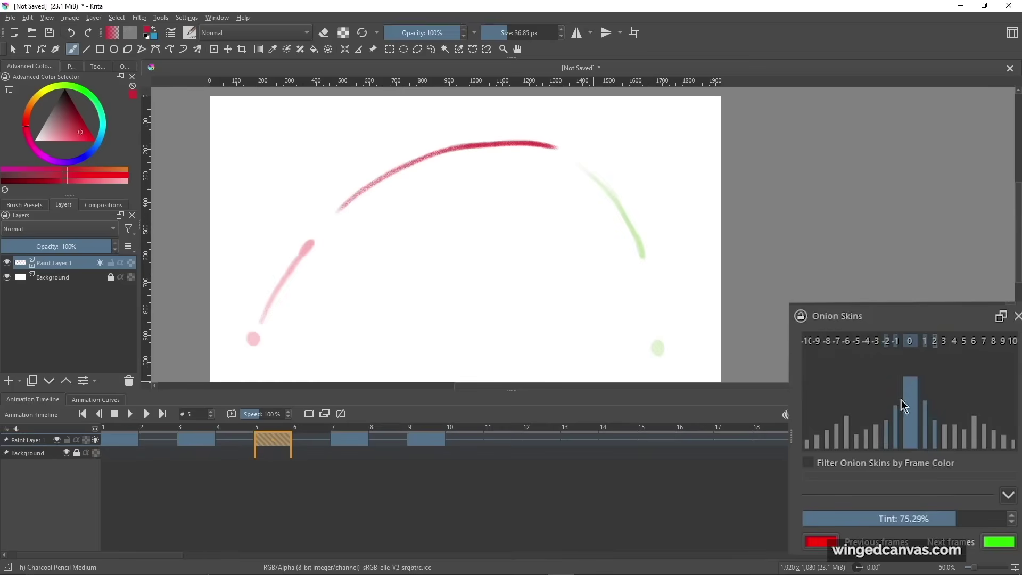
mouse_move(896, 407)
mouse_down()
mouse_move(890, 341)
mouse_move(898, 412)
mouse_move(912, 381)
mouse_move(913, 432)
mouse_move(912, 363)
mouse_move(912, 423)
mouse_move(912, 367)
mouse_move(914, 390)
mouse_move(912, 376)
mouse_up()
mouse_move(947, 518)
mouse_down()
mouse_move(823, 534)
mouse_move(965, 520)
mouse_move(957, 525)
mouse_up()
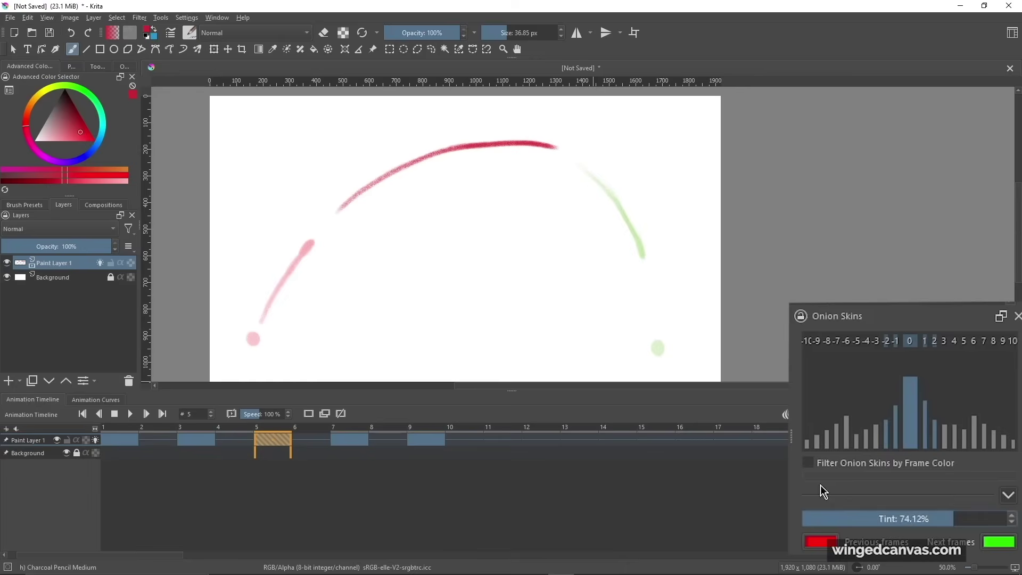
click(821, 542)
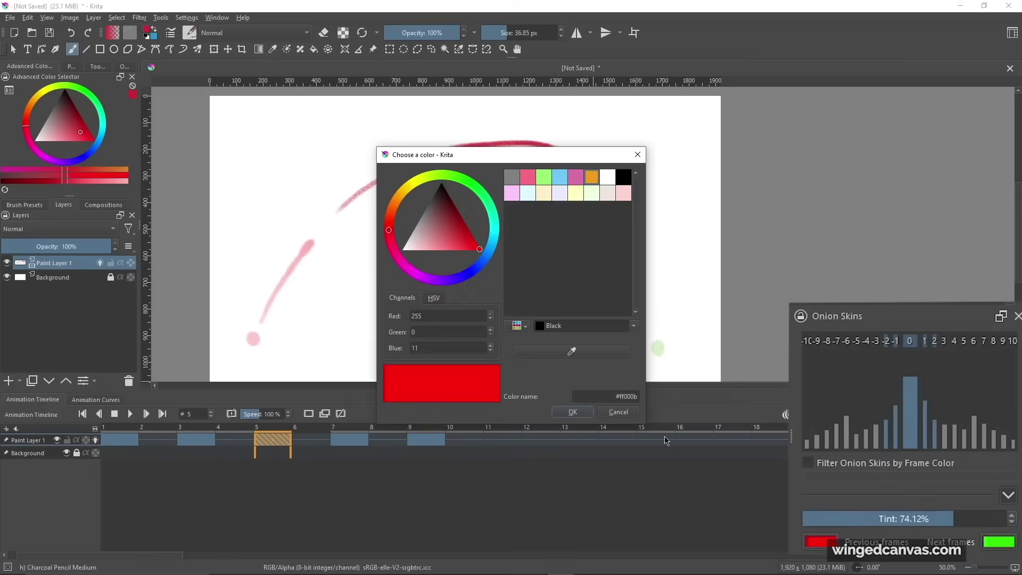
click(478, 269)
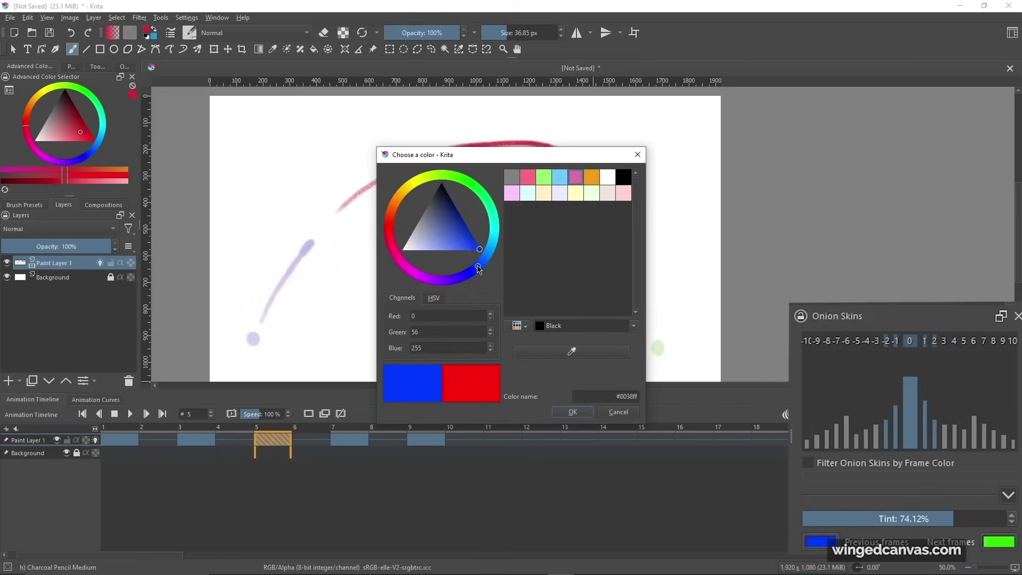
click(617, 413)
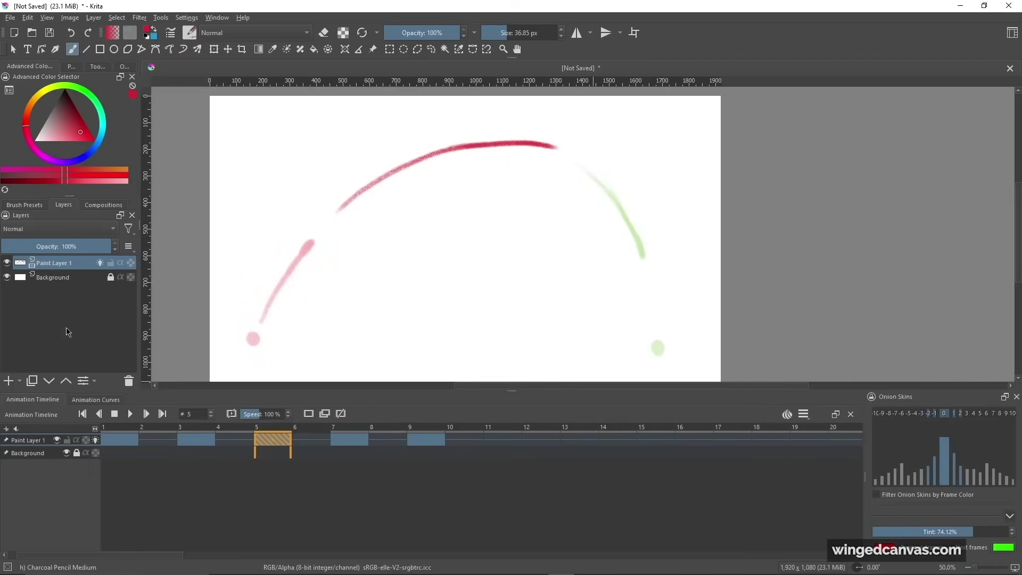
click(6, 429)
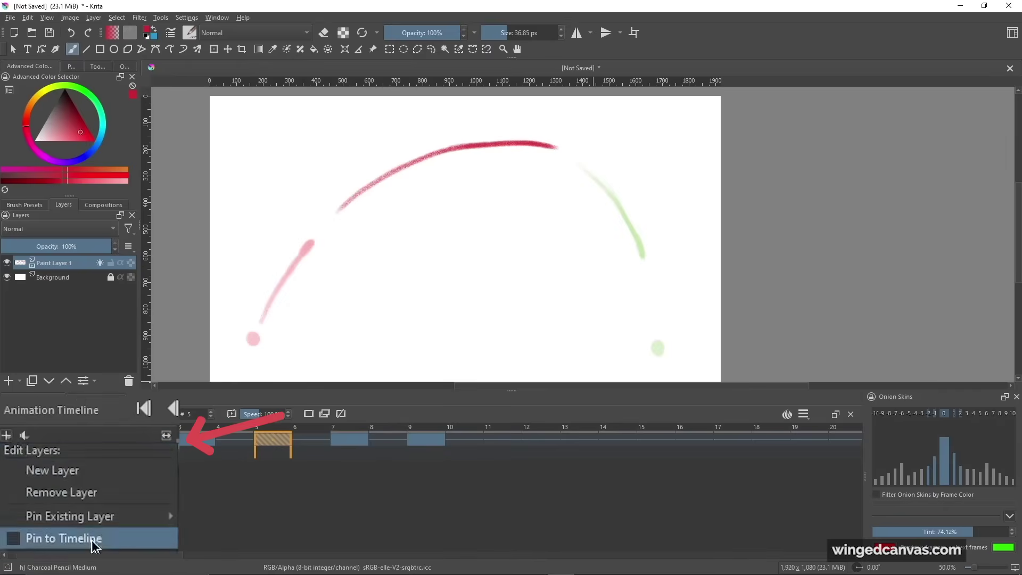
click(54, 509)
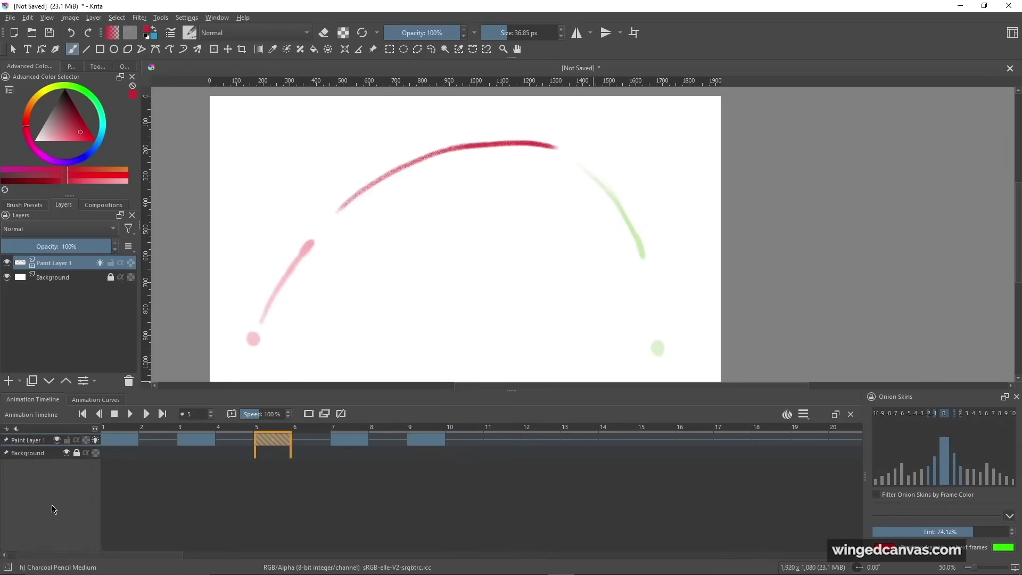
click(16, 428)
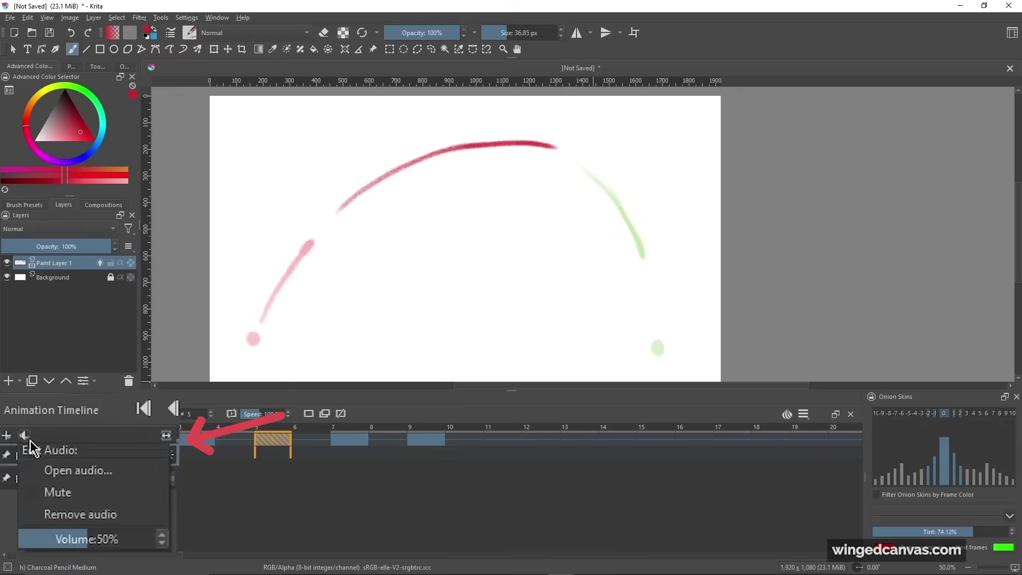
click(69, 471)
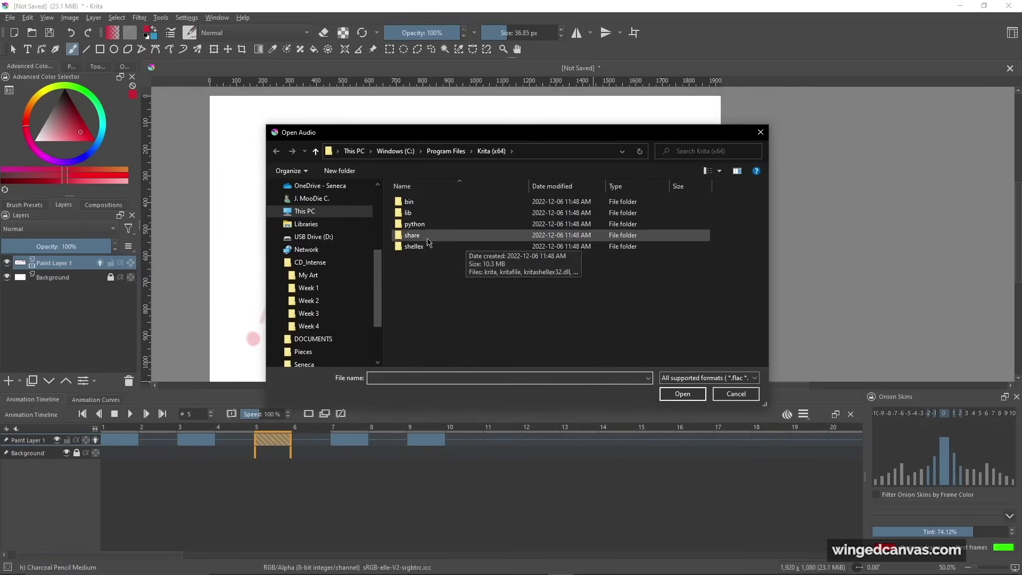
click(764, 138)
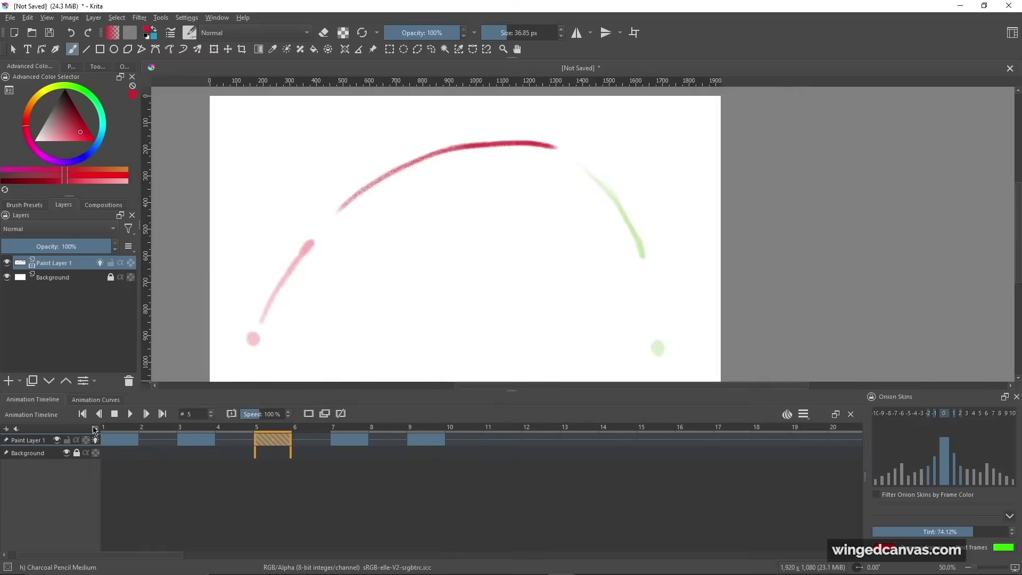
scroll(101, 438, down, 3)
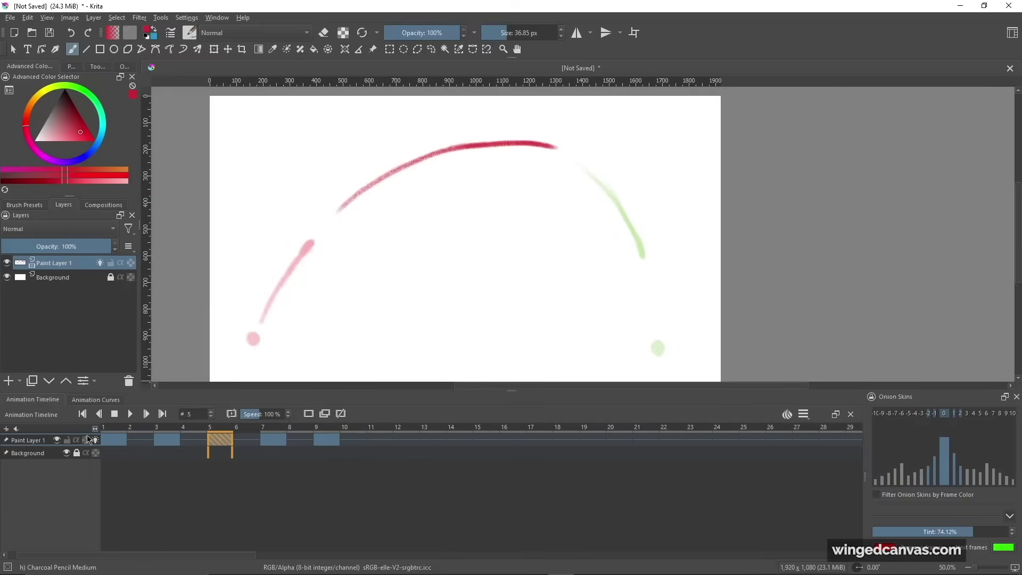
scroll(95, 431, down, 1)
scroll(96, 431, up, 3)
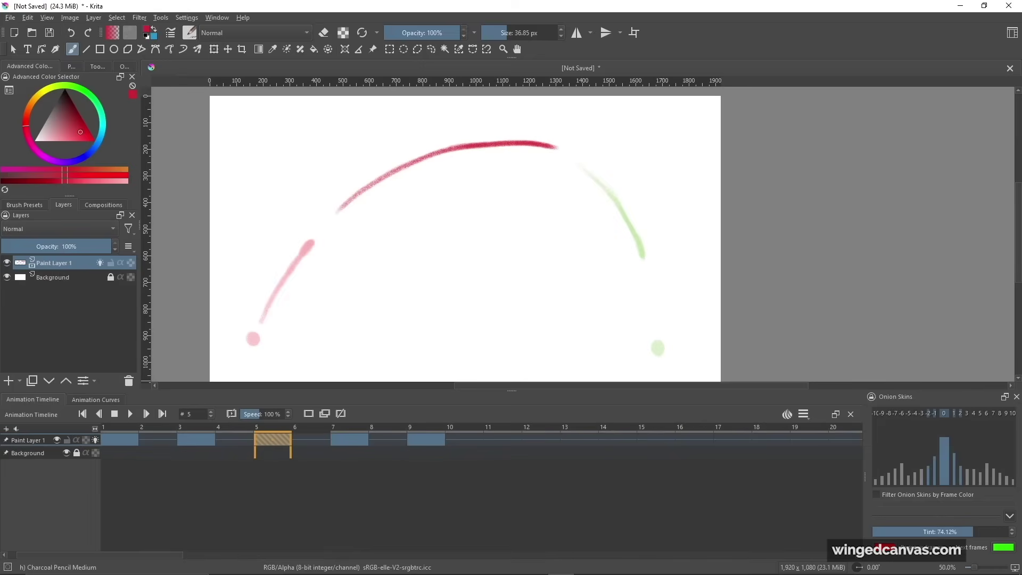
Set the animation clip to run from frame 1 to frame 12 at 24 fps.
click(807, 418)
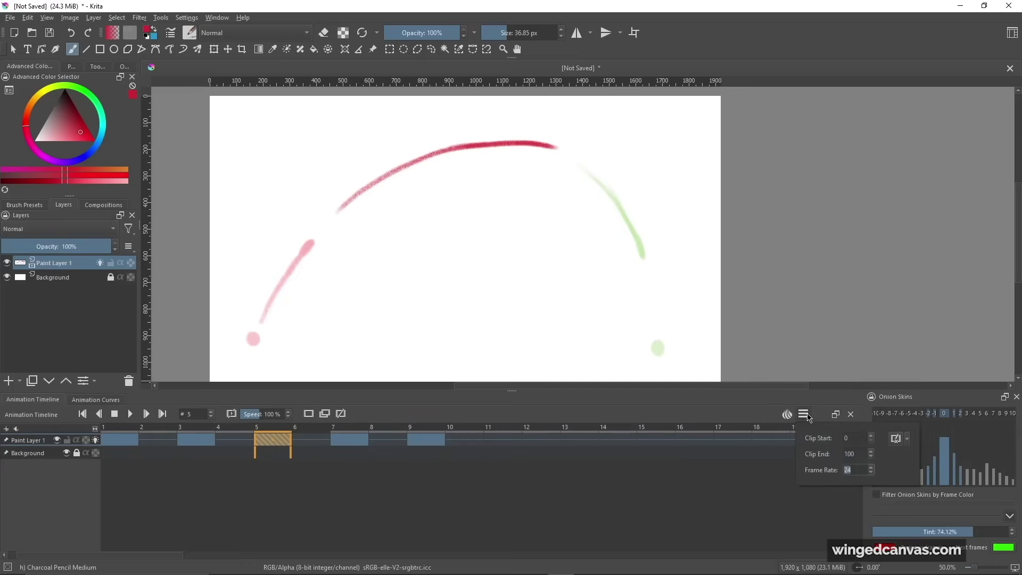
click(686, 427)
click(781, 433)
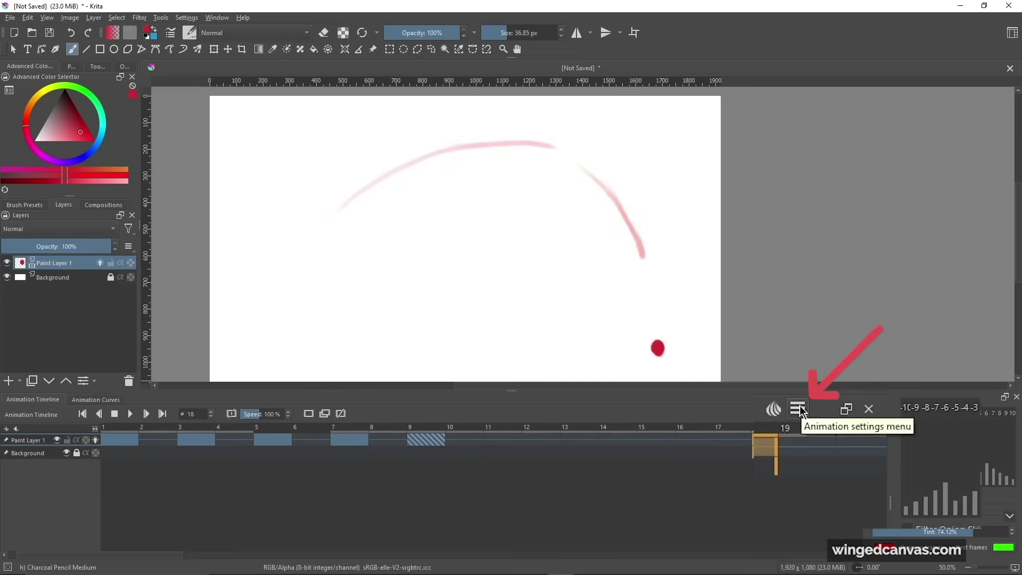
click(799, 408)
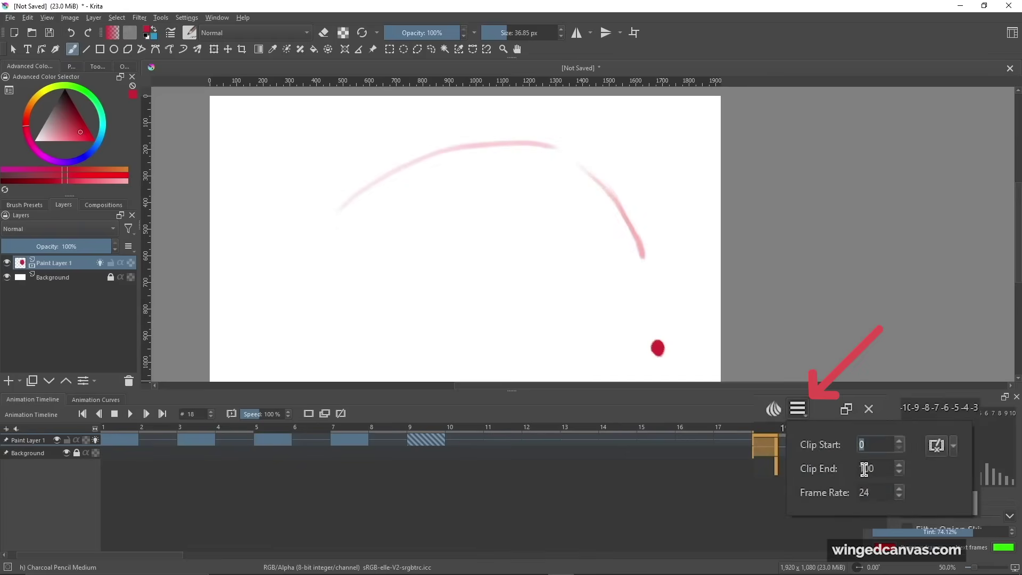
text(1)
key(Tab)
text(12)
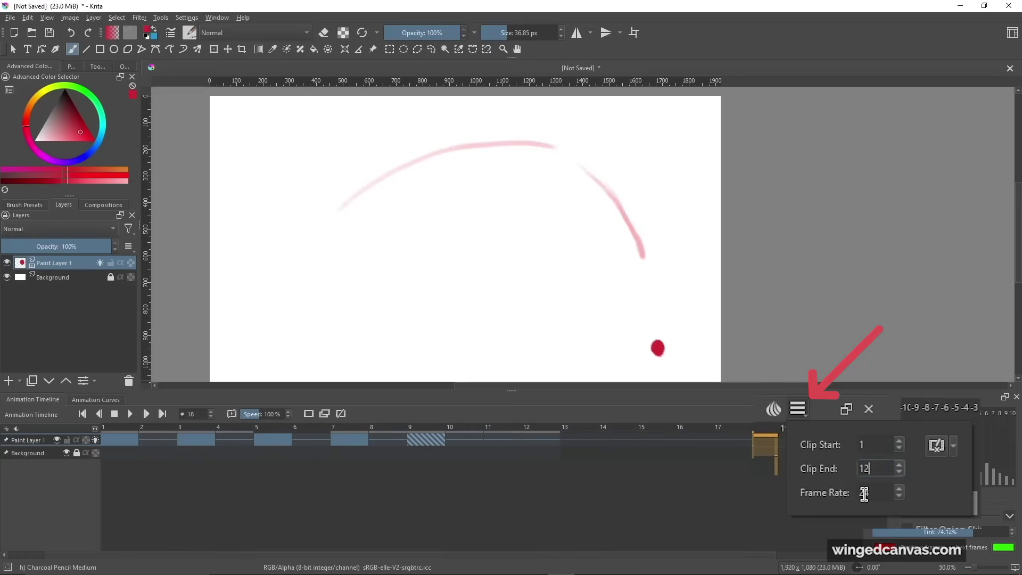
click(877, 492)
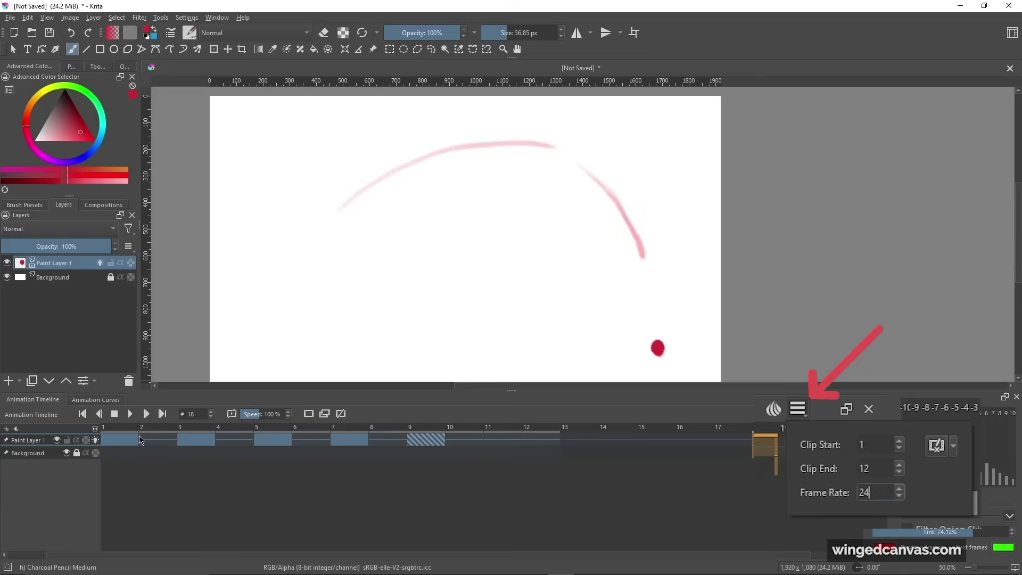
Play the 12-frame animation, stop it, and reopen the clip settings.
click(130, 413)
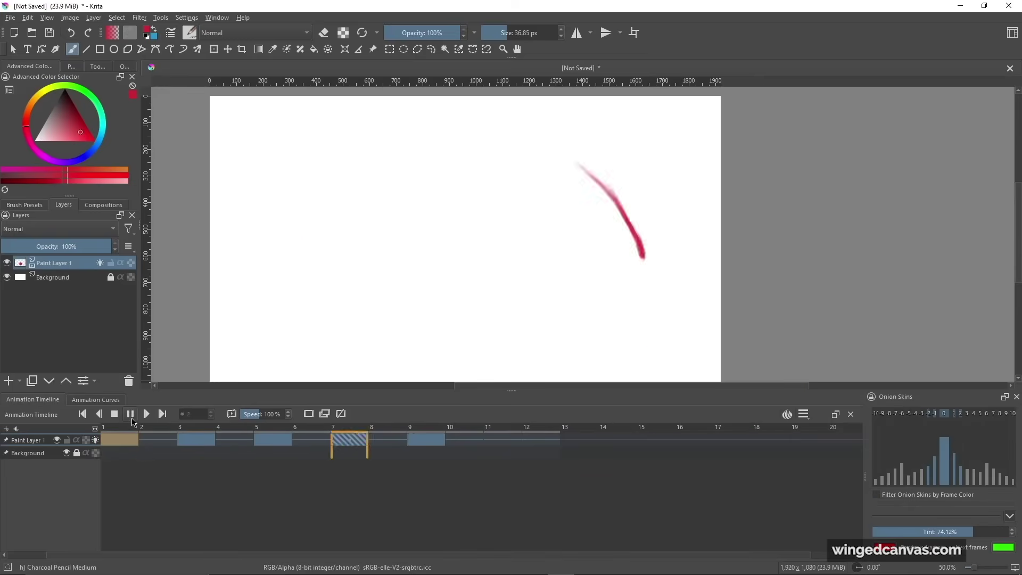
click(131, 417)
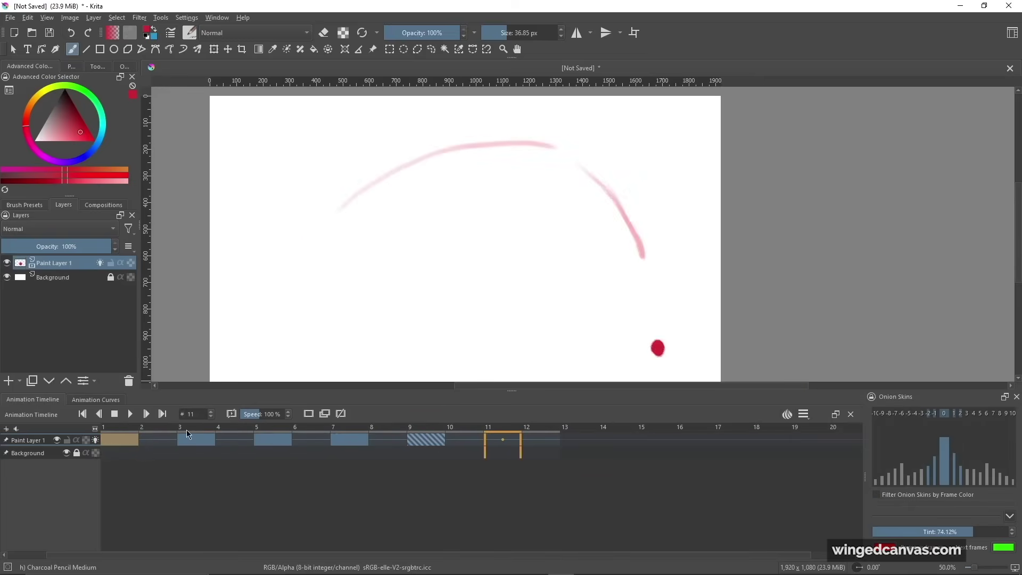
click(803, 415)
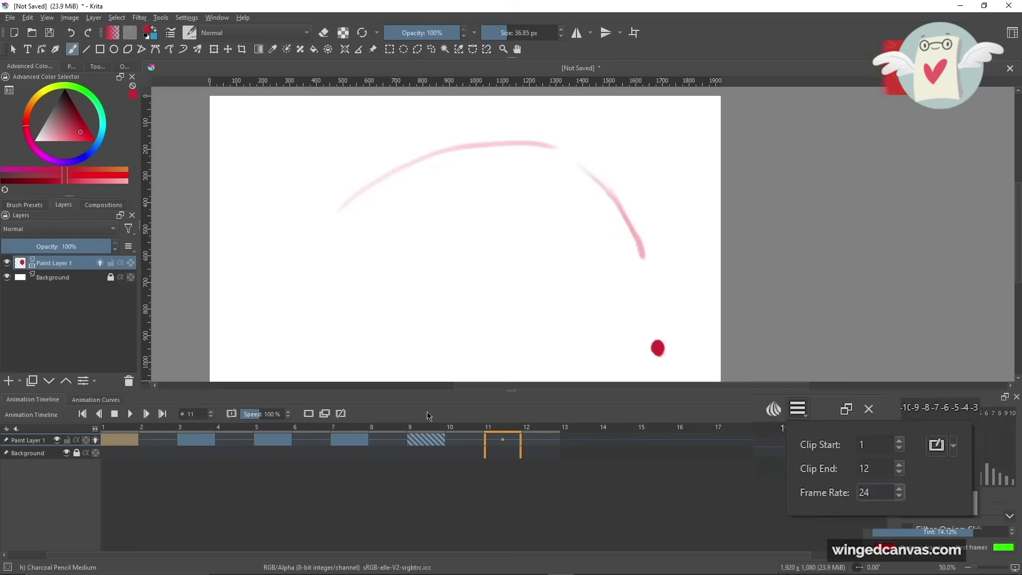
Add a blank frame at frame 2 and paint red streaks along the arc on frames 2 and 4.
click(157, 440)
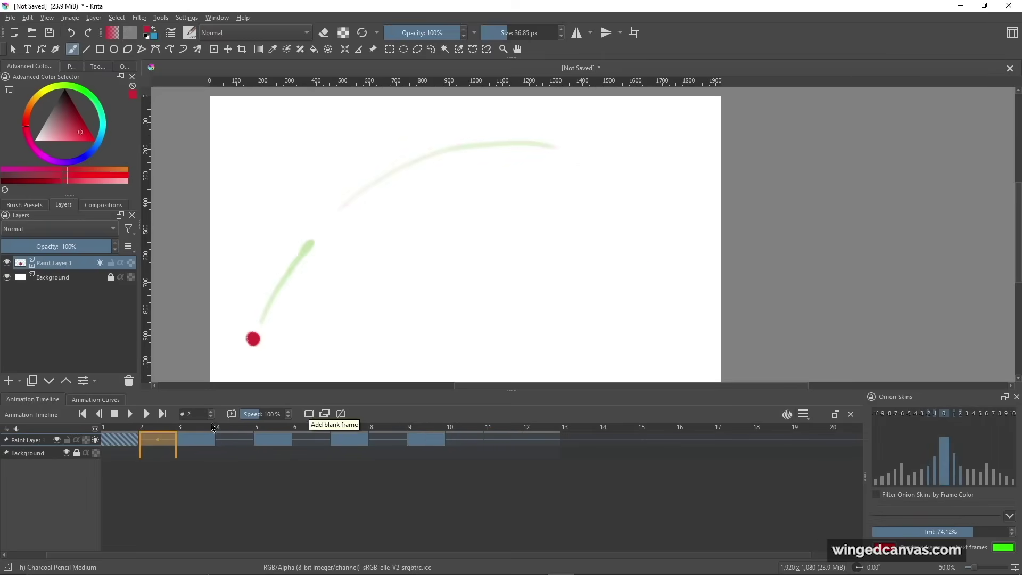
right_click(158, 441)
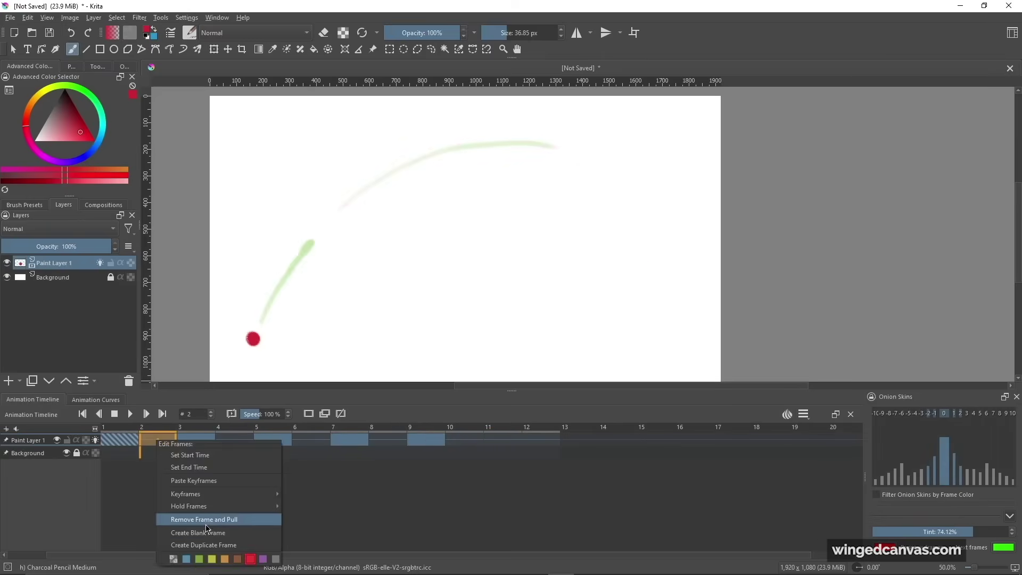
click(147, 448)
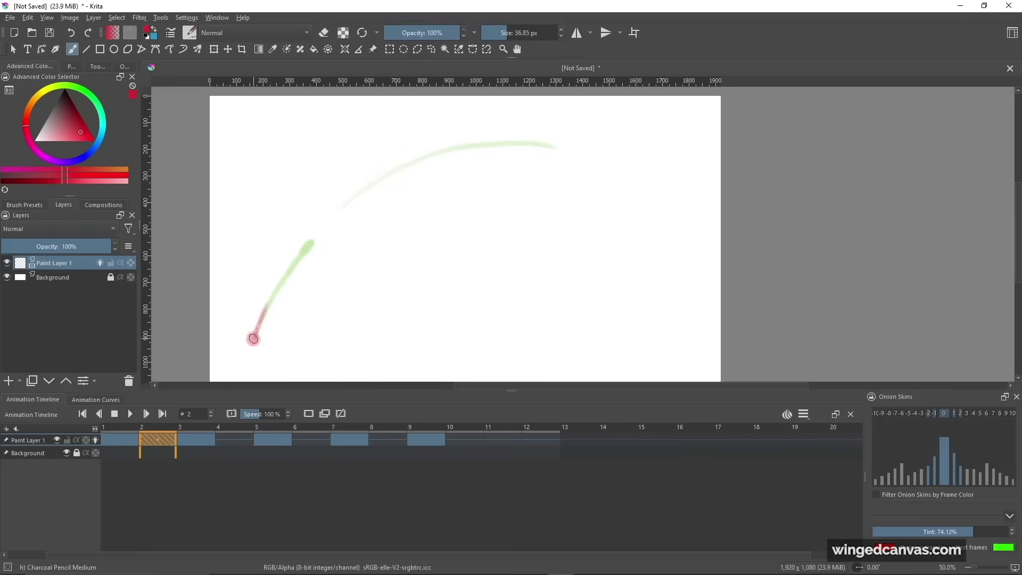
mouse_move(254, 339)
mouse_down()
mouse_move(282, 278)
mouse_move(260, 330)
mouse_up()
key(period)
key(period)
mouse_move(304, 248)
mouse_down()
mouse_move(360, 192)
mouse_move(302, 255)
mouse_move(391, 169)
mouse_move(367, 186)
mouse_up()
Paint a dark red streak along the arc's right end on frame 6.
click(312, 432)
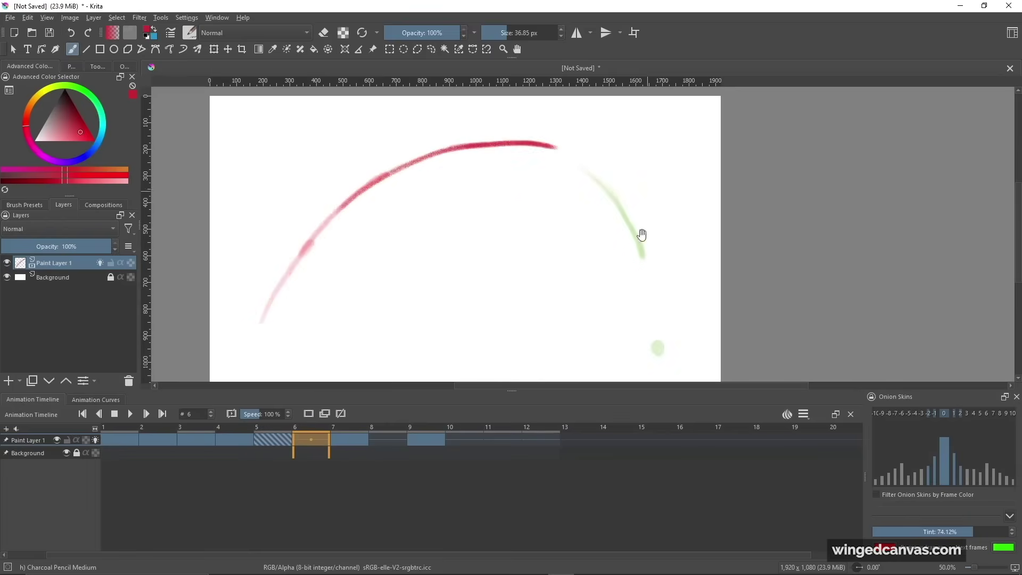
drag(641, 234, 536, 249)
mouse_move(420, 157)
mouse_down()
mouse_move(452, 162)
mouse_move(413, 158)
mouse_move(471, 175)
mouse_move(508, 215)
mouse_move(432, 158)
mouse_move(479, 177)
mouse_move(433, 160)
mouse_move(501, 200)
mouse_up()
On frame 8, paint a streak curving down the arc to the green landing dot.
key(Right)
key(Right)
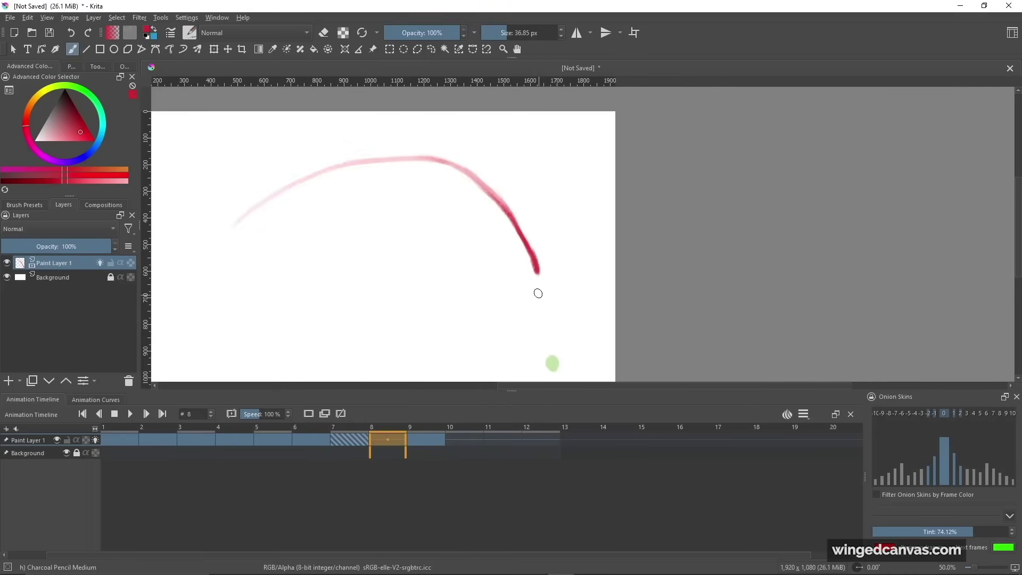
drag(532, 261, 550, 337)
drag(540, 298, 551, 363)
drag(543, 317, 551, 365)
drag(535, 280, 549, 356)
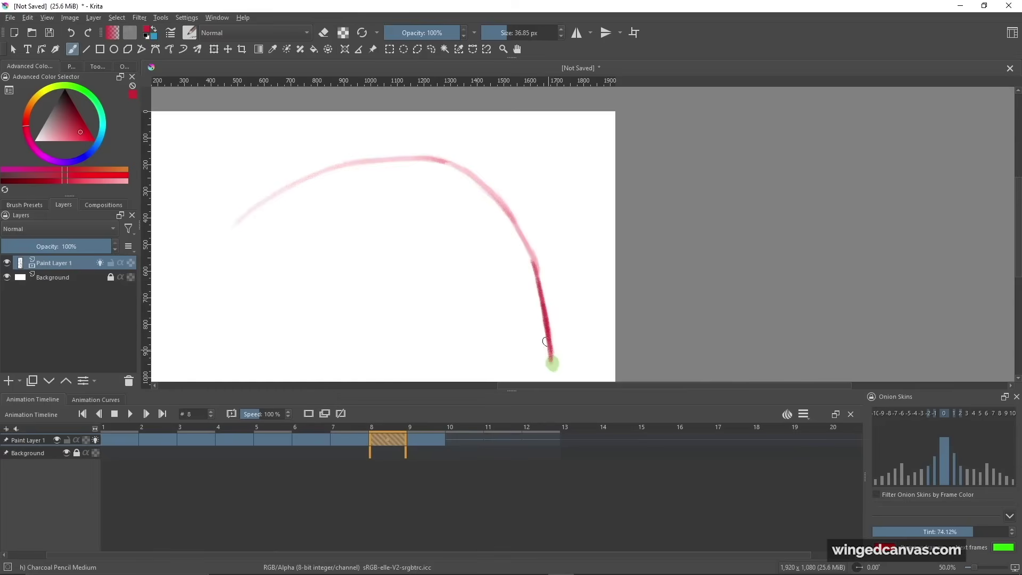
mouse_move(542, 309)
mouse_down()
mouse_move(552, 370)
mouse_move(550, 348)
mouse_up()
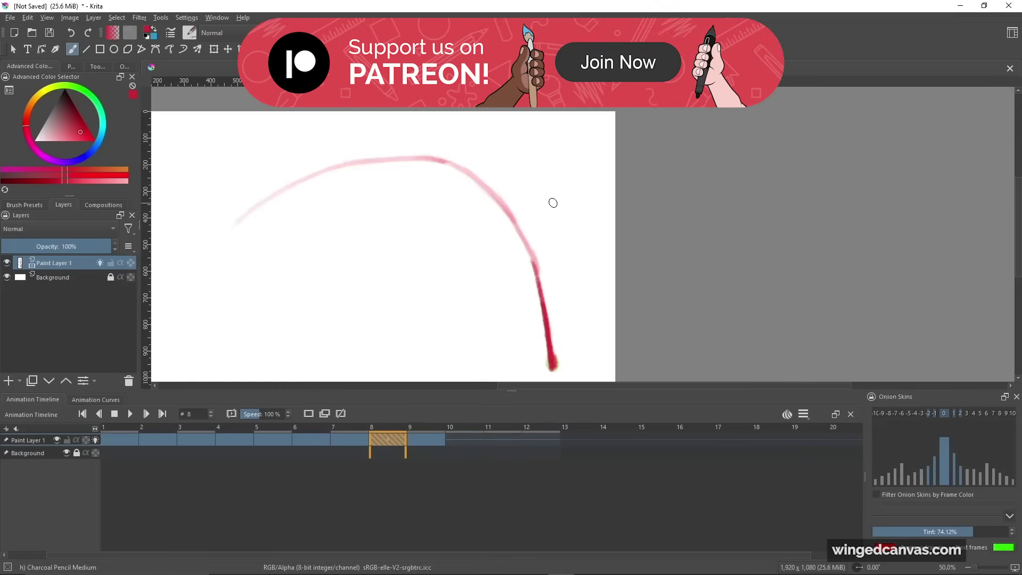
scroll(452, 160, down, 1)
drag(452, 183, 533, 190)
scroll(511, 205, up, 1)
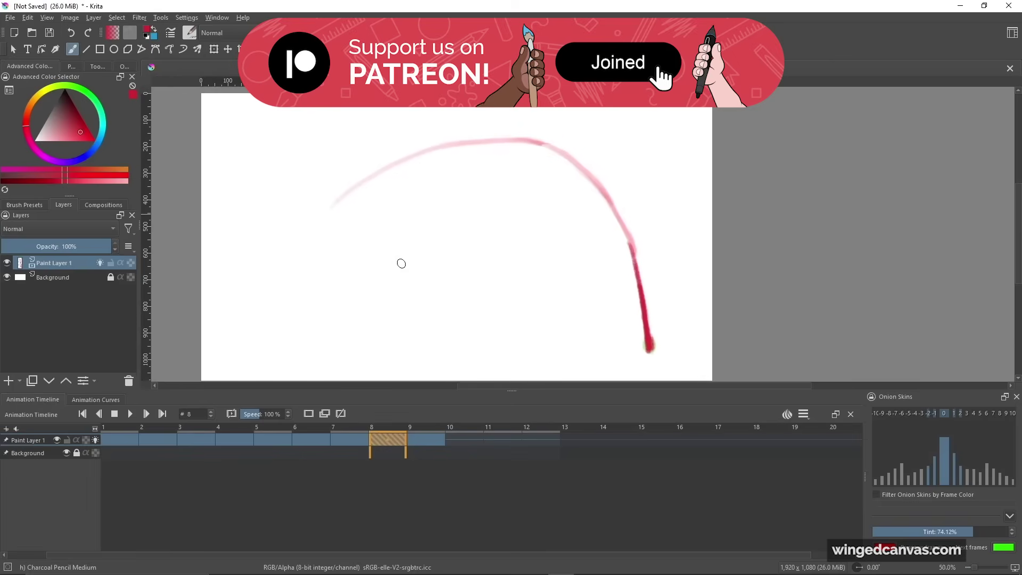
Play back the dot animation, then look through the clip settings and auto-key mode options.
click(131, 414)
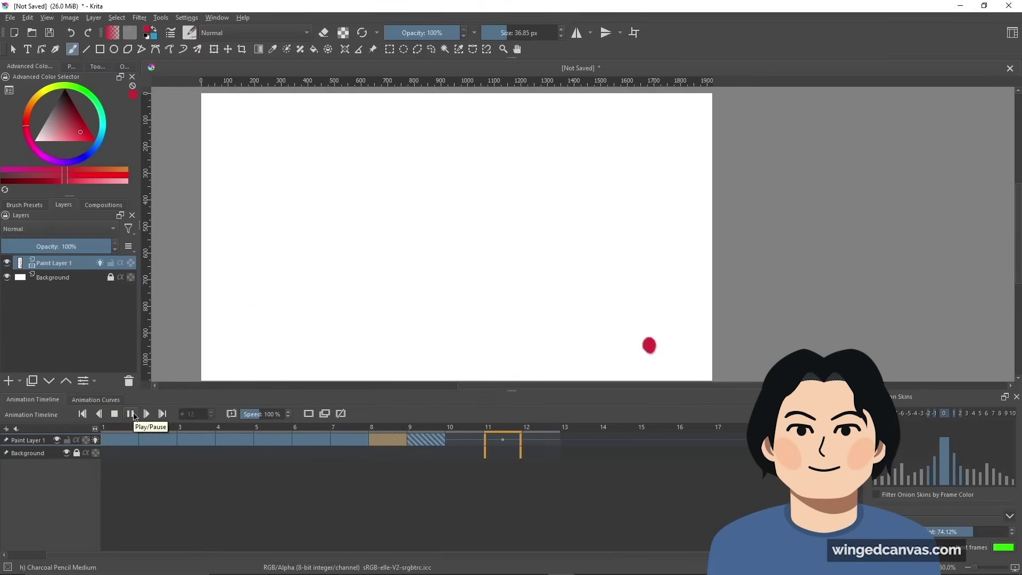
click(133, 416)
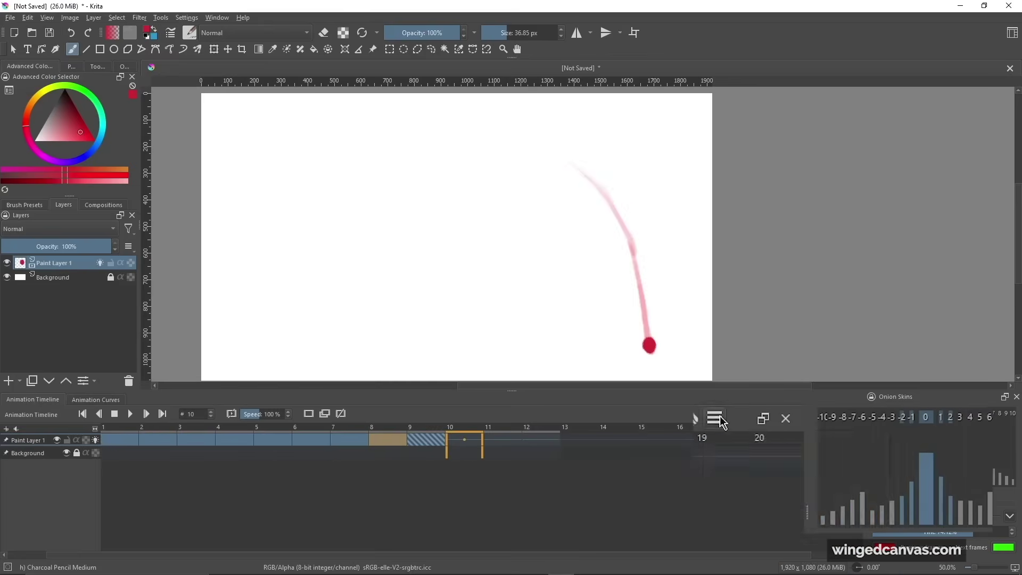
click(803, 414)
click(906, 438)
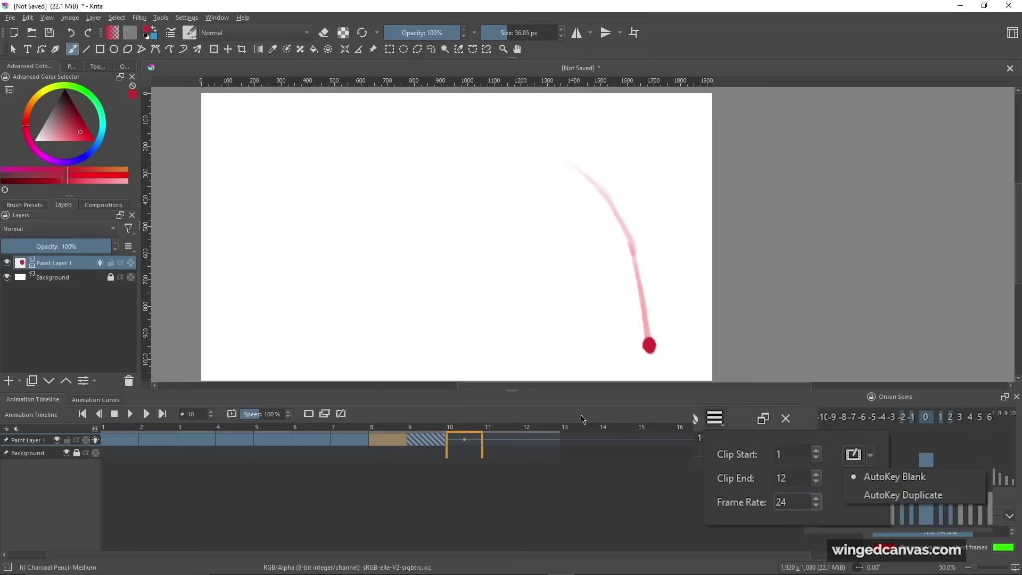
key(Escape)
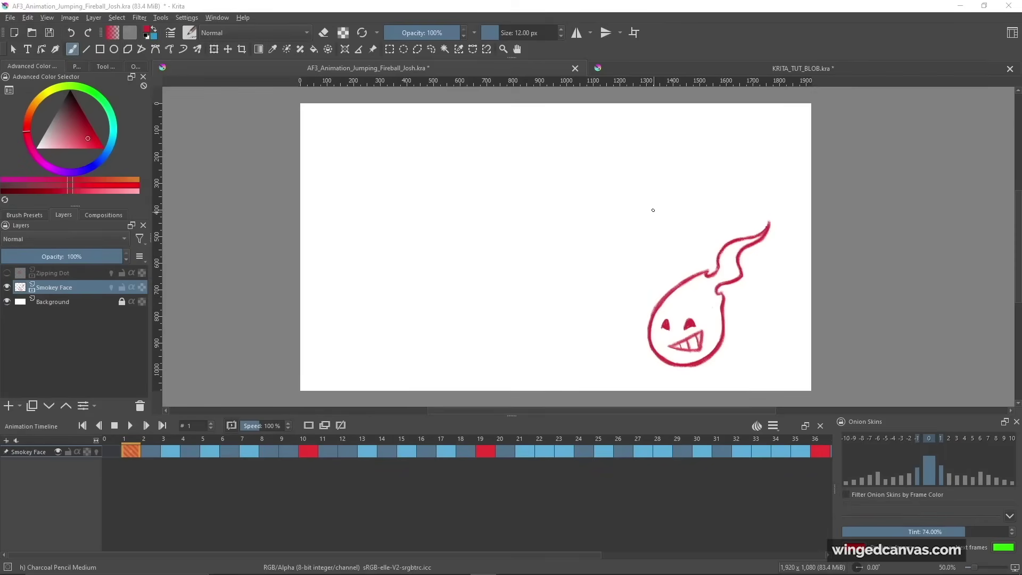
click(654, 73)
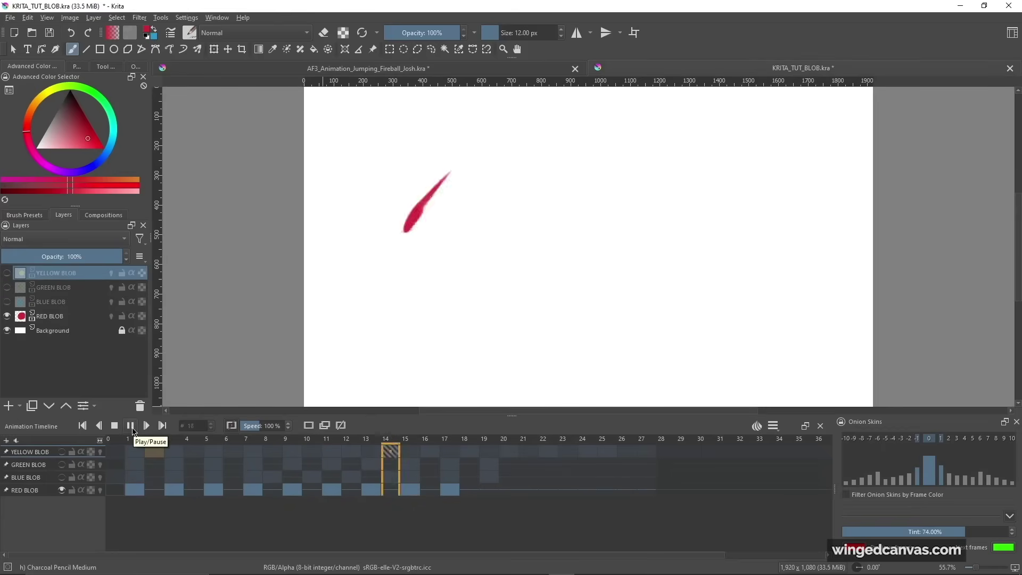
click(130, 426)
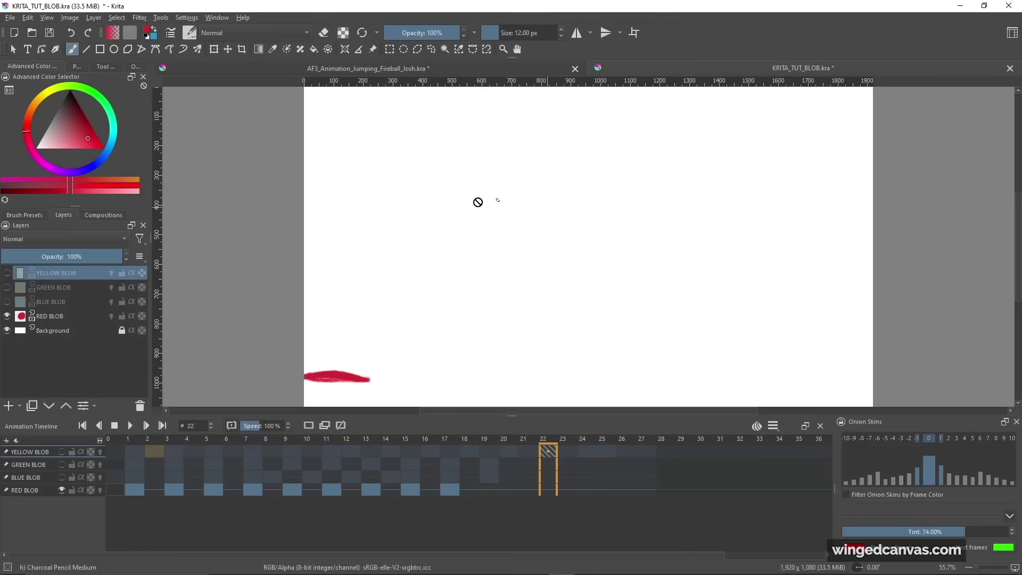
click(345, 68)
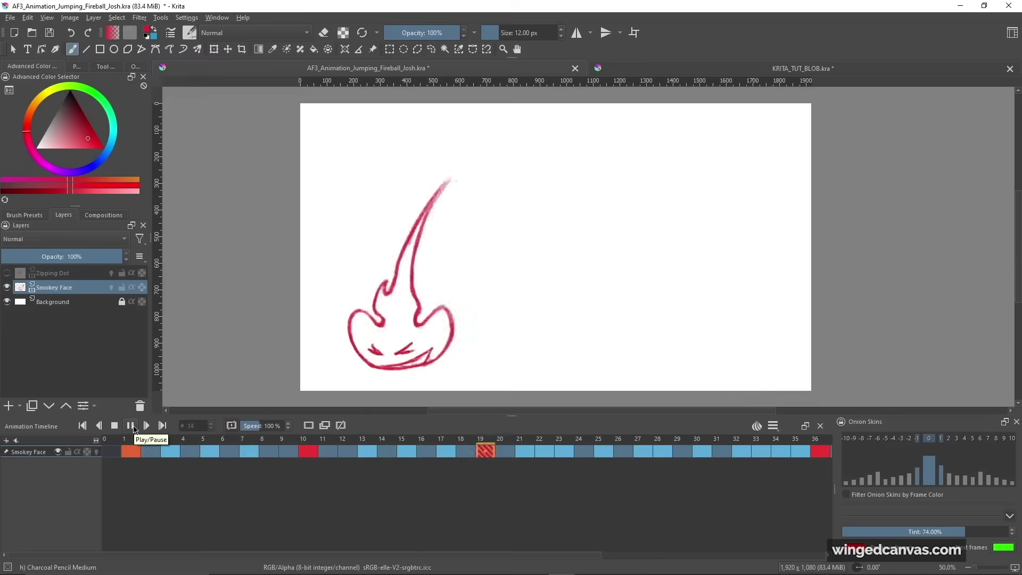
click(134, 428)
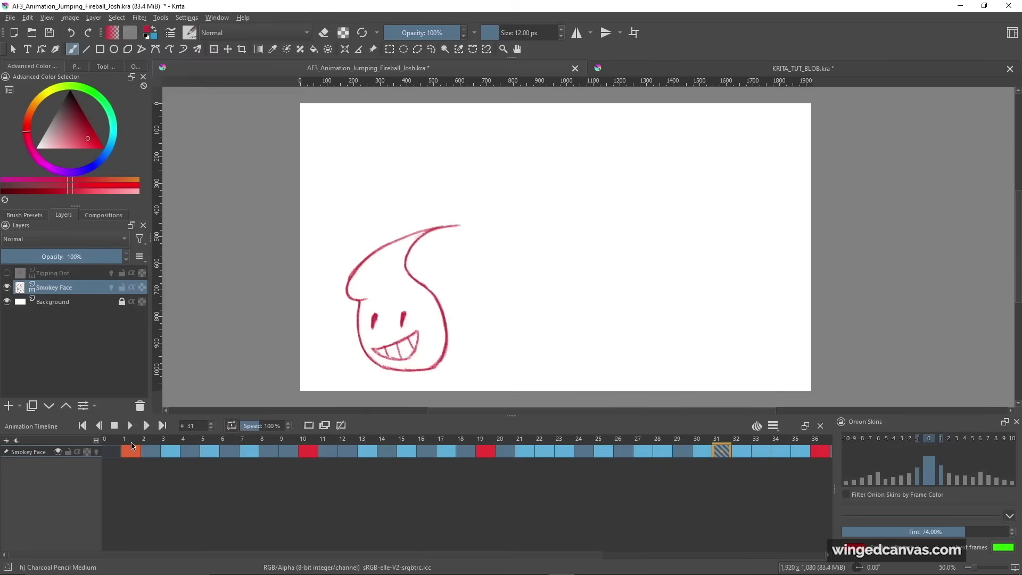
click(132, 450)
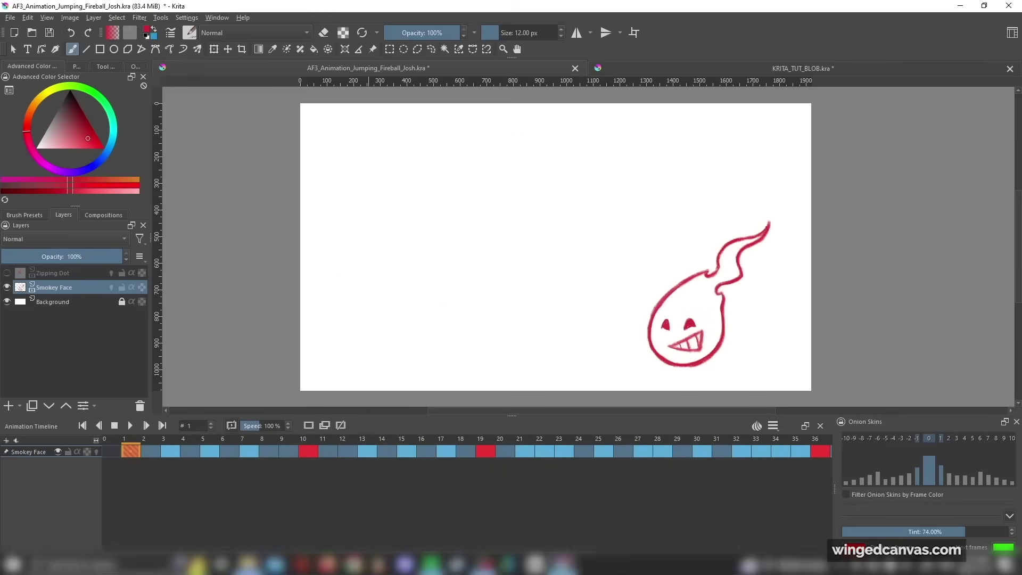
Open the empty FIREBALL folder on the Desktop in File Explorer.
mouse_move(249, 565)
click(249, 510)
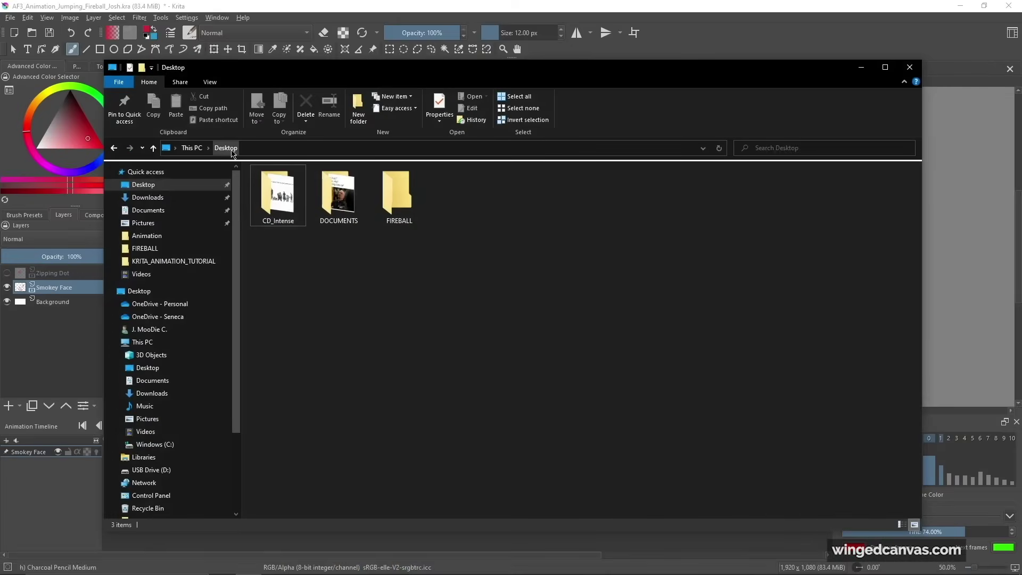
double_click(389, 204)
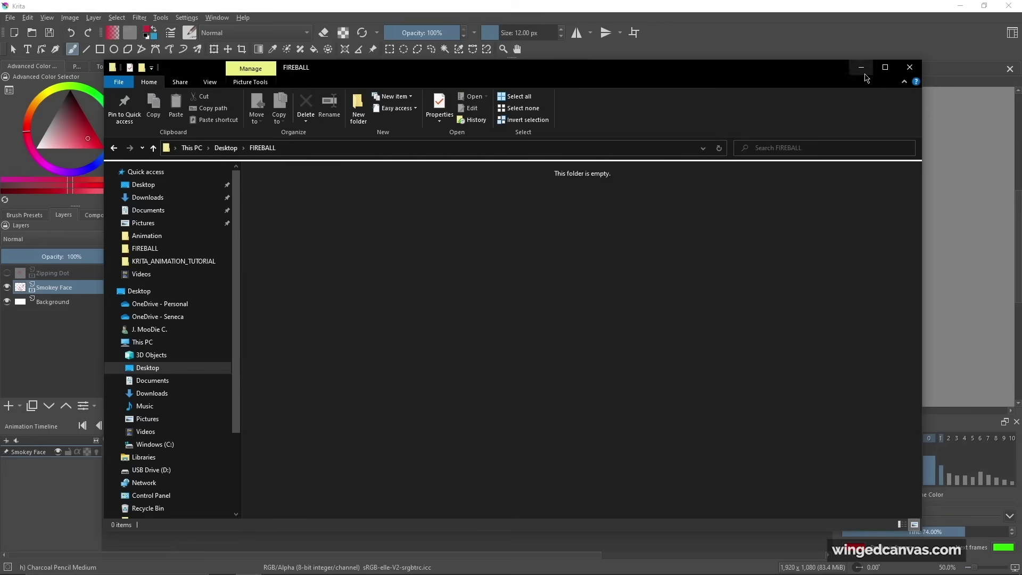
In Krita's Render Animation dialog, choose an image sequence of frames 1 to 50.
click(860, 68)
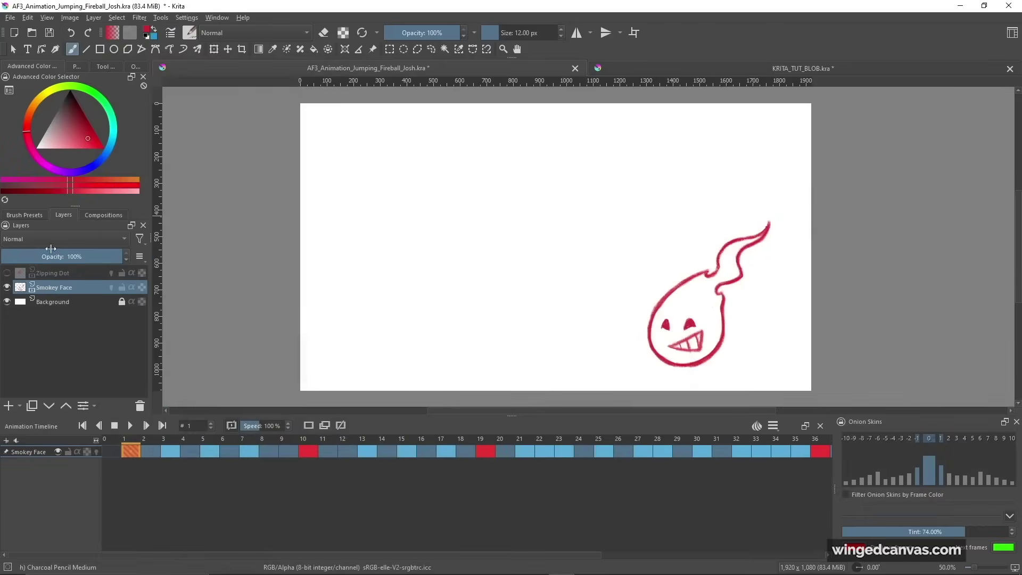
click(10, 20)
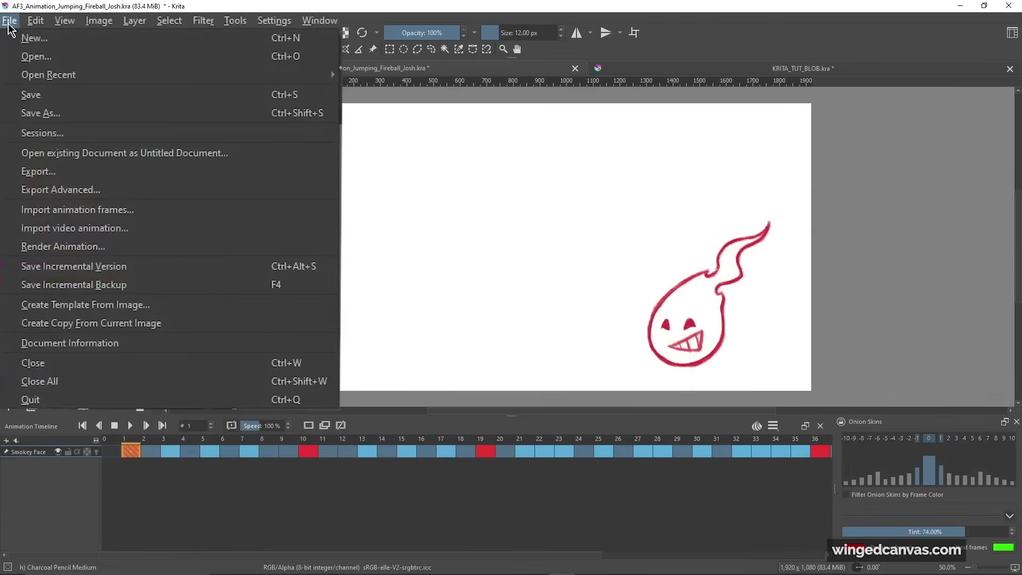
click(106, 248)
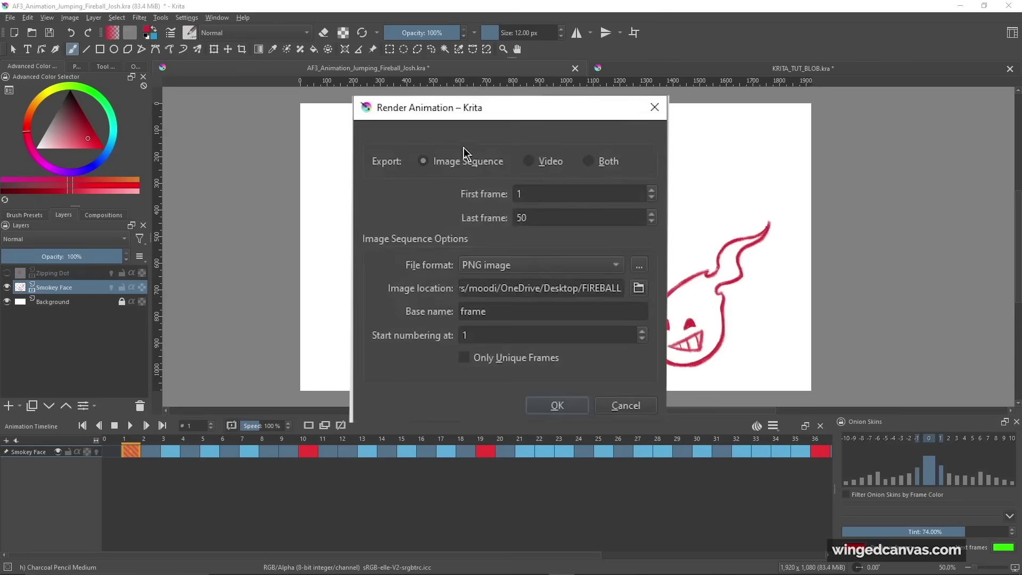
click(532, 162)
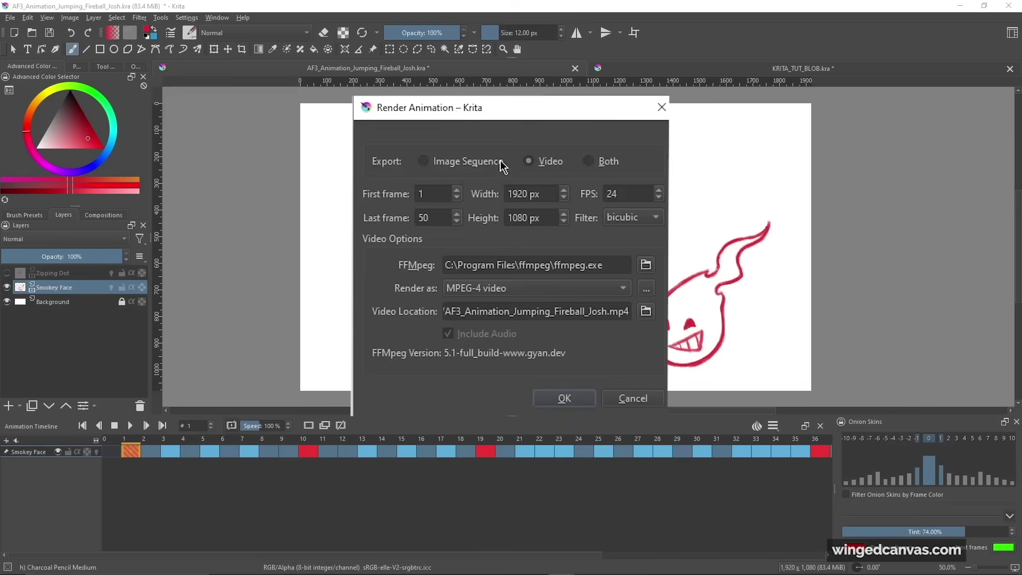
click(424, 161)
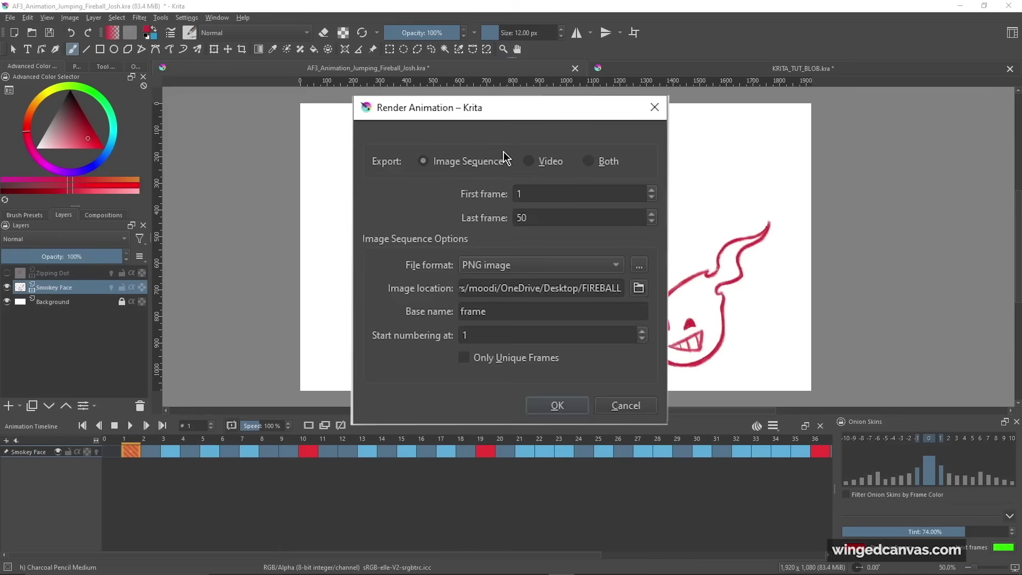
double_click(535, 194)
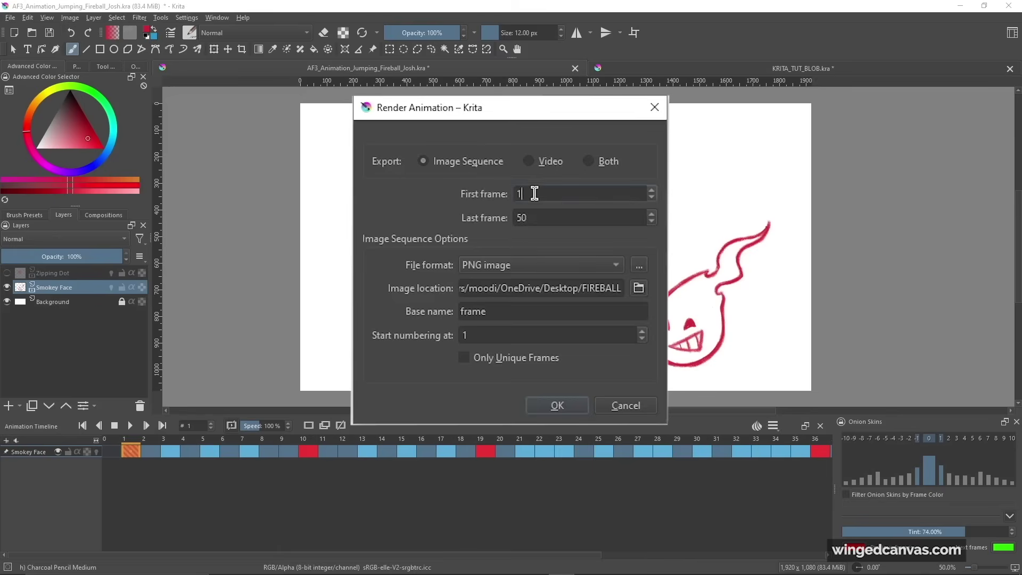
double_click(540, 216)
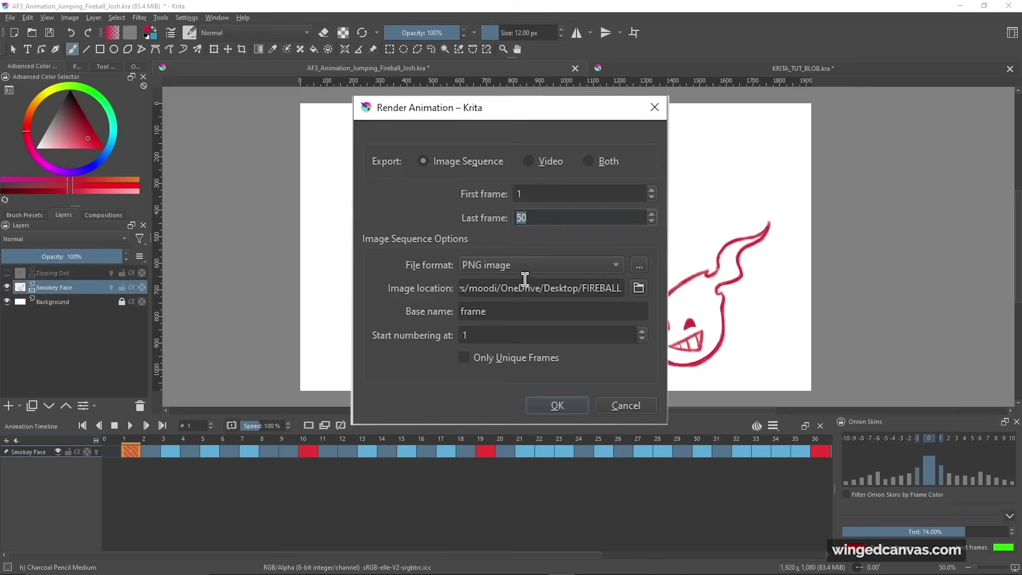
Render the frames as PNG into the FIREBALL folder and switch back to view them.
click(485, 268)
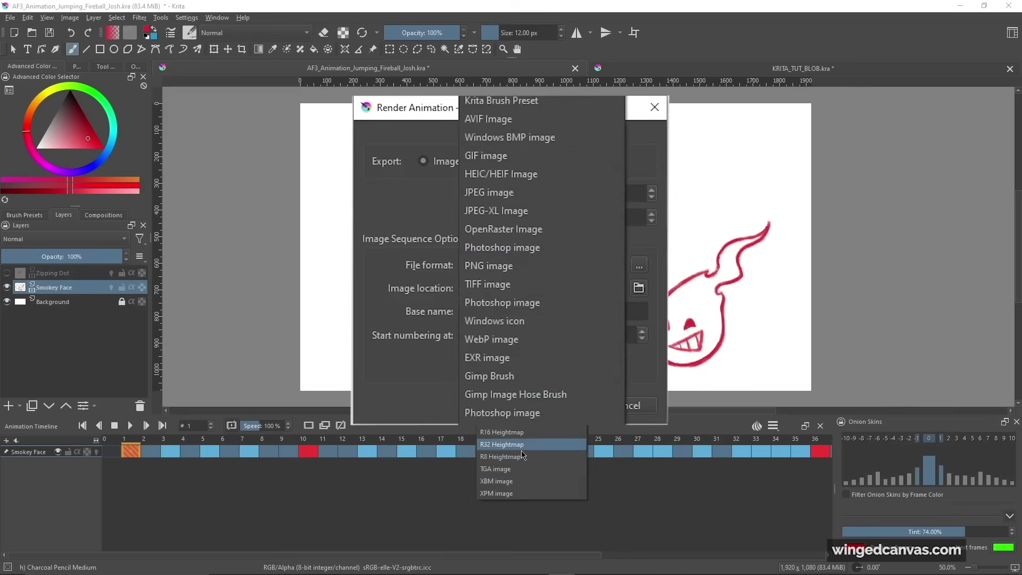
click(429, 226)
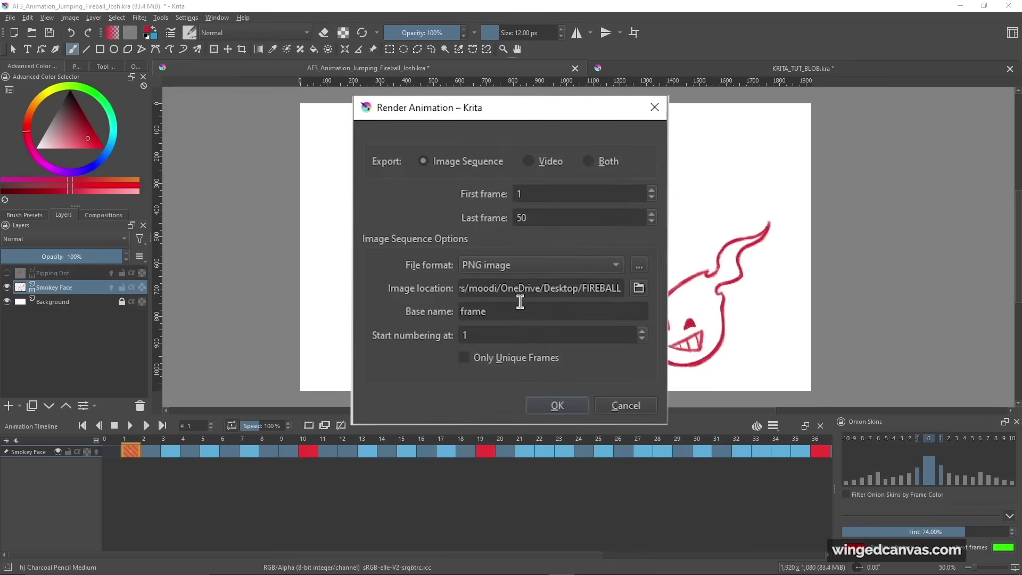
click(640, 288)
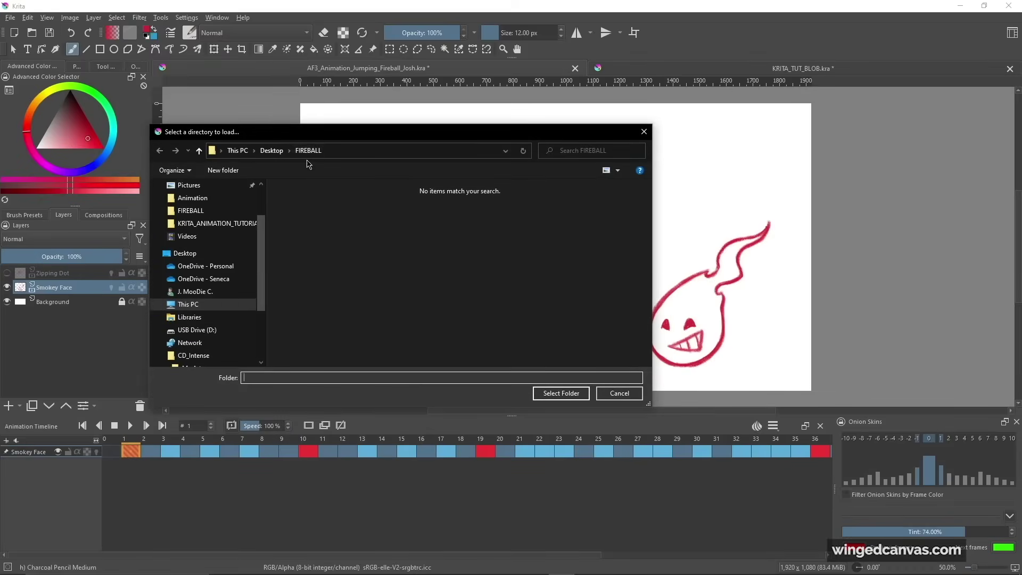
click(559, 394)
click(547, 368)
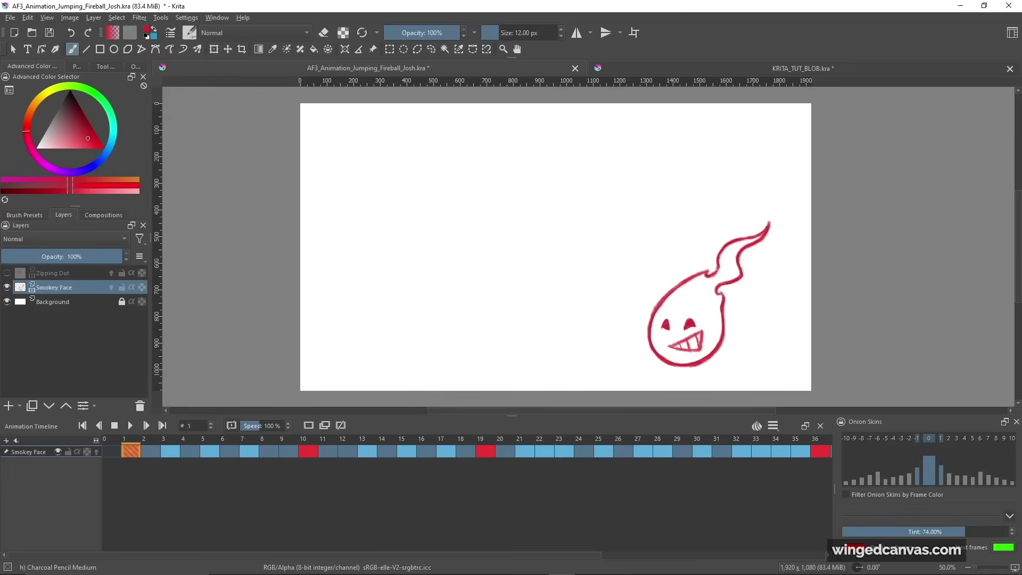
key(alt+Tab)
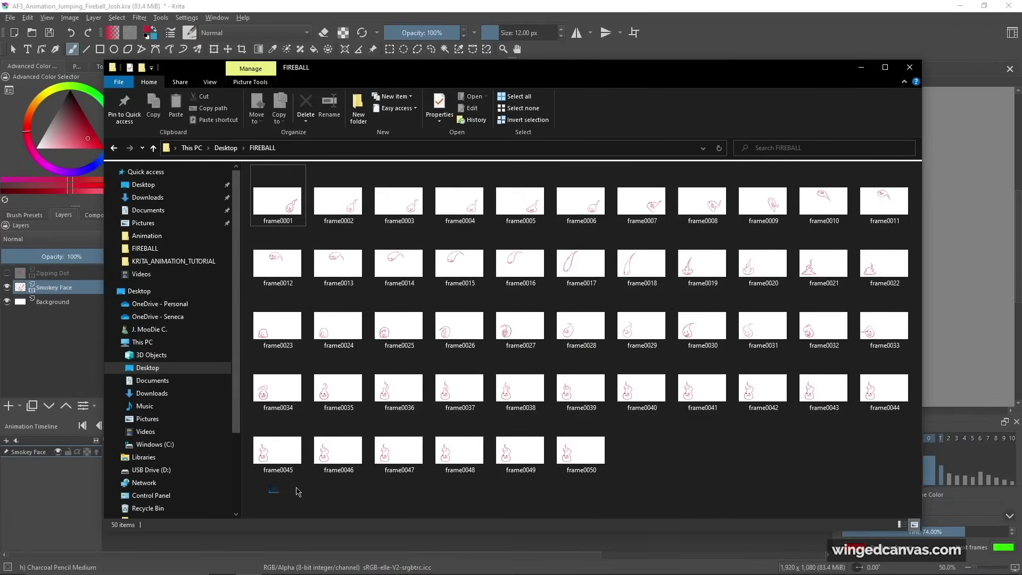
Select all 50 frame PNGs and create a new video from them in Photos.
drag(296, 491, 887, 194)
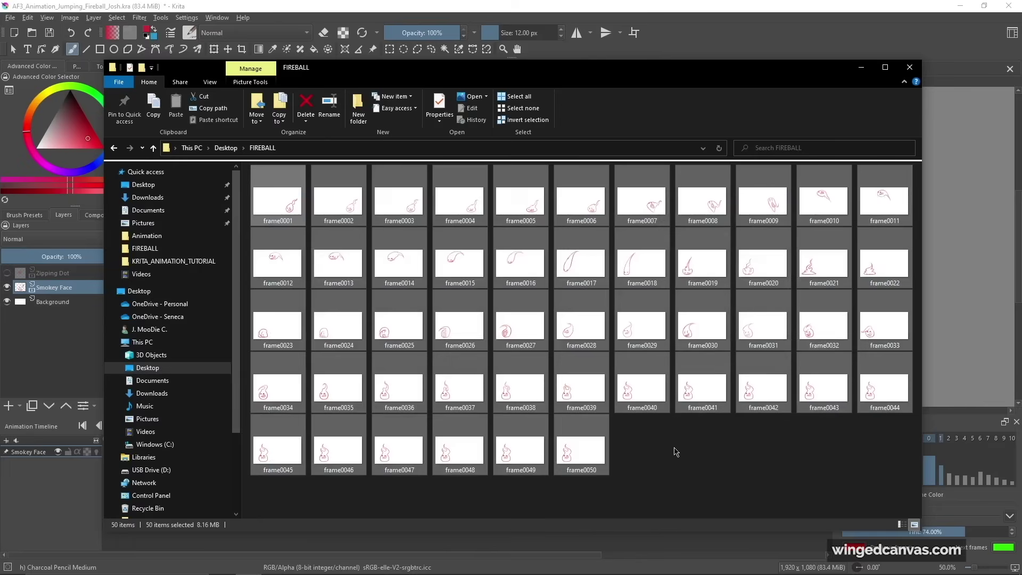
click(675, 451)
key(ctrl+a)
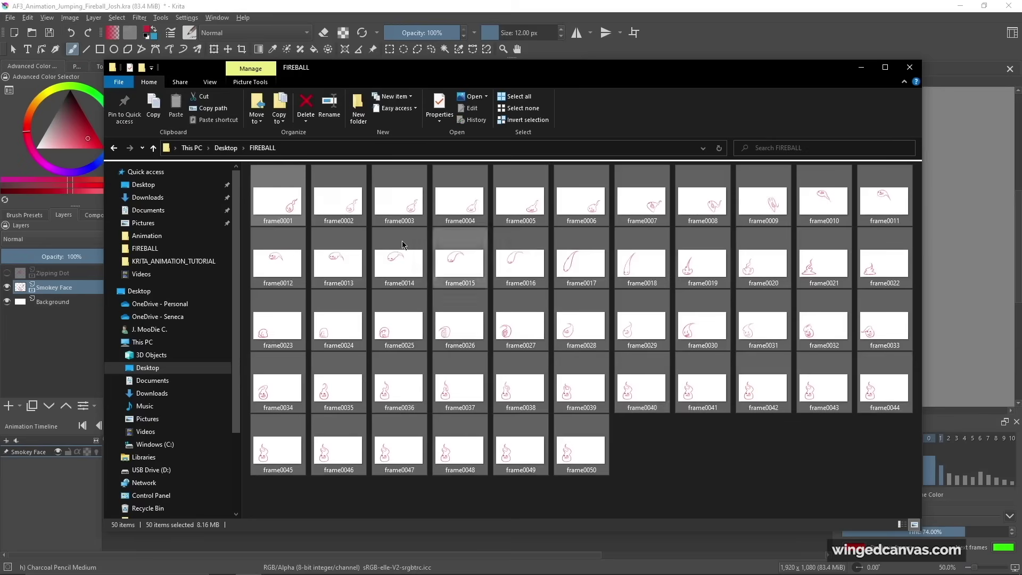
right_click(273, 202)
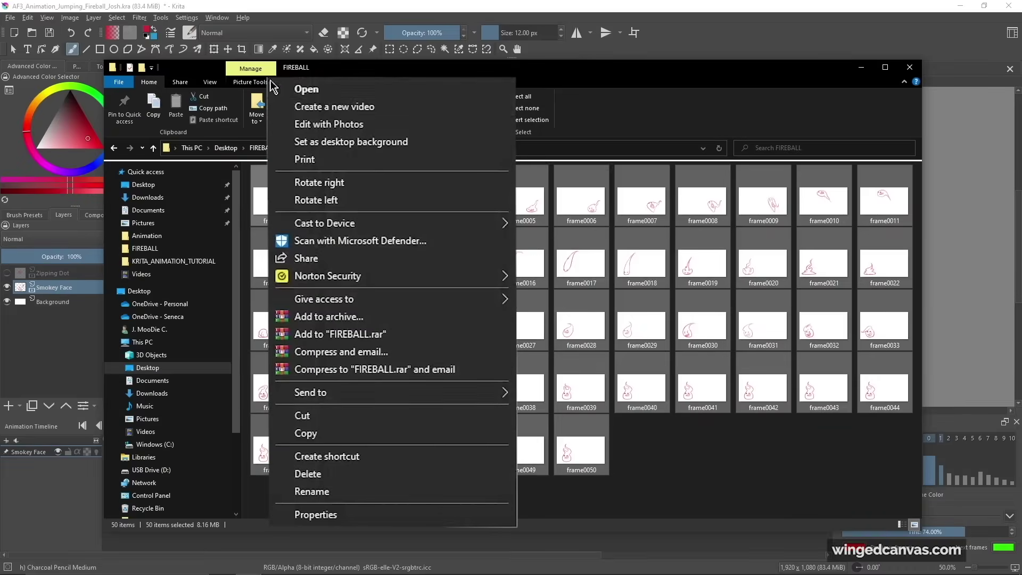
click(315, 108)
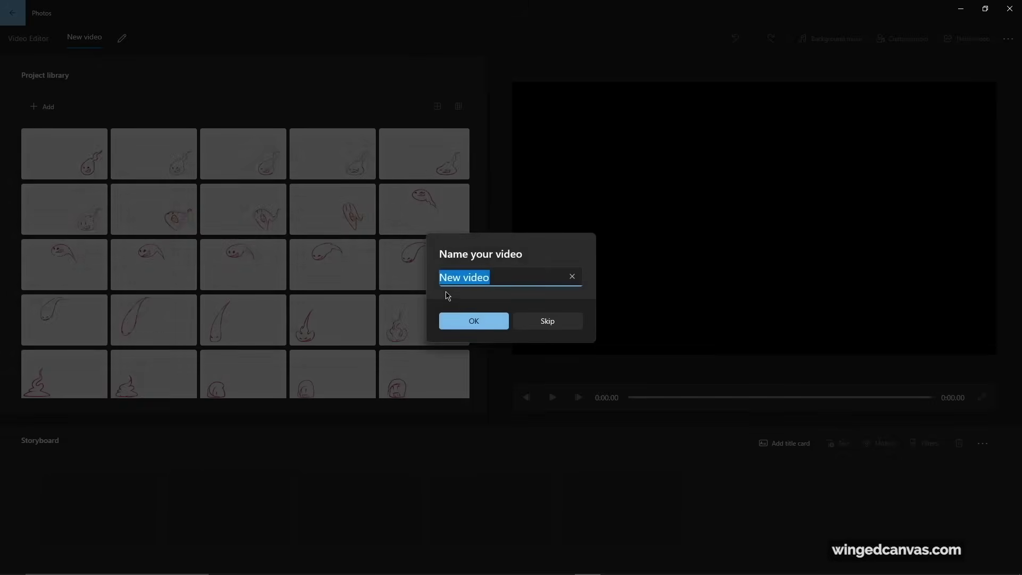
Name the project FIREBALL and place all 50 frames, first to last, in the storyboard.
text(Fl)
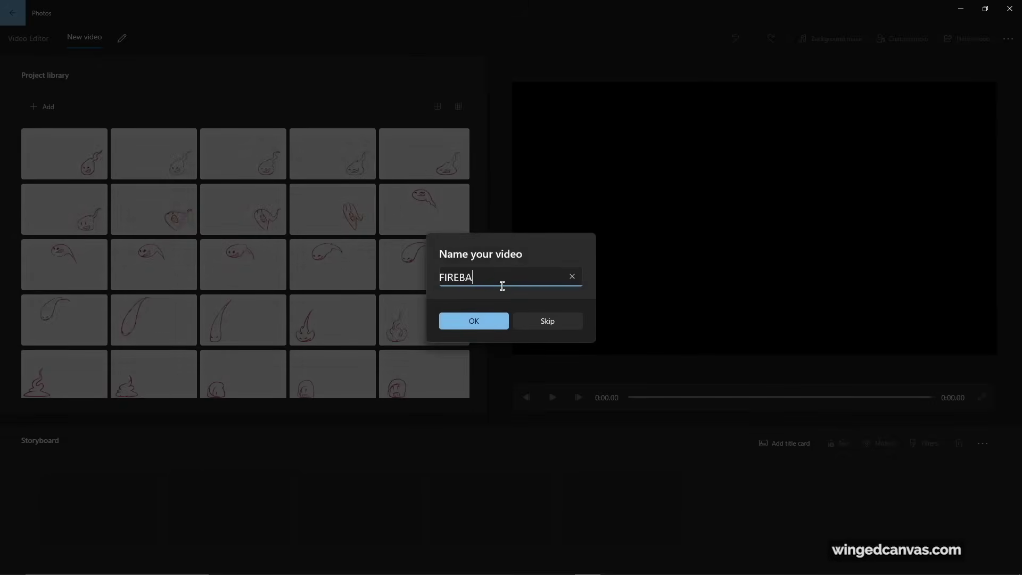
click(463, 321)
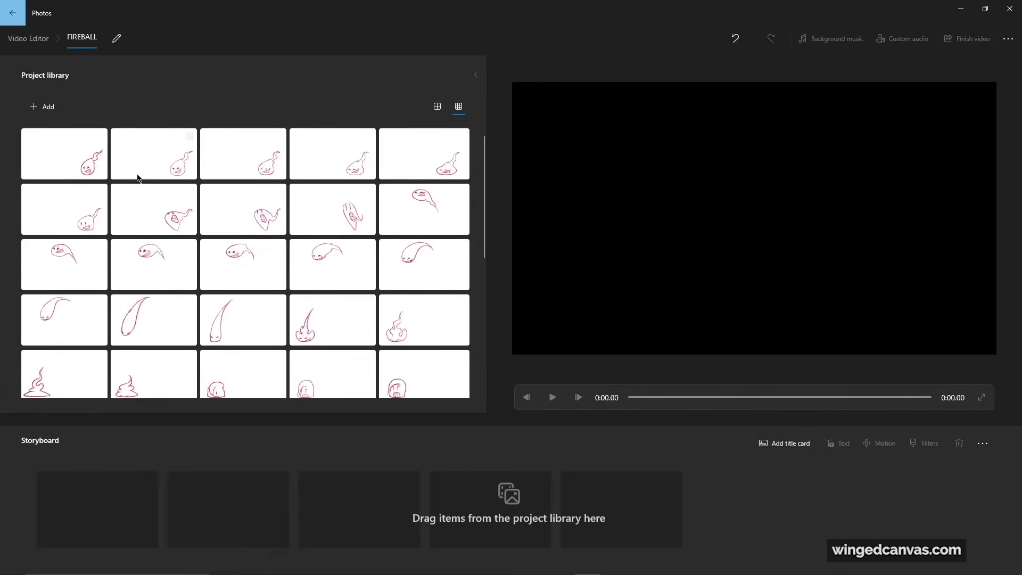
click(99, 136)
scroll(315, 239, down, 5)
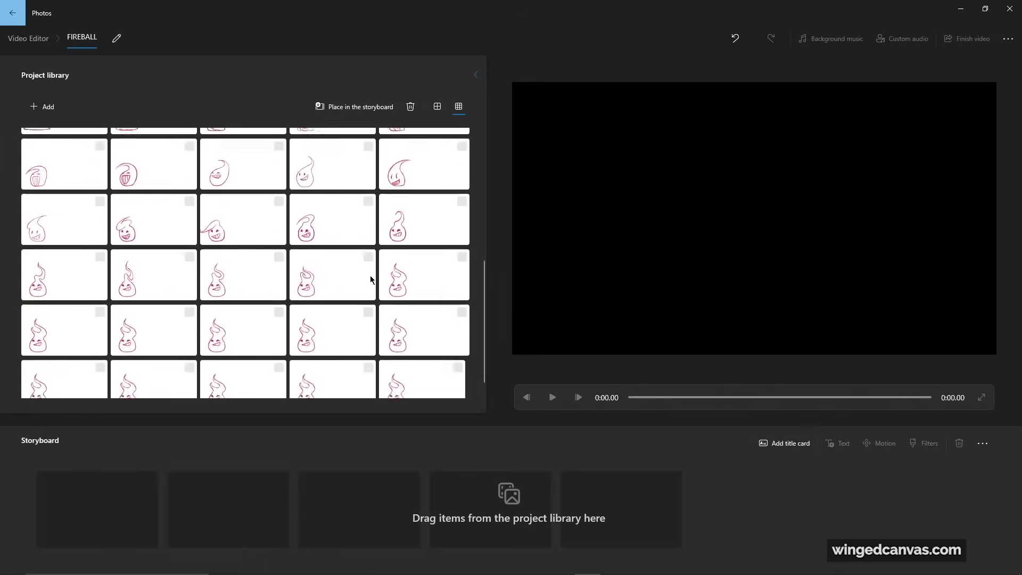
scroll(326, 298, up, 8)
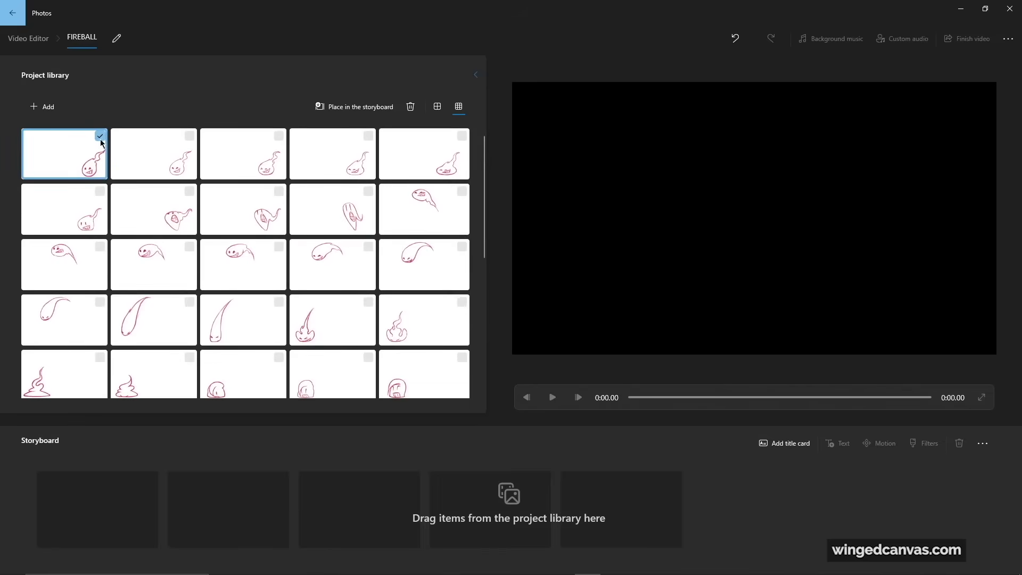
scroll(342, 243, down, 6)
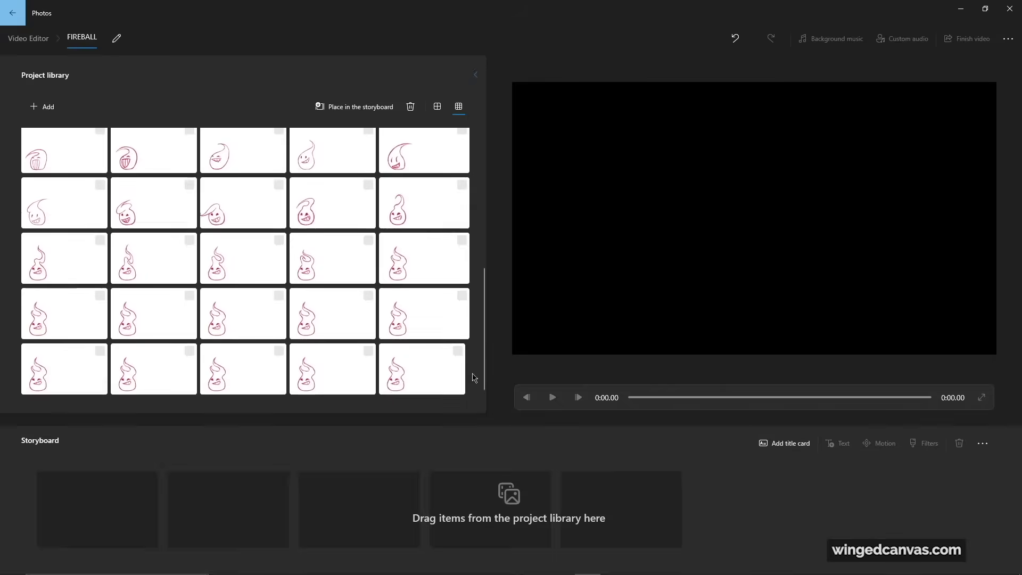
shift+click(430, 375)
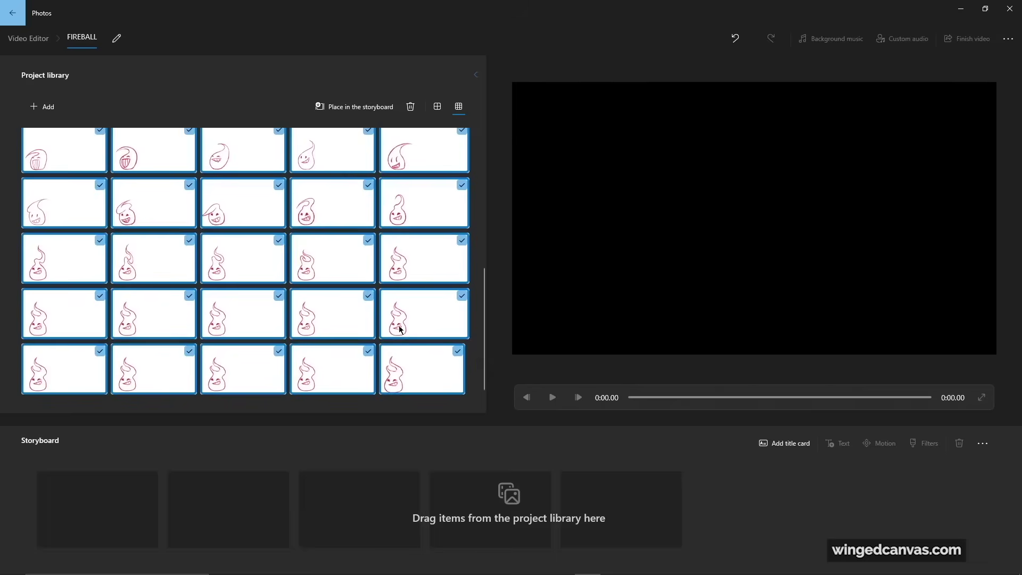
click(327, 109)
Select every clip in the storyboard, from the last back to the first.
scroll(574, 504, right, 3)
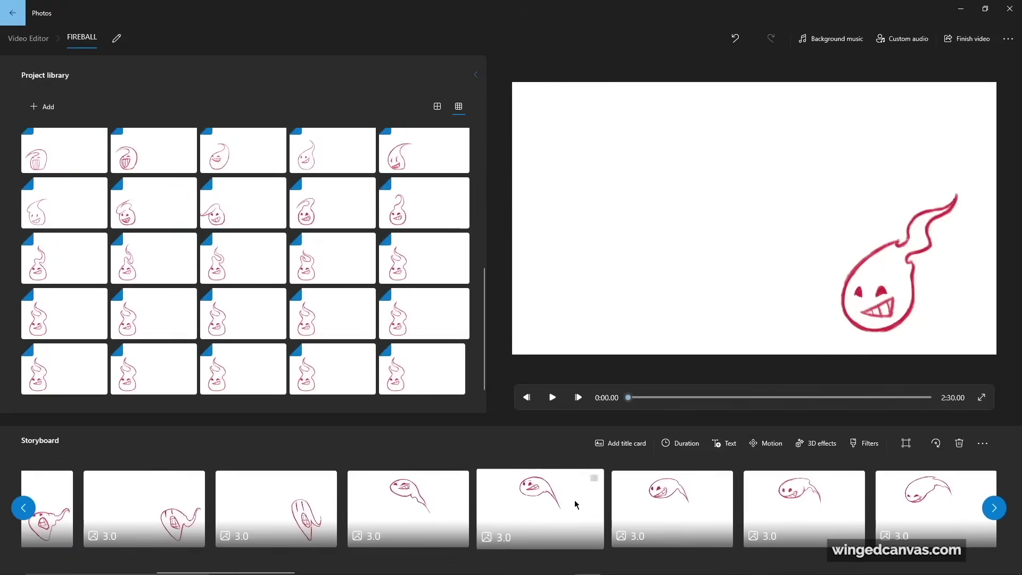
scroll(574, 504, right, 10)
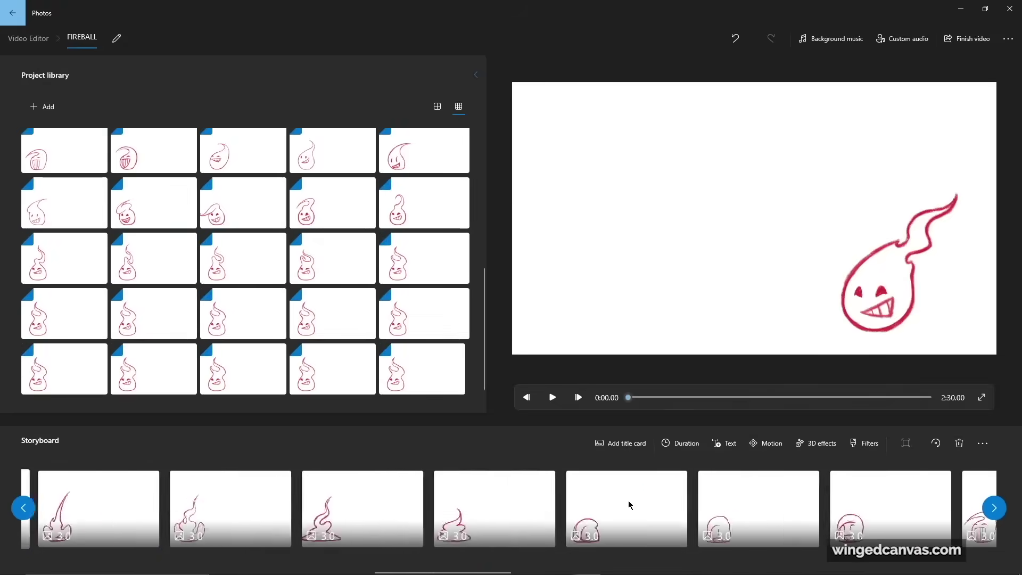
click(884, 506)
key(ctrl+a)
scroll(467, 481, left, 10)
scroll(467, 481, left, 10)
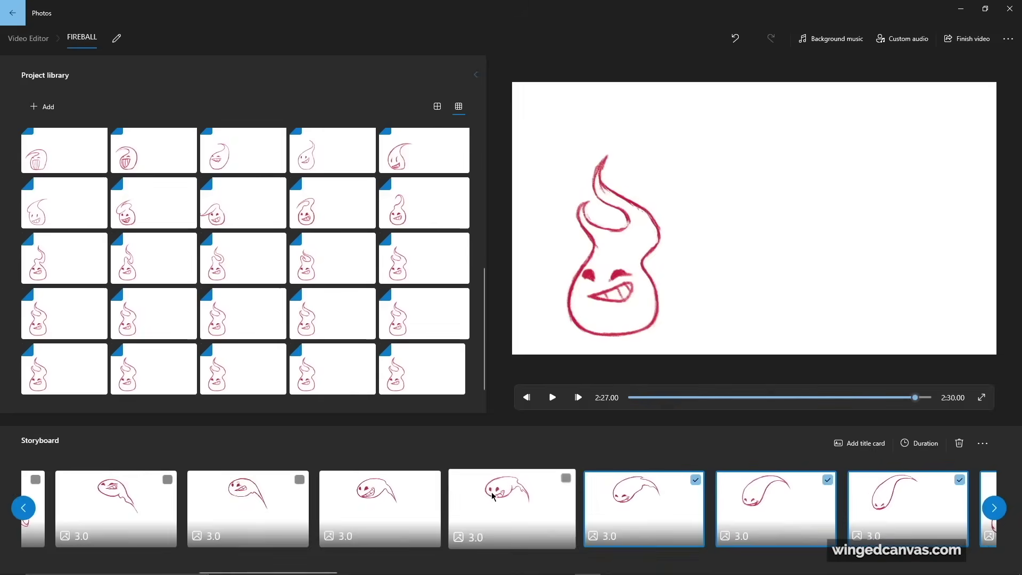
click(299, 479)
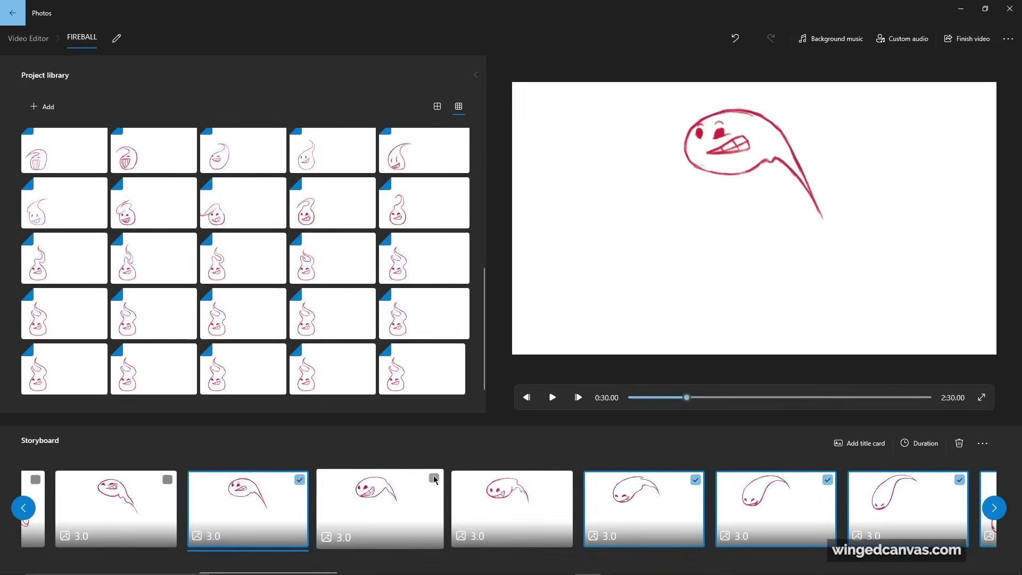
scroll(434, 479, left, 5)
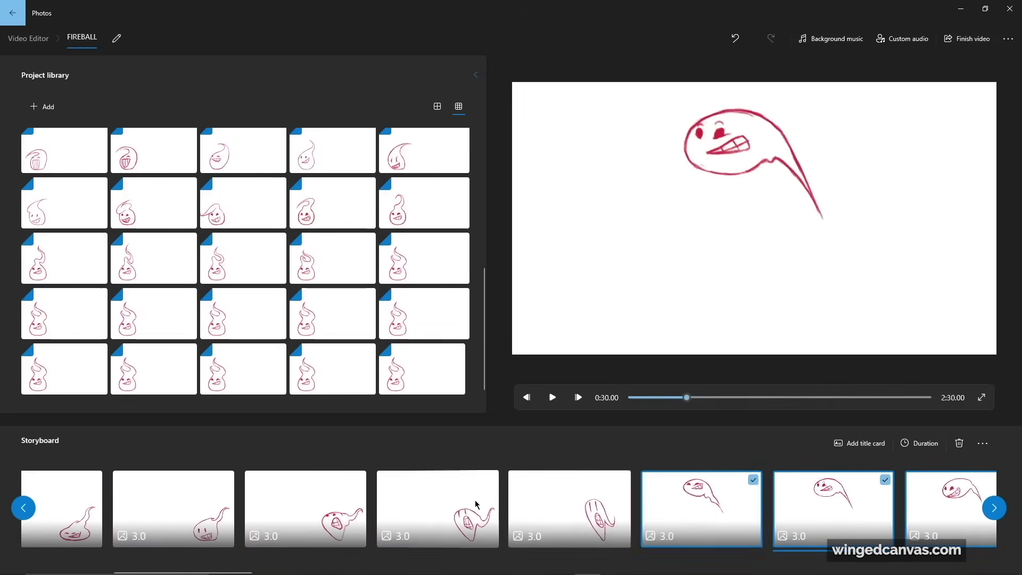
scroll(476, 504, left, 3)
shift+click(150, 479)
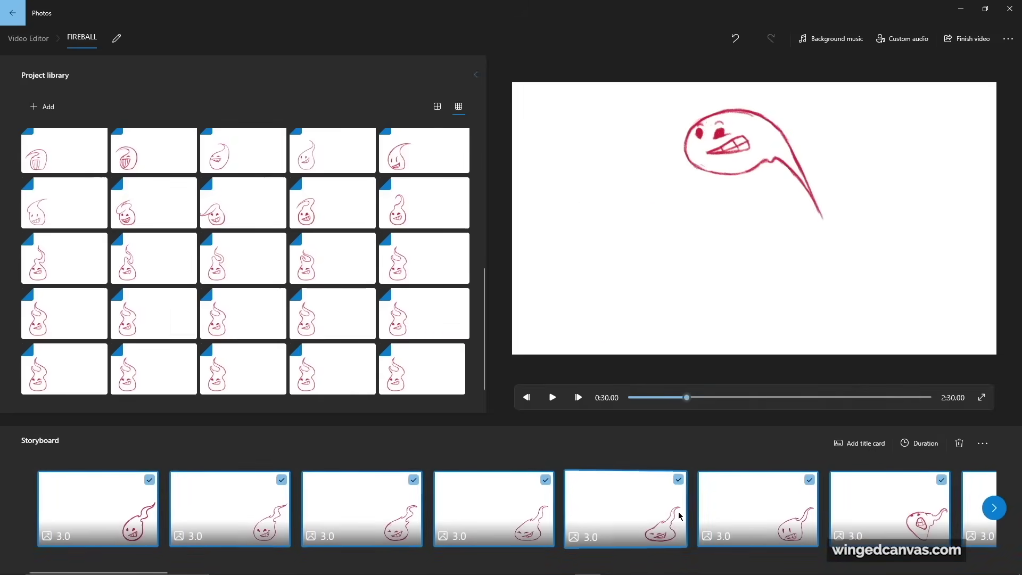
scroll(686, 511, right, 10)
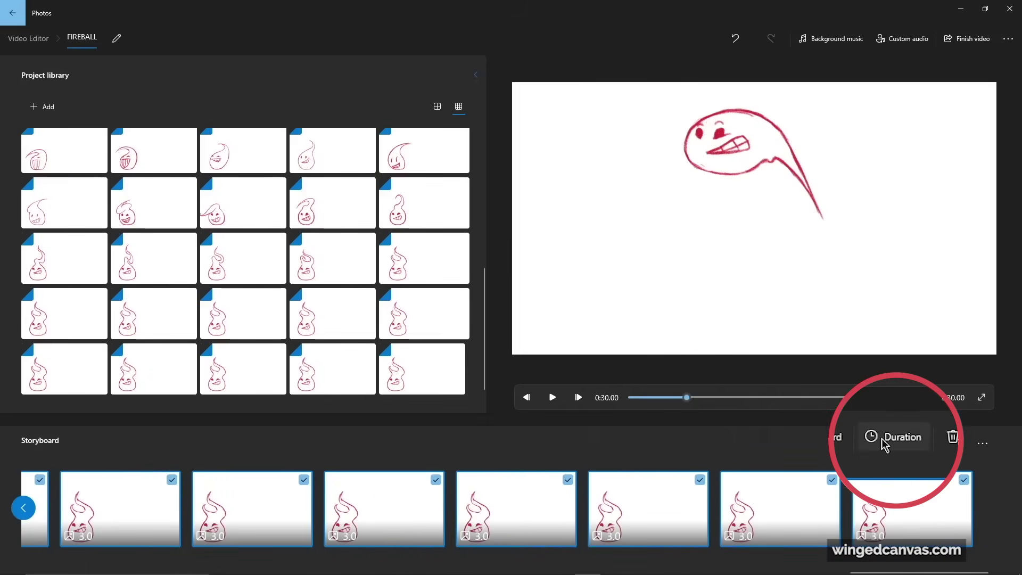
Set all clips to 0.03 seconds each and play the 1.66-second result.
click(913, 443)
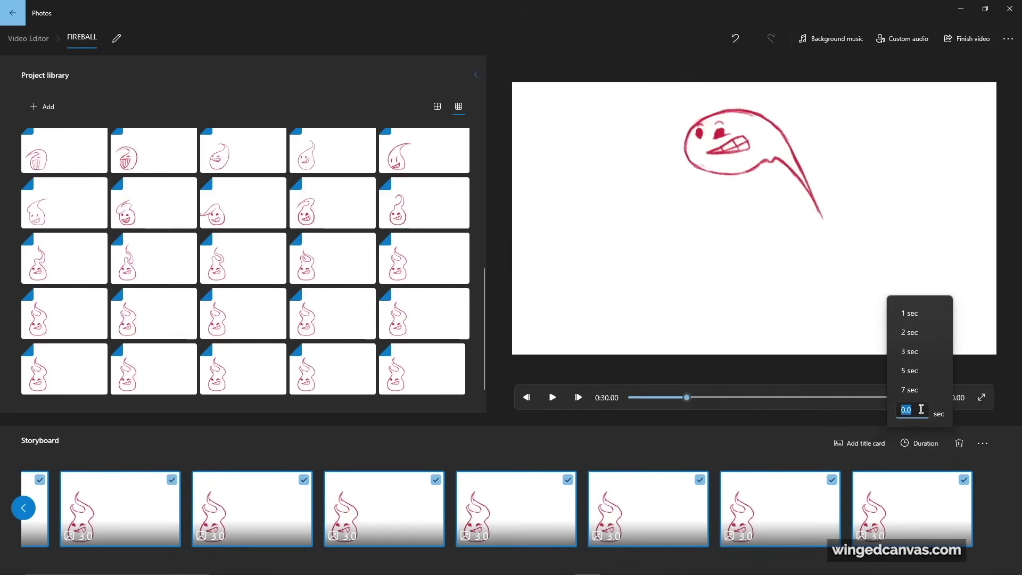
text(0.03)
key(Return)
scroll(709, 531, up, 15)
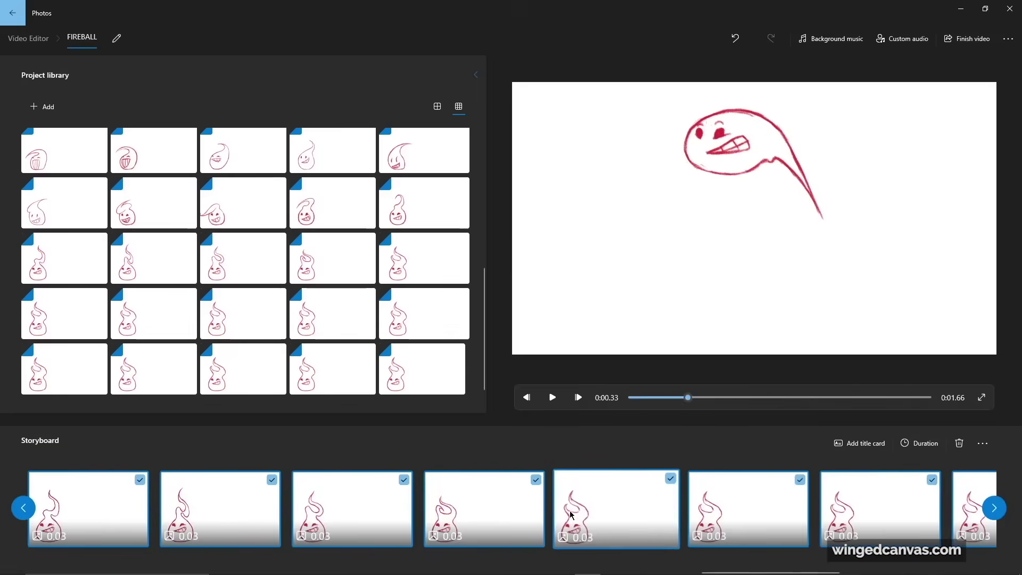
scroll(498, 497, up, 15)
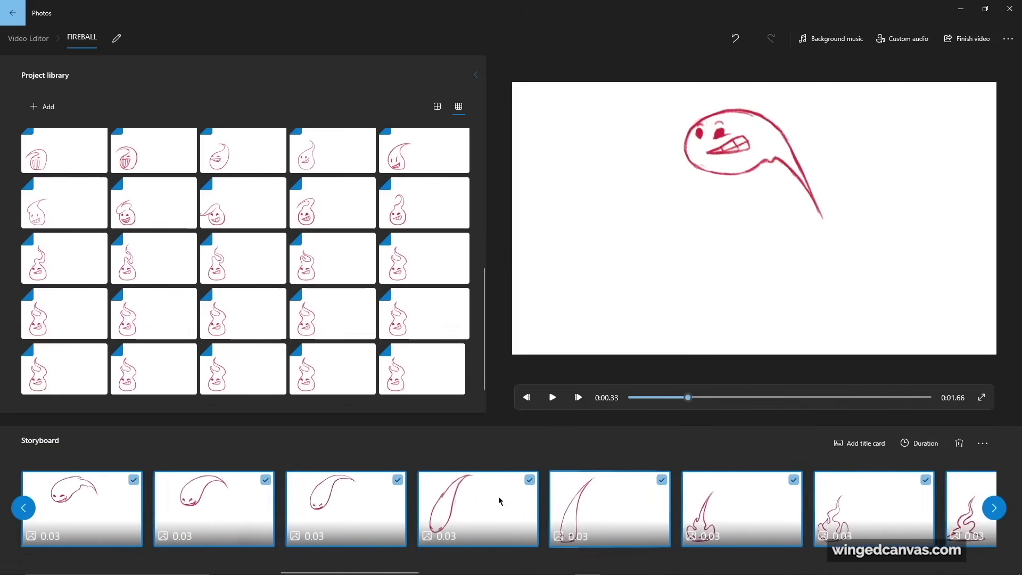
click(552, 398)
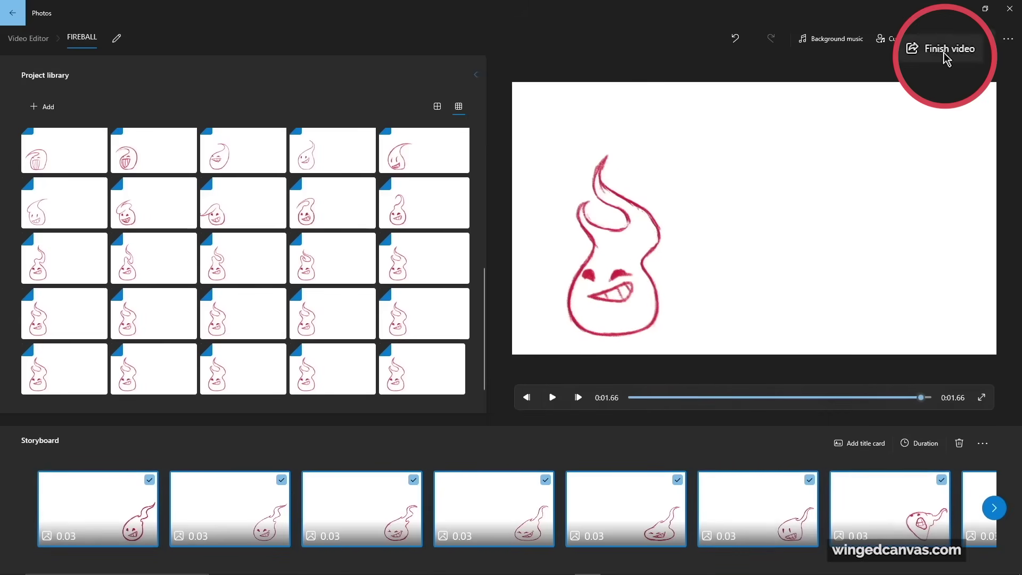
Export the video as FIREBALL at 1080p into the FIREBALL folder, then minimize Photos and close the folder.
click(968, 41)
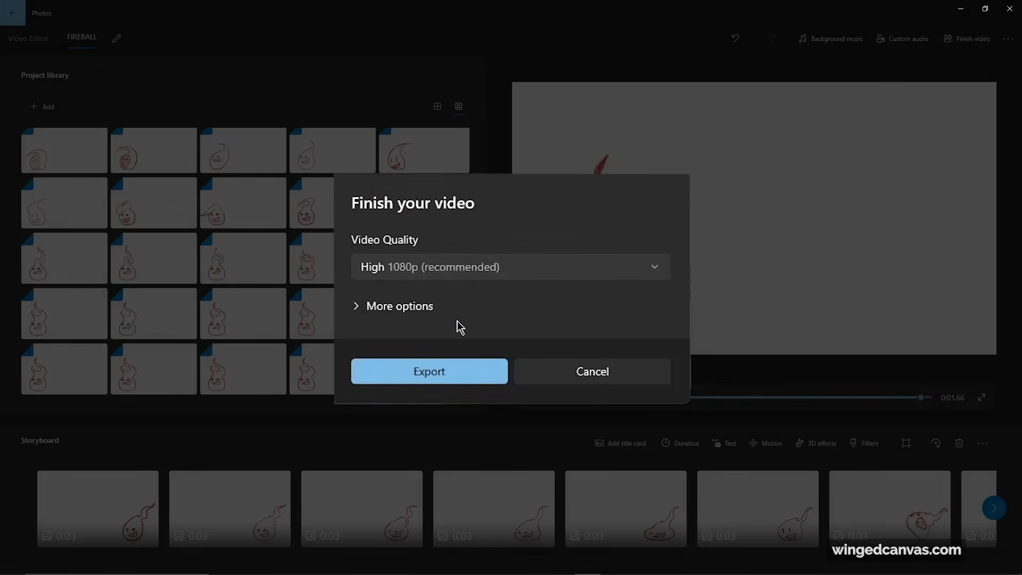
click(456, 370)
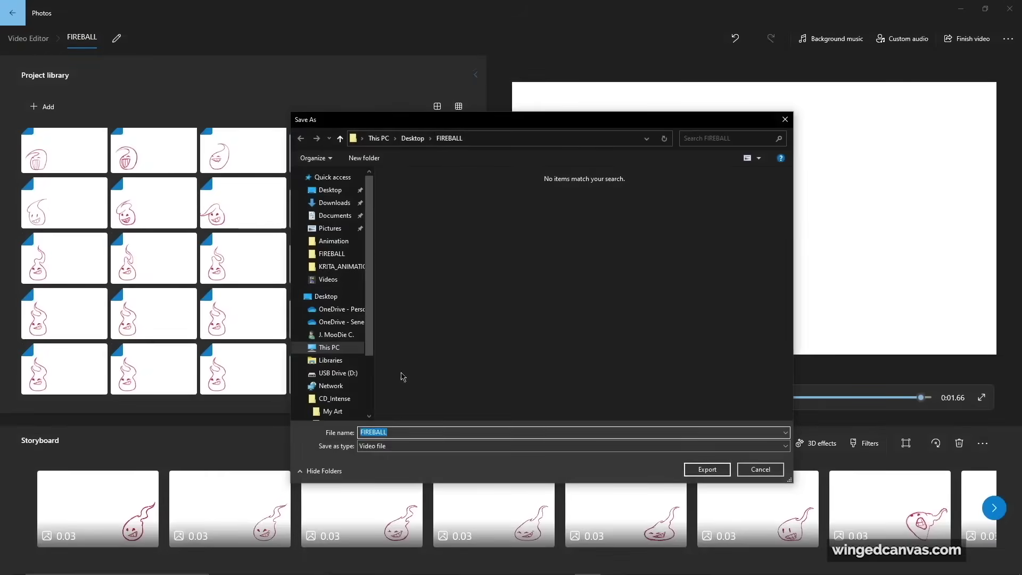
click(707, 469)
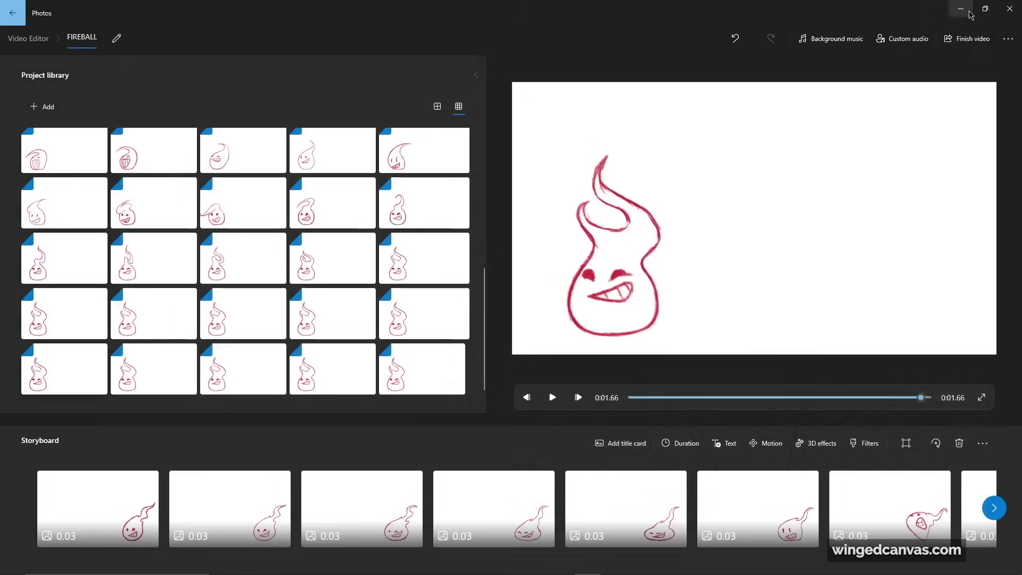
click(967, 12)
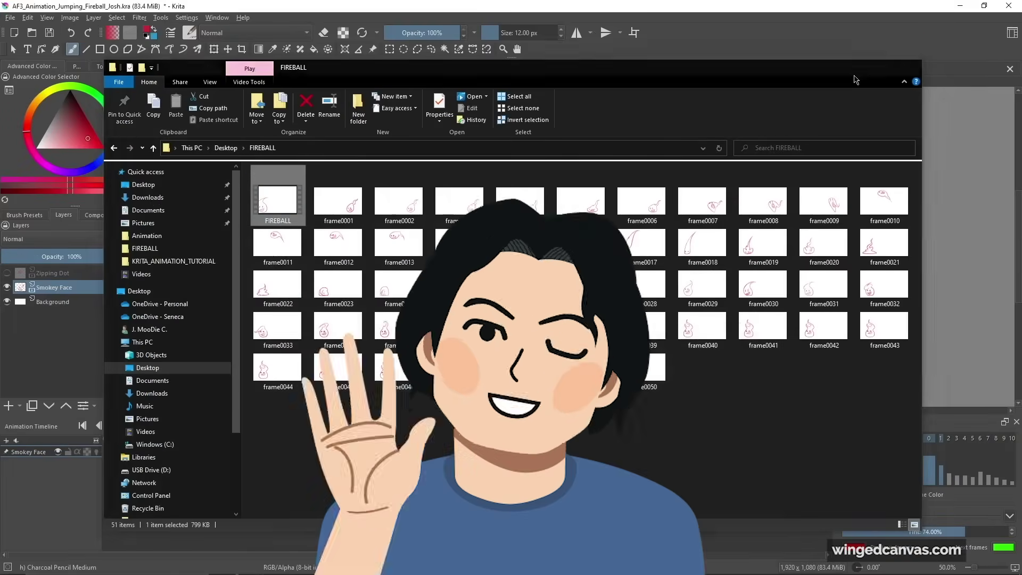
click(910, 67)
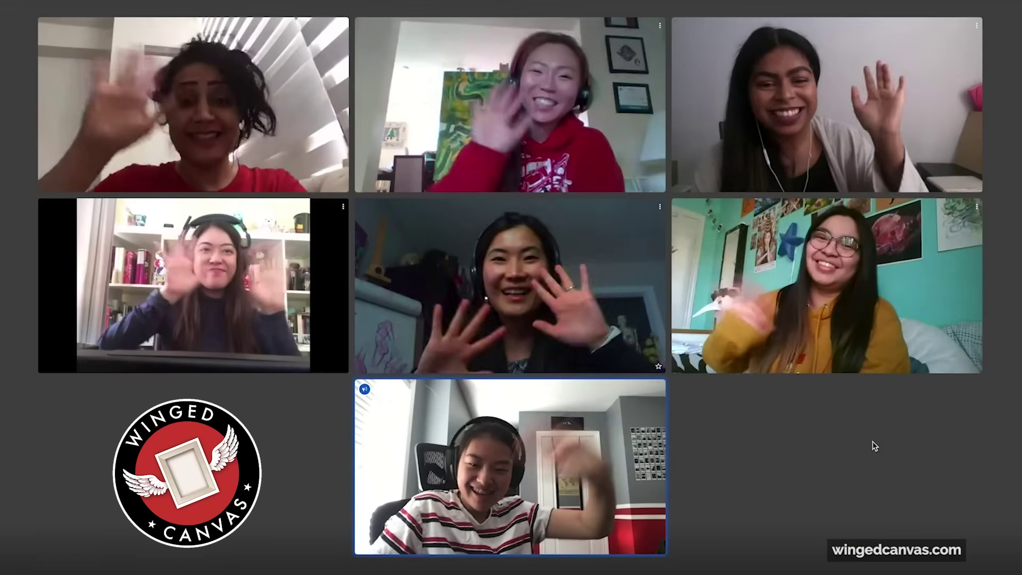